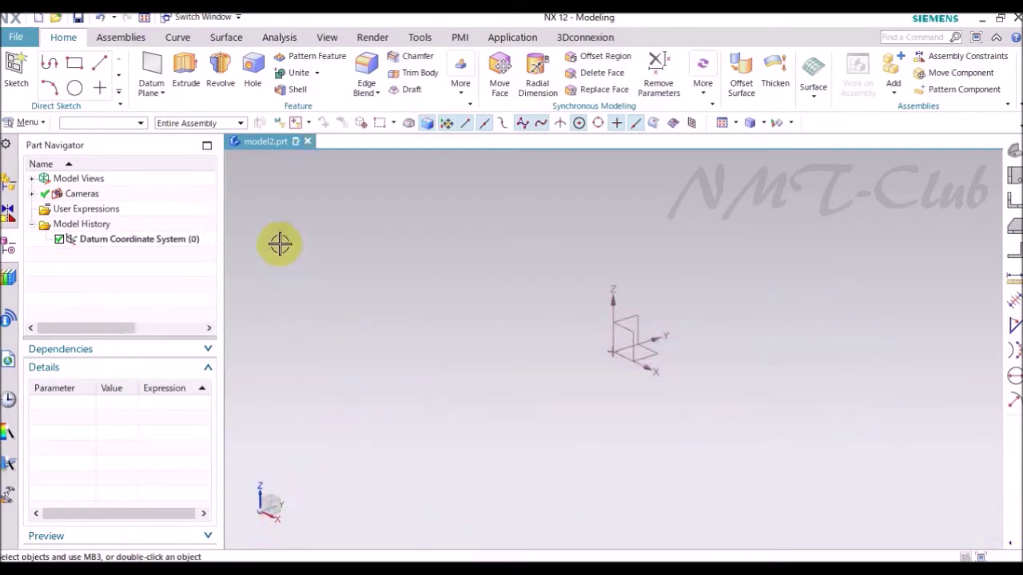
Create a new sketch on the YZ plane of the datum coordinate system, using the work part origin
click(19, 80)
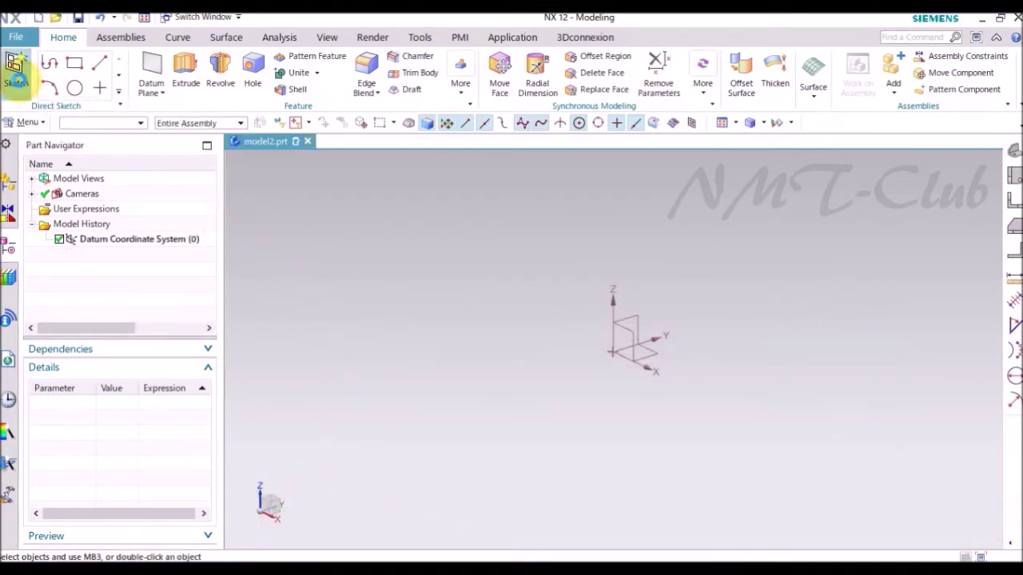
click(639, 313)
click(616, 320)
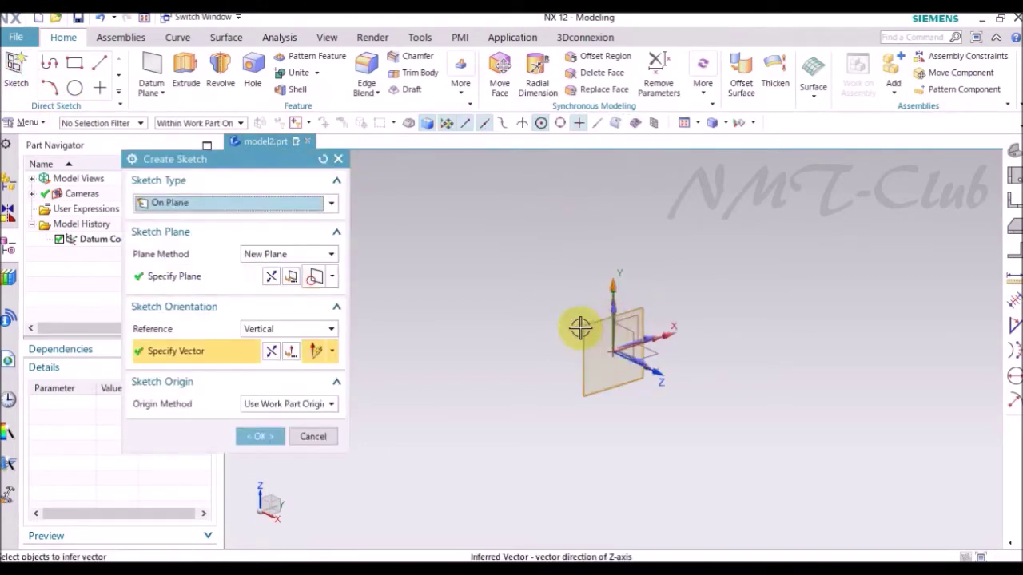
click(259, 438)
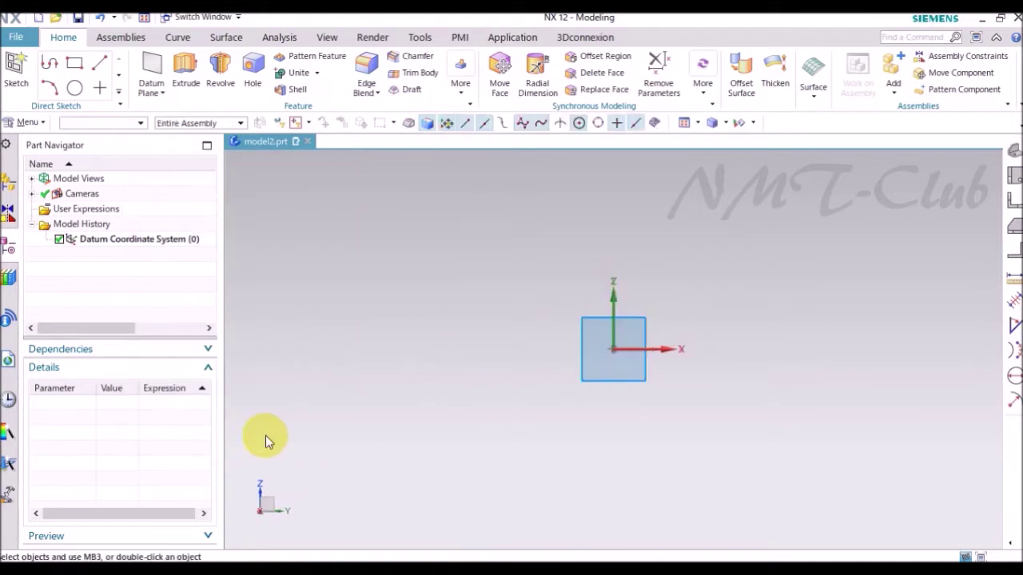
Draw a circle of diameter 3.7 centred on the sketch origin
click(194, 63)
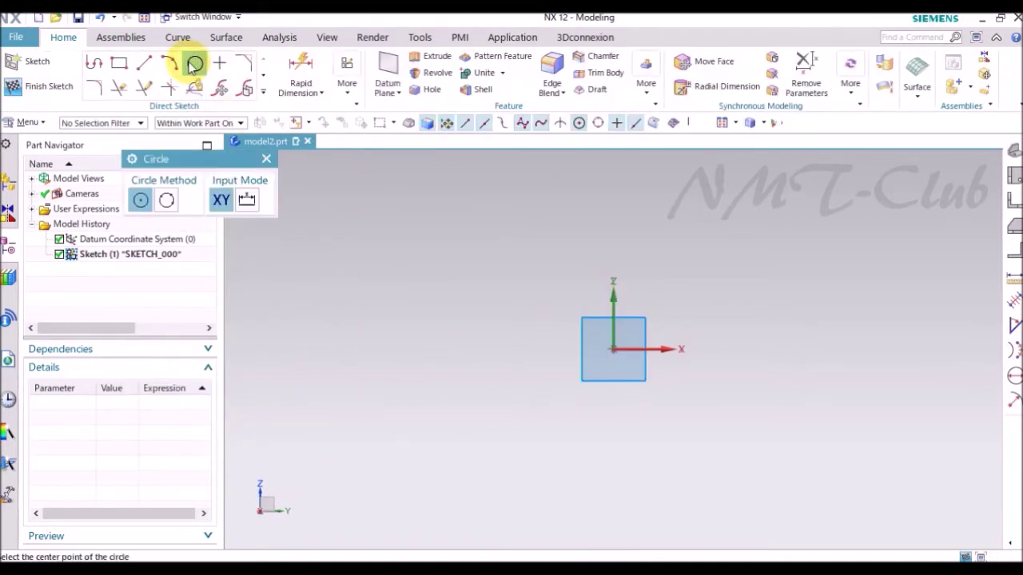
click(613, 350)
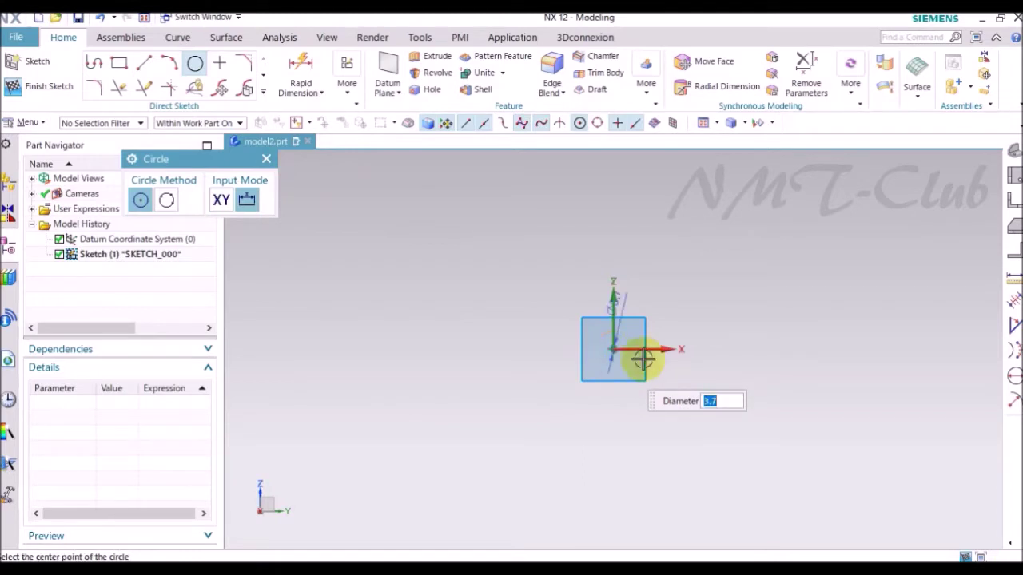
key(Escape)
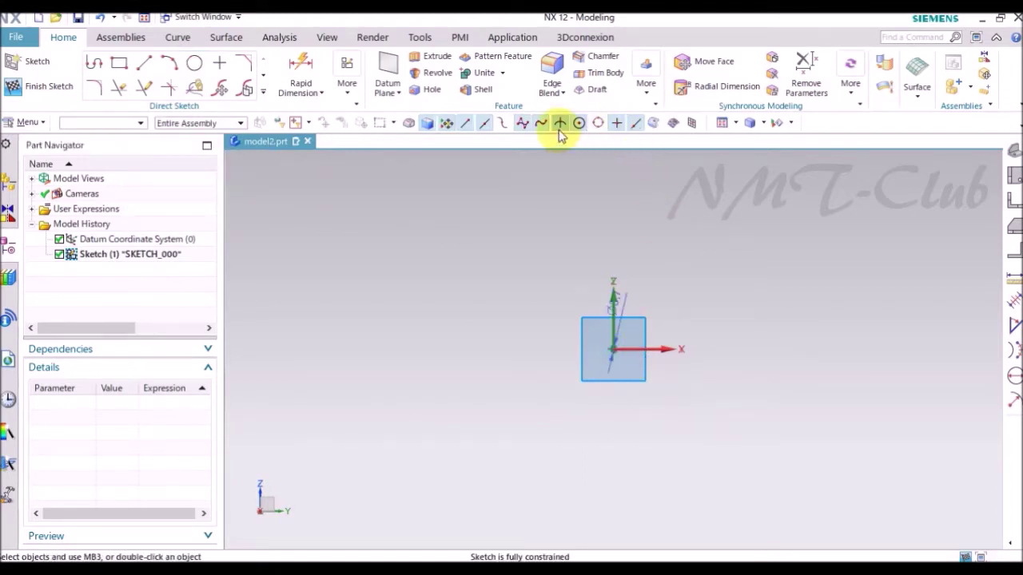
click(721, 123)
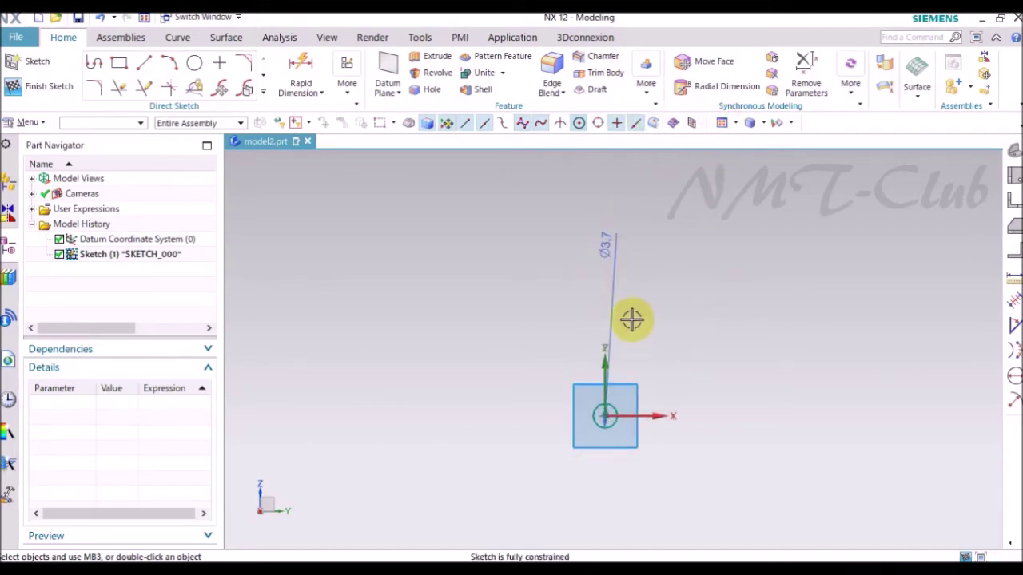
Draw a larger concentric circle with a radius of about 27 around the small circle at the origin
click(197, 63)
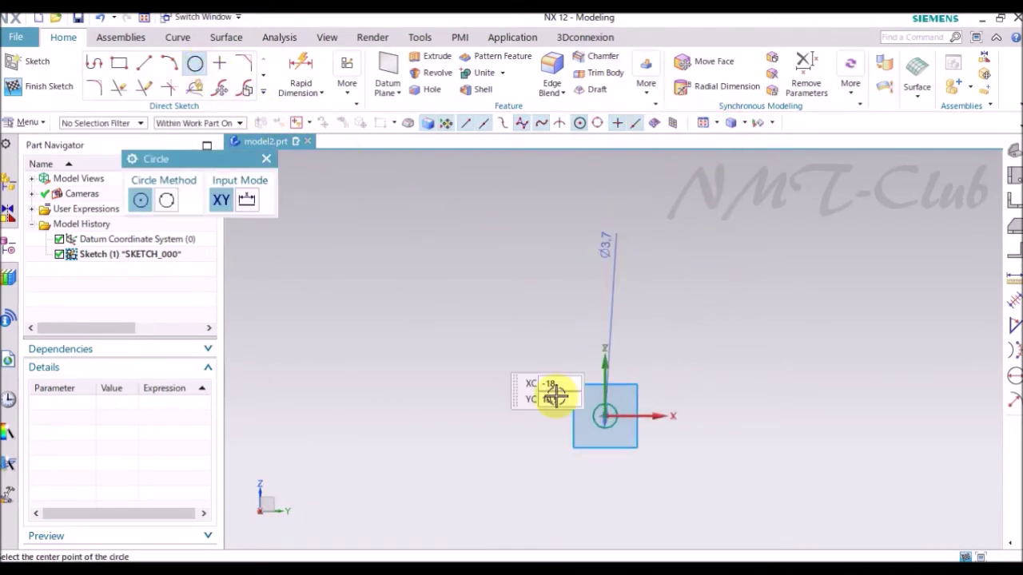
click(605, 416)
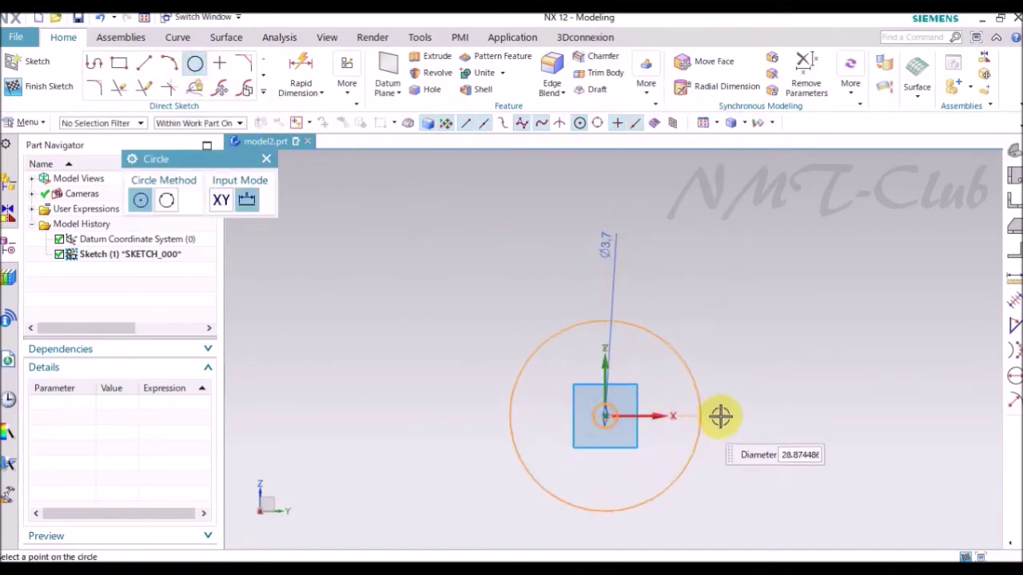
click(784, 409)
key(Escape)
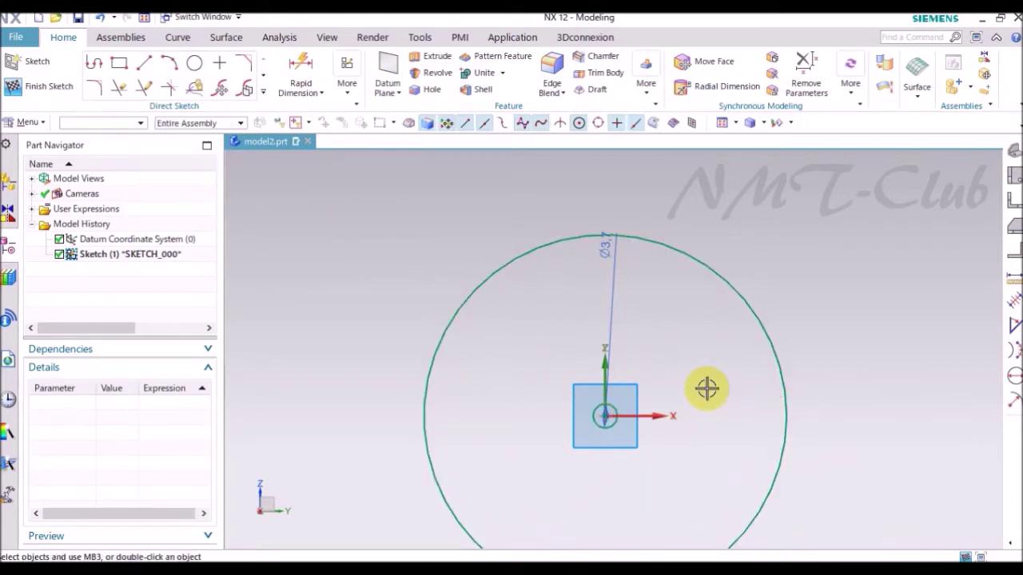
Add a radial dimension to the large outer circle and set it to 57
key(d)
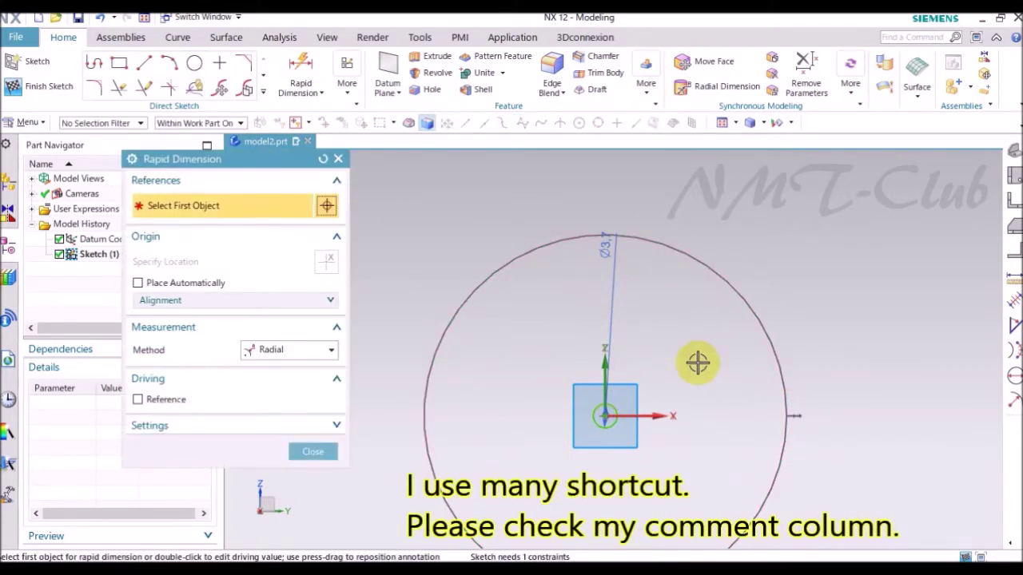
click(761, 331)
click(734, 352)
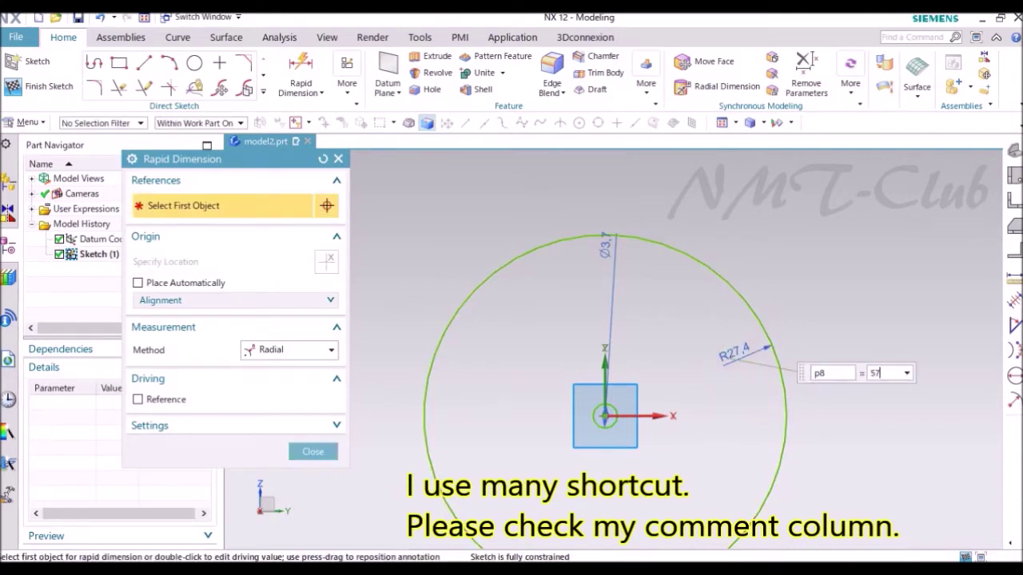
text(57)
key(Return)
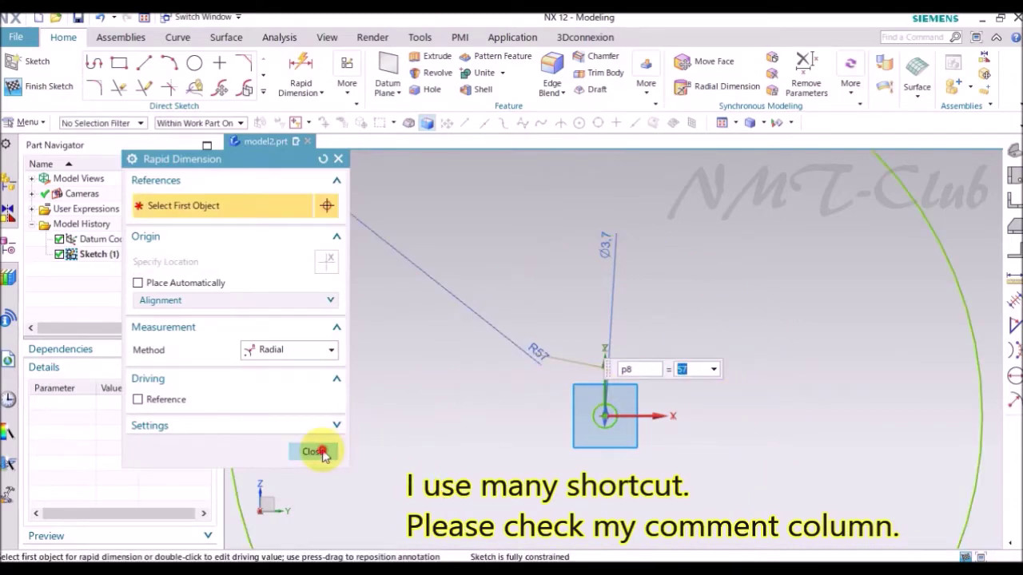
click(316, 451)
scroll(402, 303, down, 5)
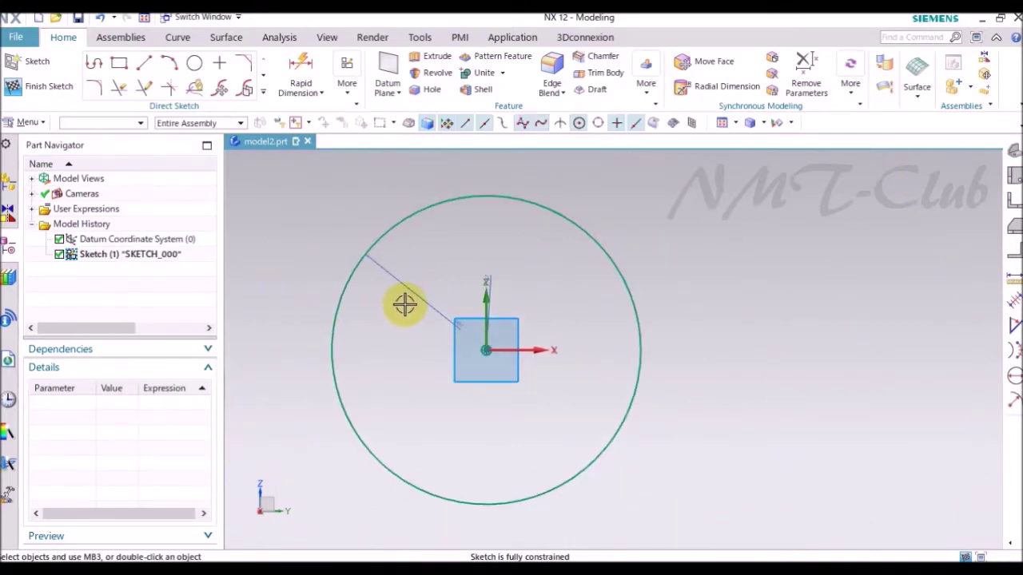
Draw a horizontal line about 129 long below the origin, crossing both sides of the large circle
click(146, 66)
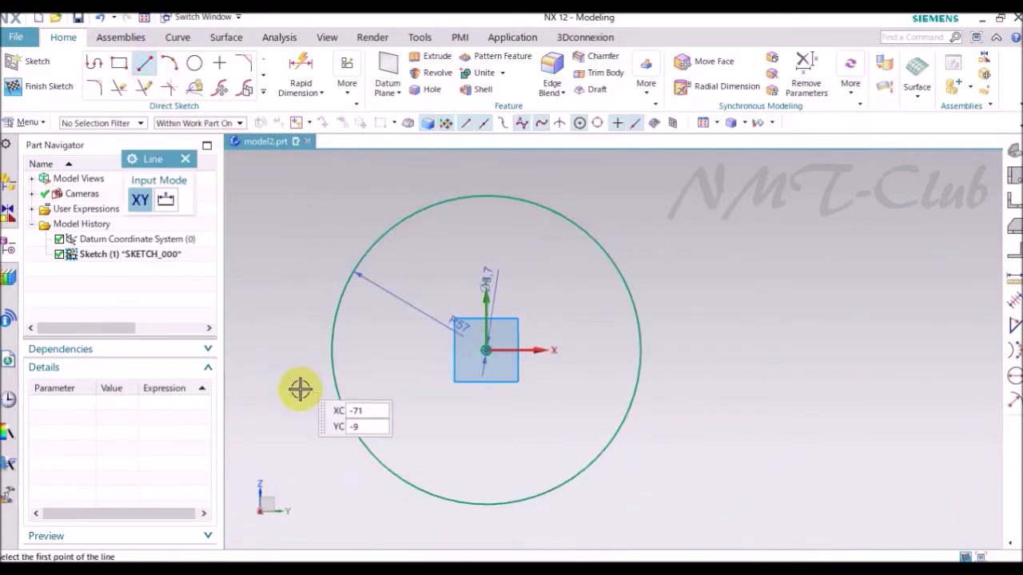
click(311, 403)
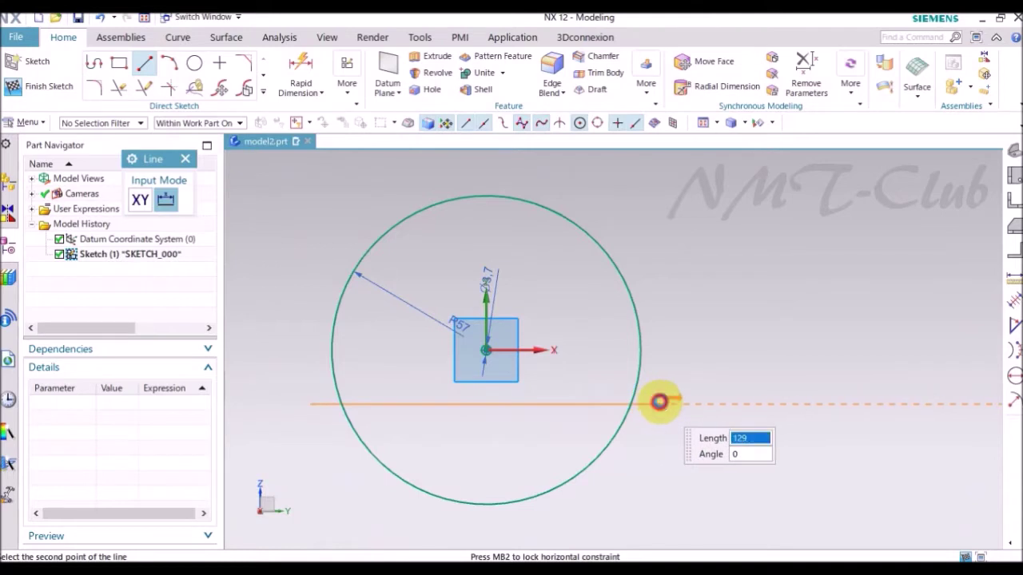
click(660, 403)
key(Escape)
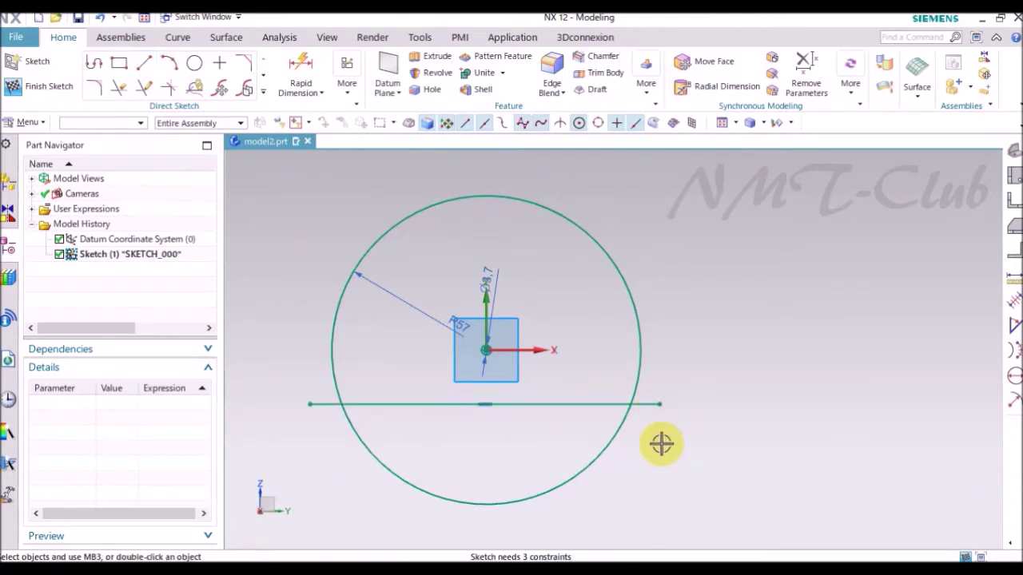
Trim away the large circle's lower arc and the line ends outside it to leave a closed dome-shaped outline
key(t)
mouse_move(661, 377)
mouse_down()
mouse_move(589, 434)
mouse_move(497, 461)
mouse_up()
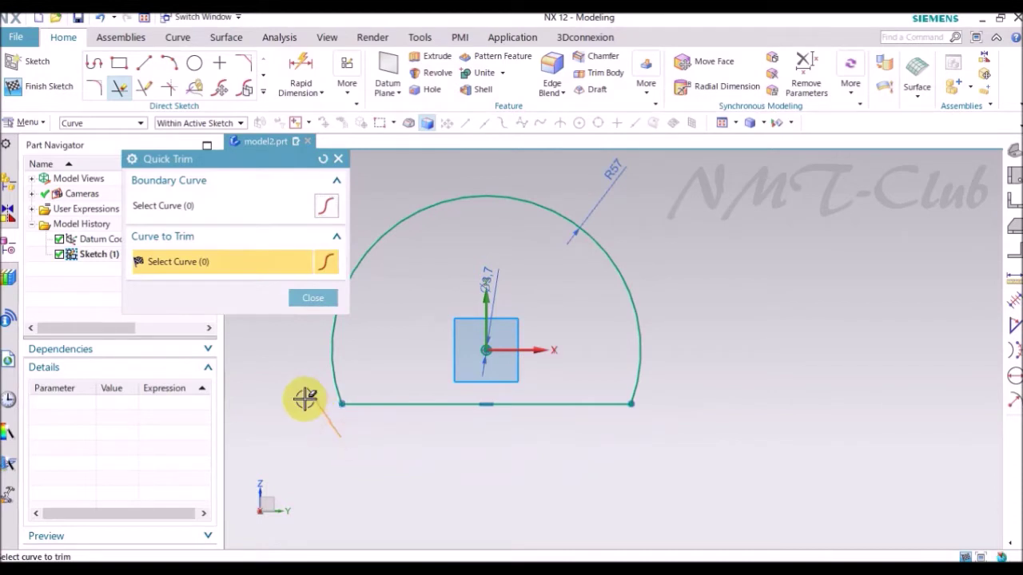
key(Escape)
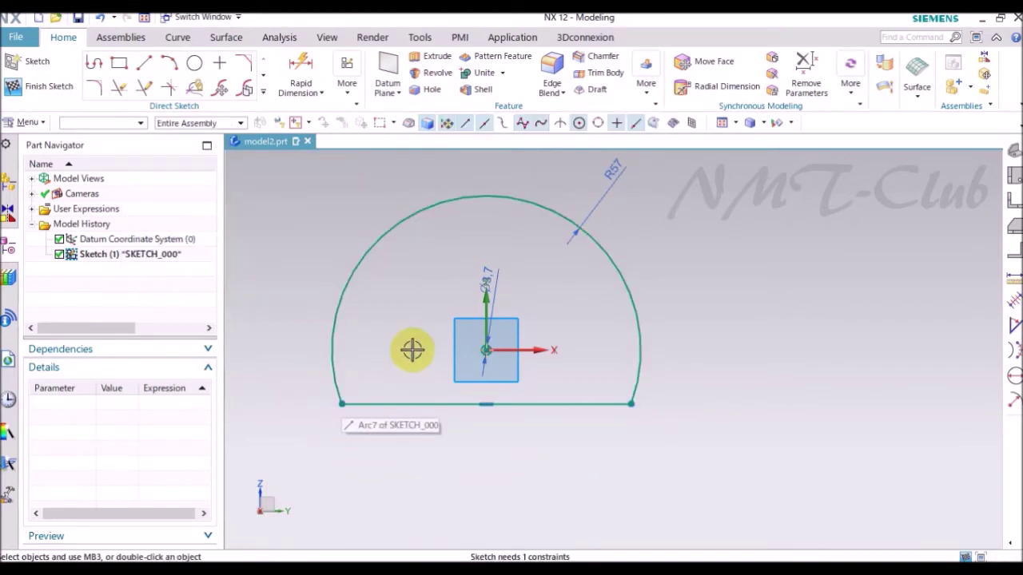
Add a vertical dimension of 10.5 between the sketch origin and the endpoint of the horizontal base line
key(d)
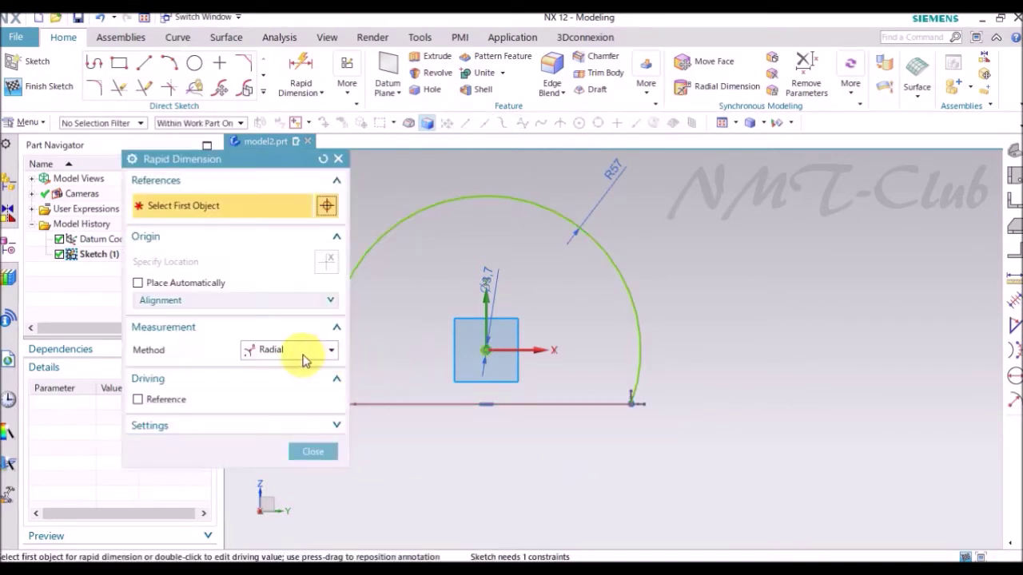
click(297, 353)
click(272, 398)
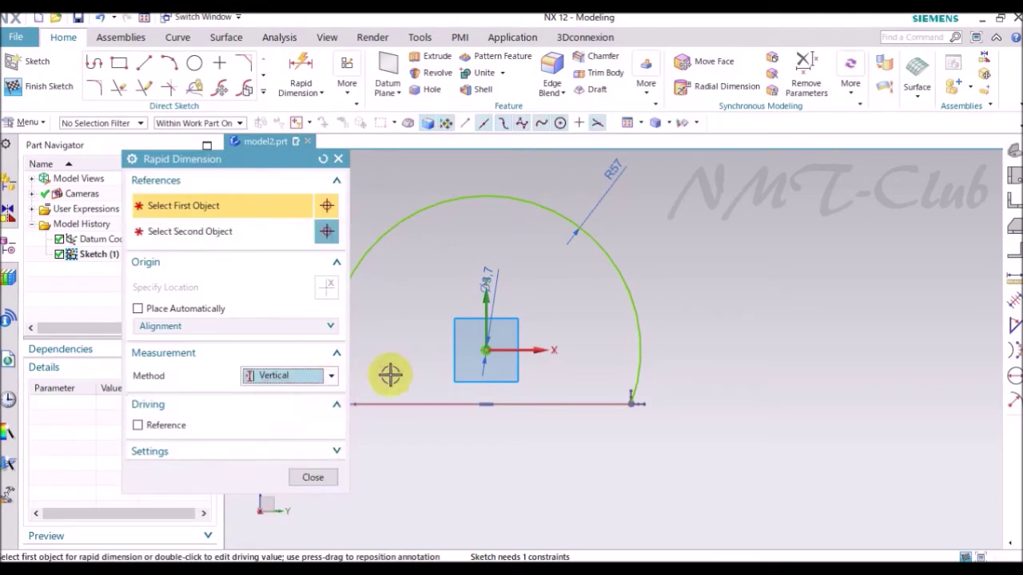
click(485, 348)
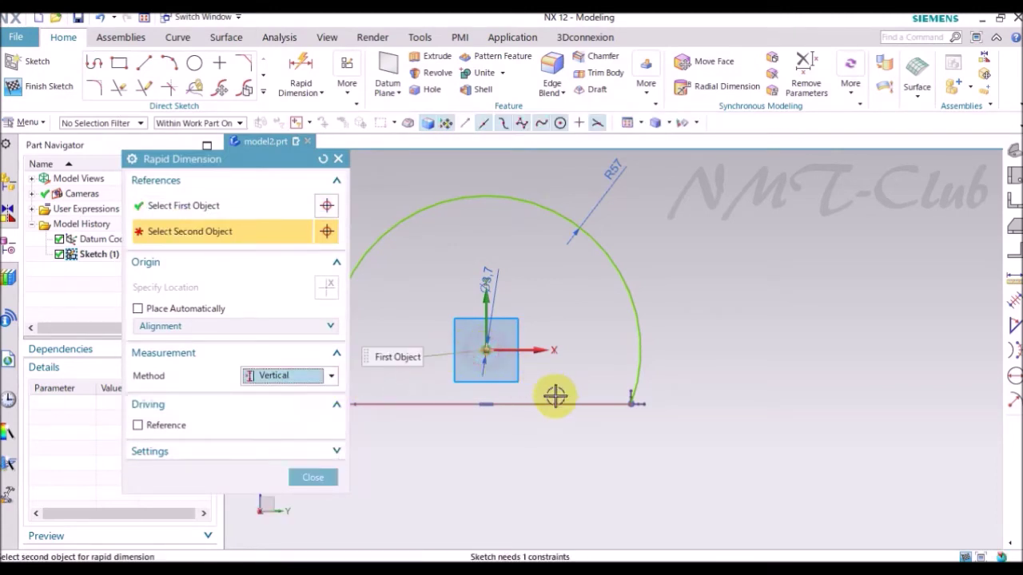
click(644, 402)
click(676, 385)
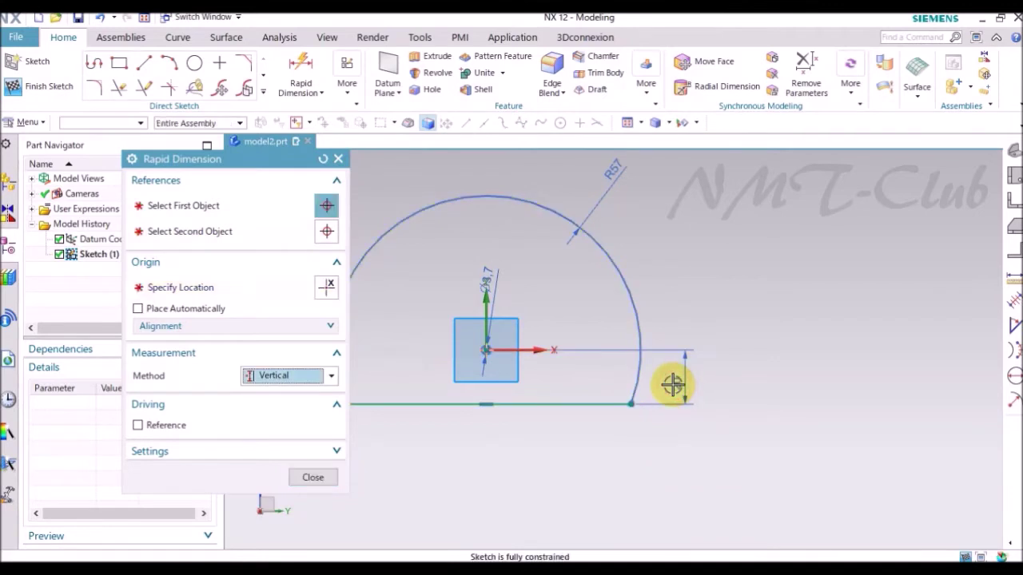
text(1)
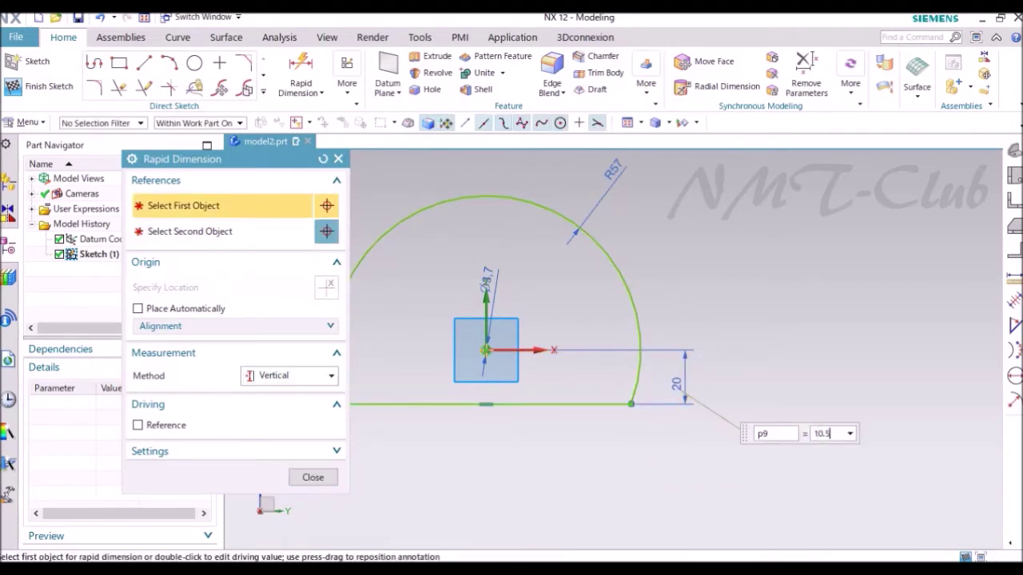
text(0.5)
key(Return)
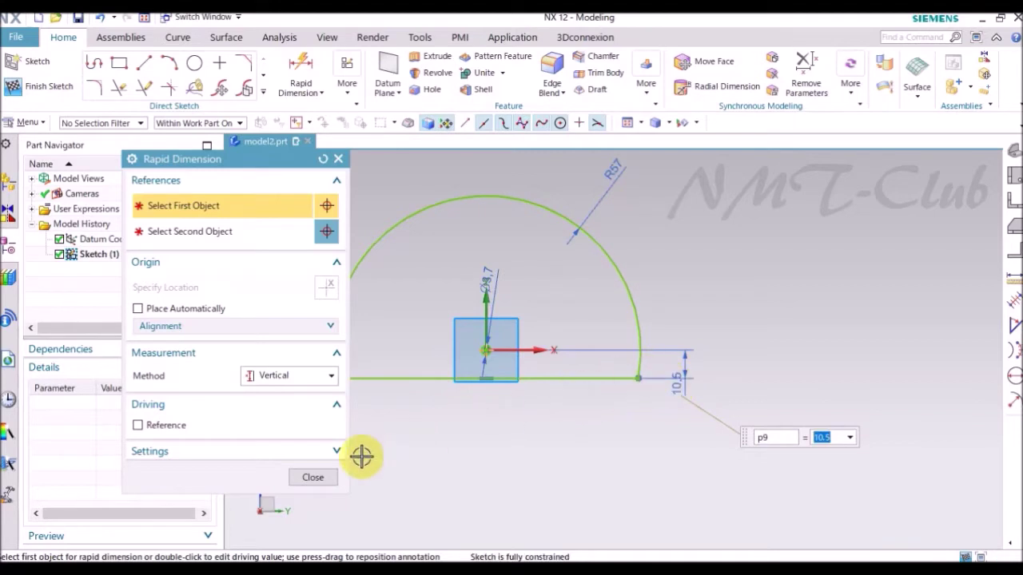
click(315, 478)
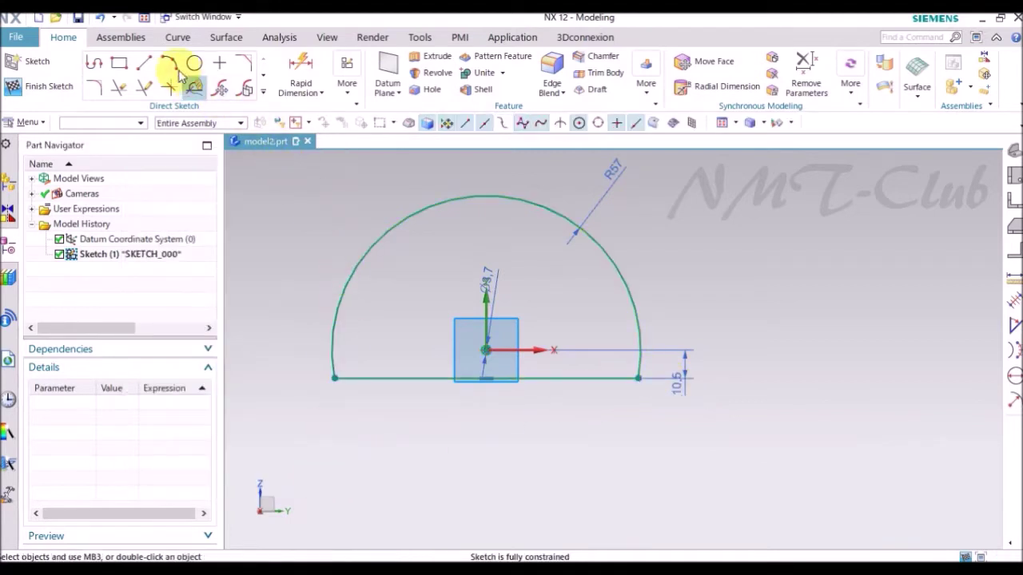
Draw a slanted line about 20 long at about 26 degrees inside the dome, ending on the arc's positive-X side
click(144, 62)
scroll(575, 282, up, 3)
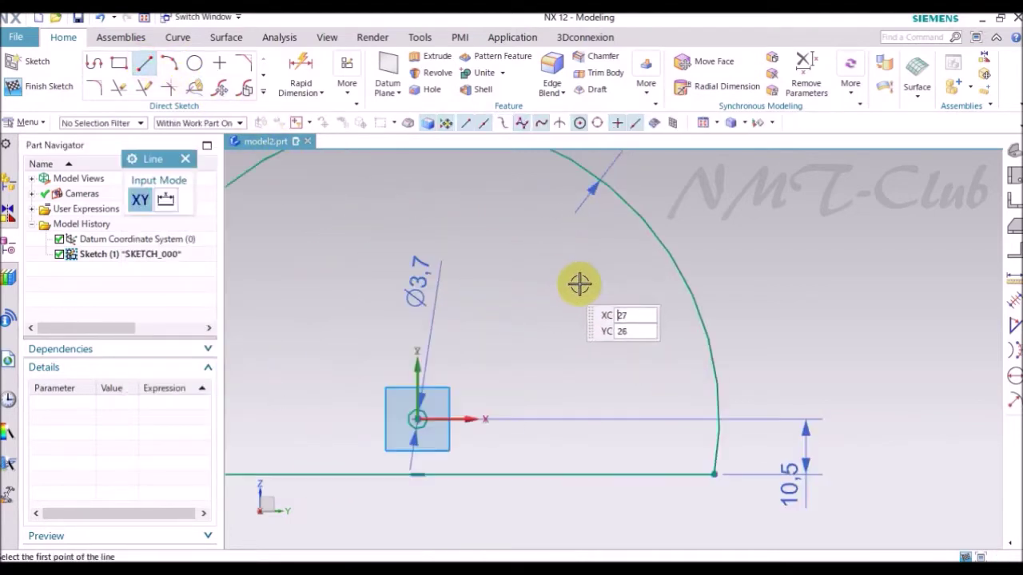
click(593, 333)
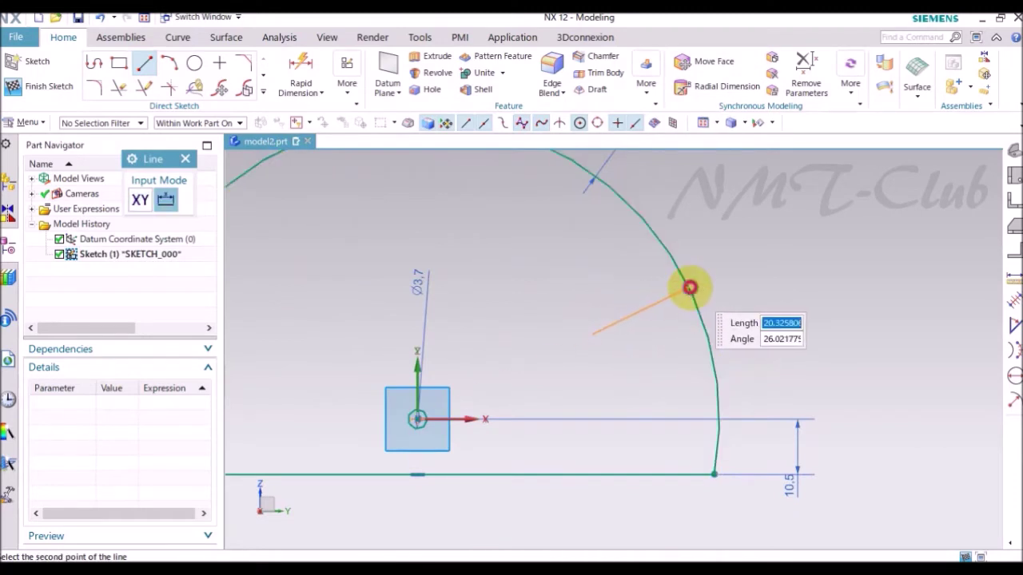
click(691, 287)
key(Escape)
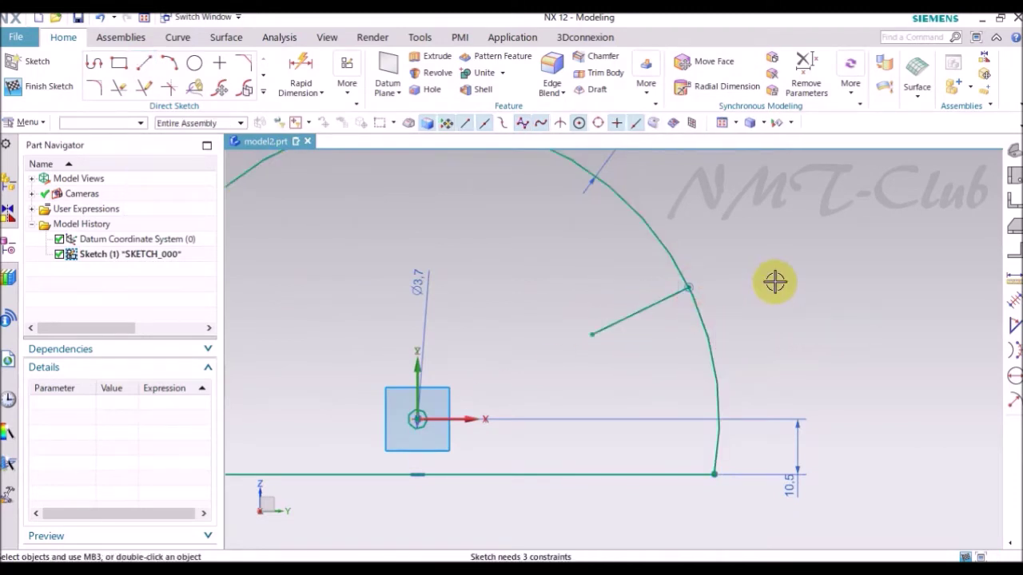
Apply a Point on Curve constraint between the origin and the short slanted line so it aligns with the centre
key(c)
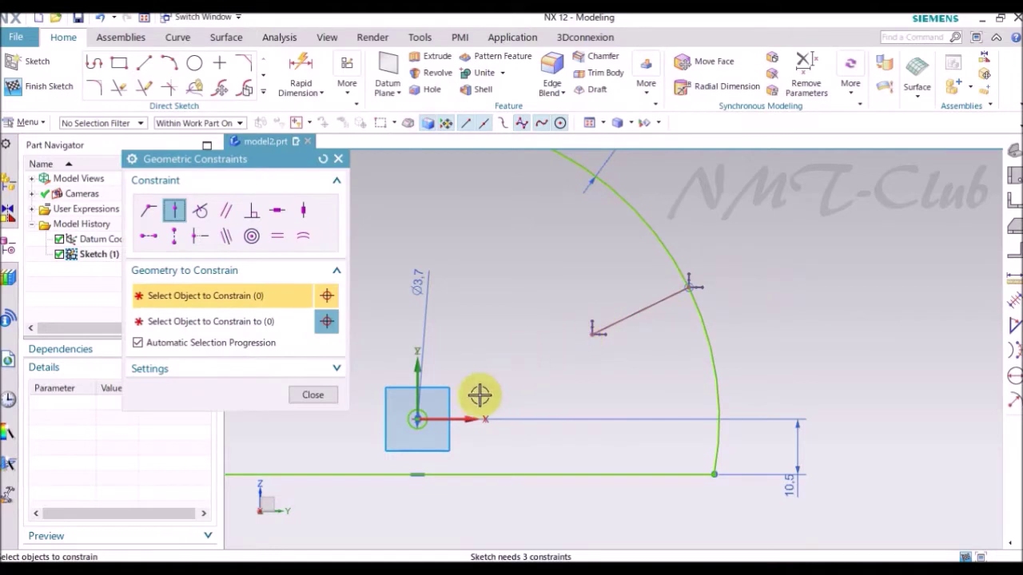
click(417, 418)
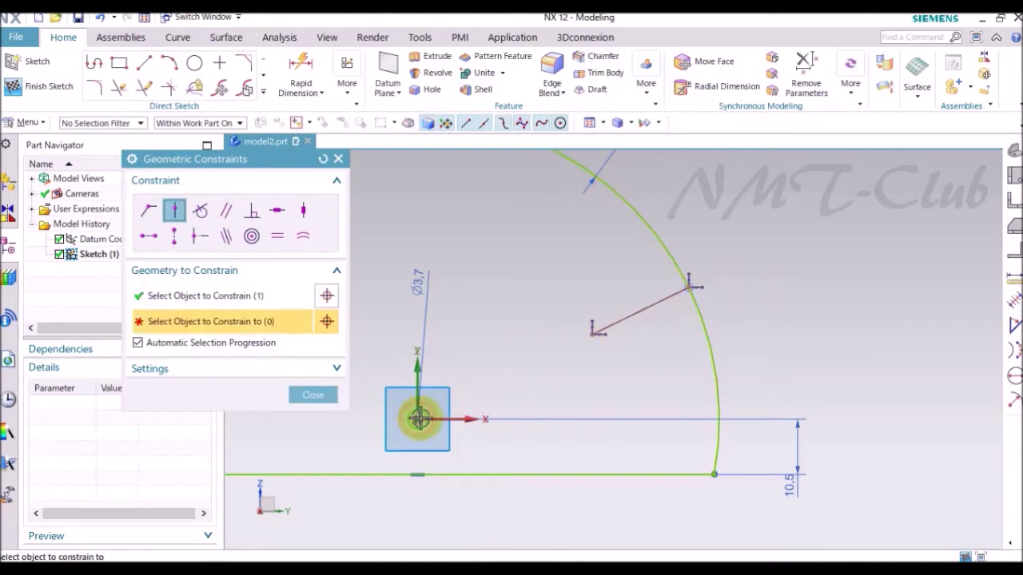
click(616, 322)
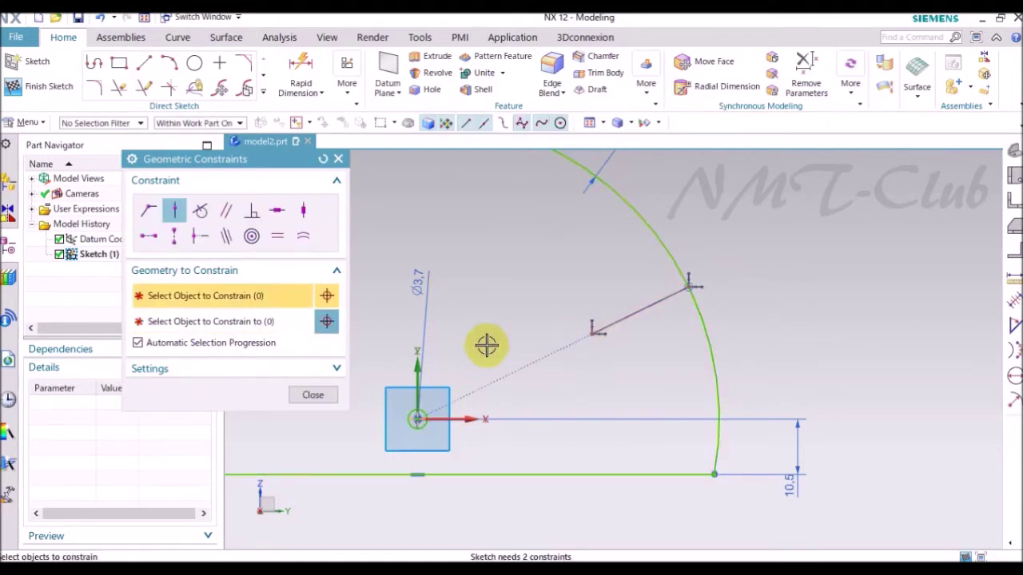
click(313, 396)
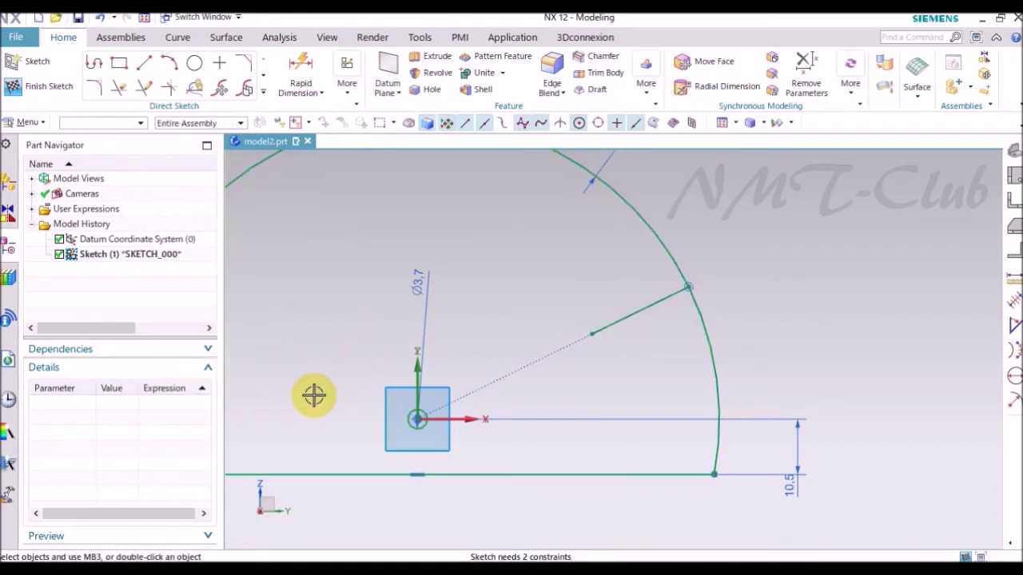
Add an angular dimension of 16.6° between the horizontal X axis and the short radial line
key(d)
click(295, 382)
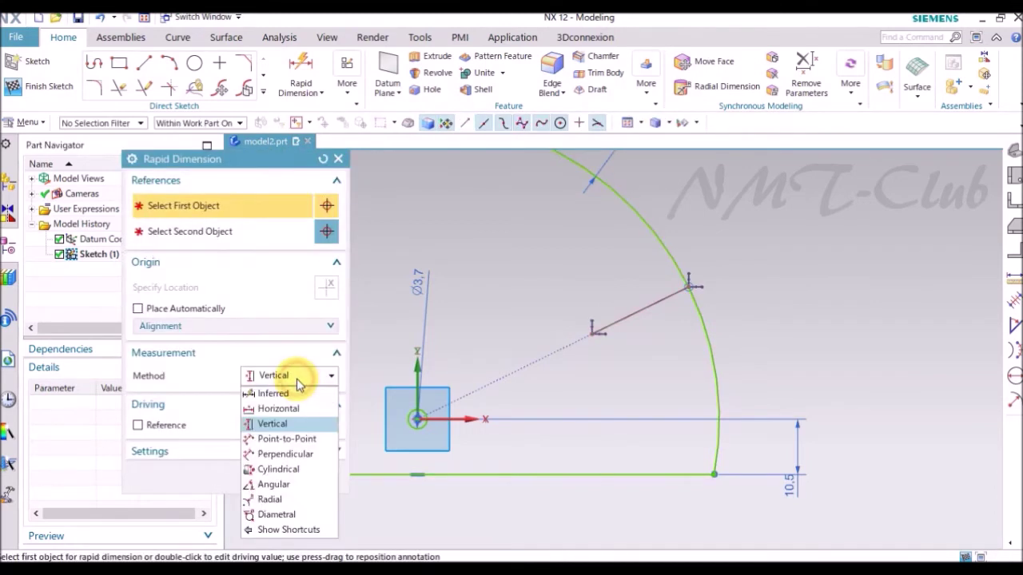
click(273, 484)
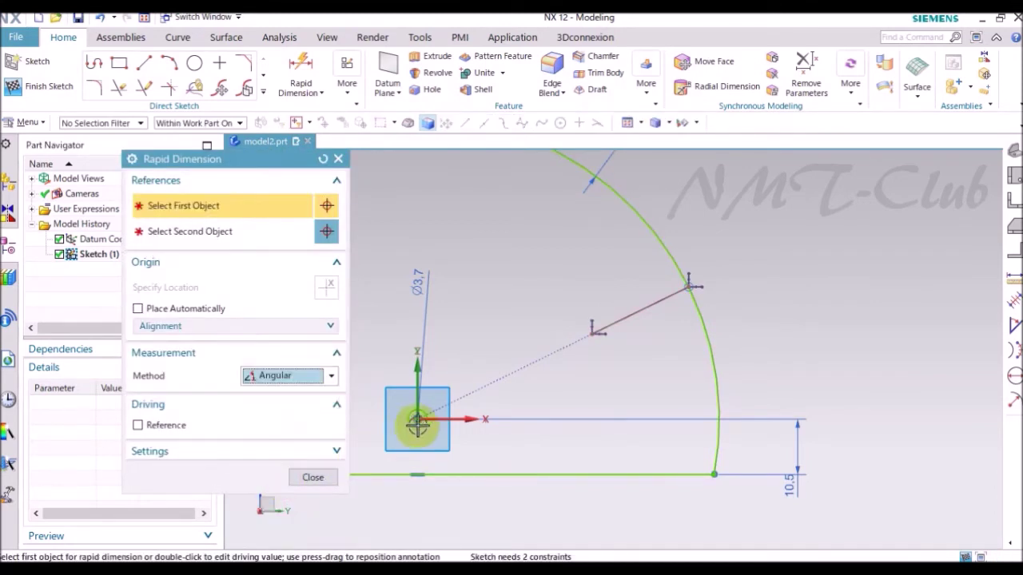
click(457, 419)
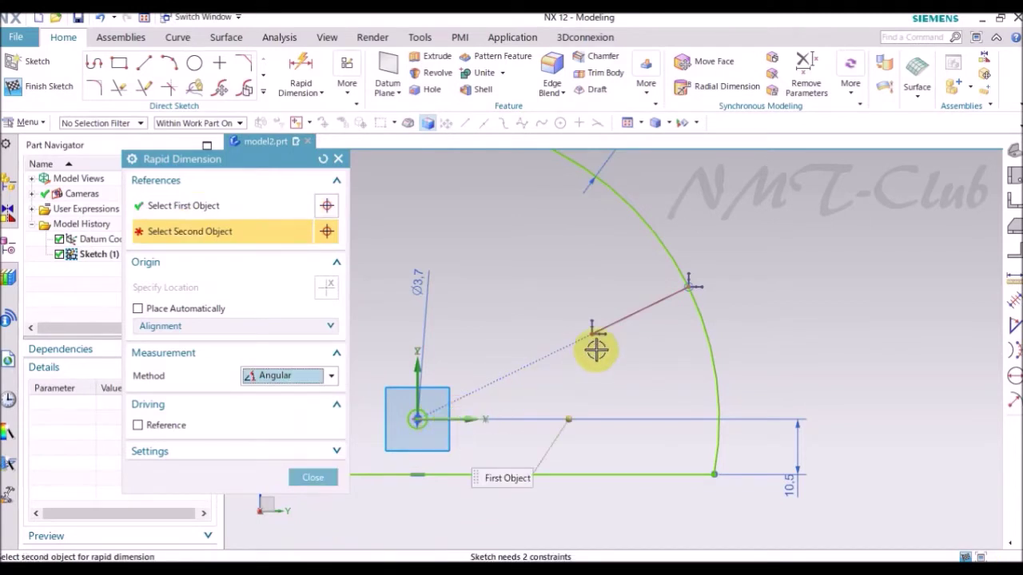
click(633, 317)
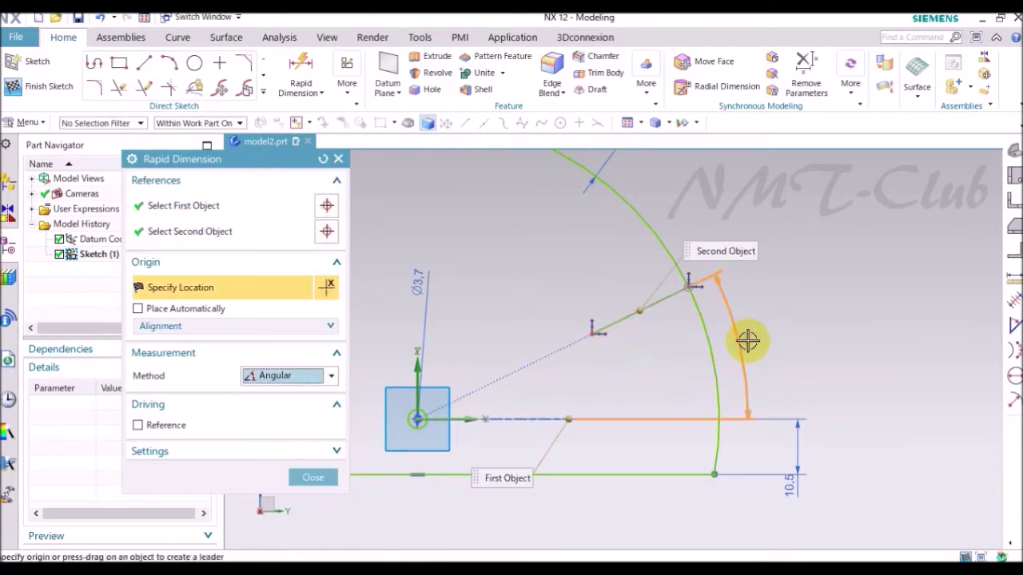
click(745, 341)
text(1)
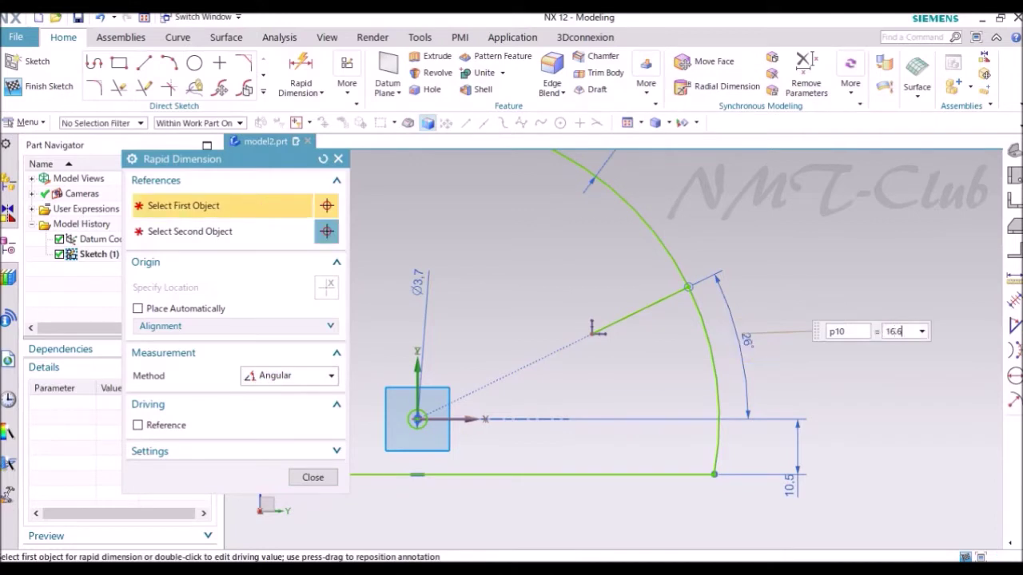
text(6.6)
key(Return)
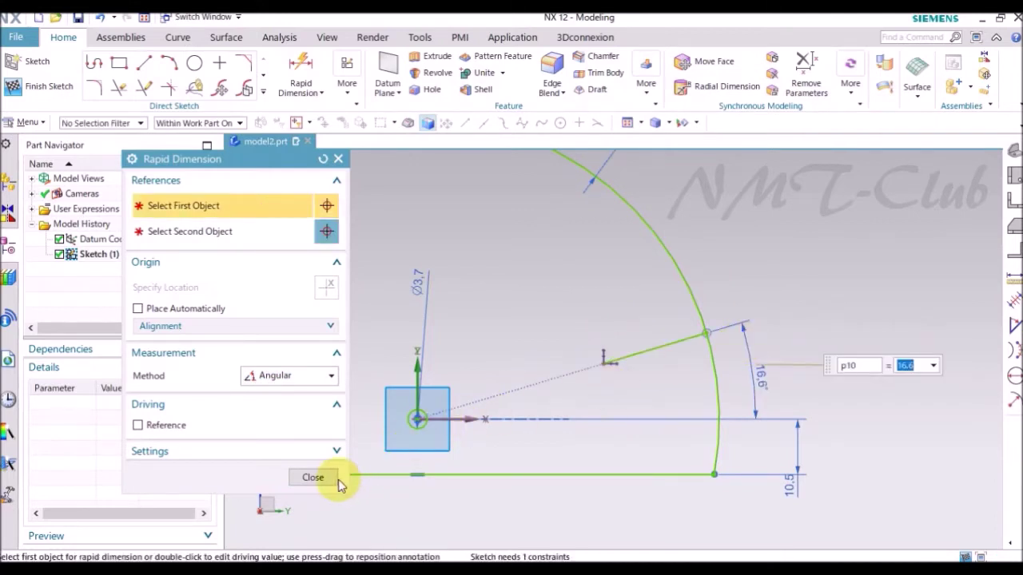
click(313, 478)
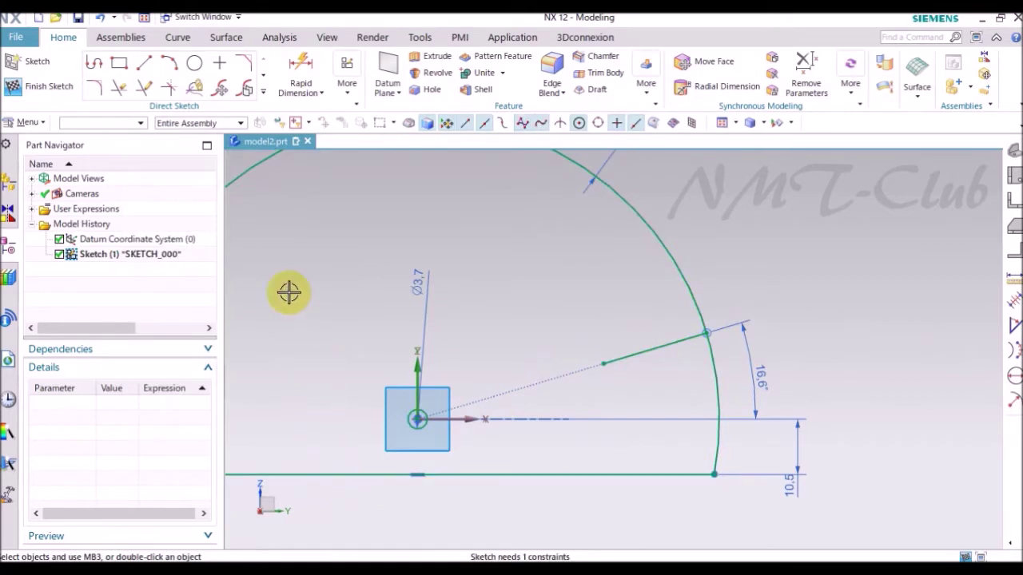
Draw three connected lines from the base line over the centre hole, the first about 14 long at 114° and the second about 16 at 27°
click(92, 64)
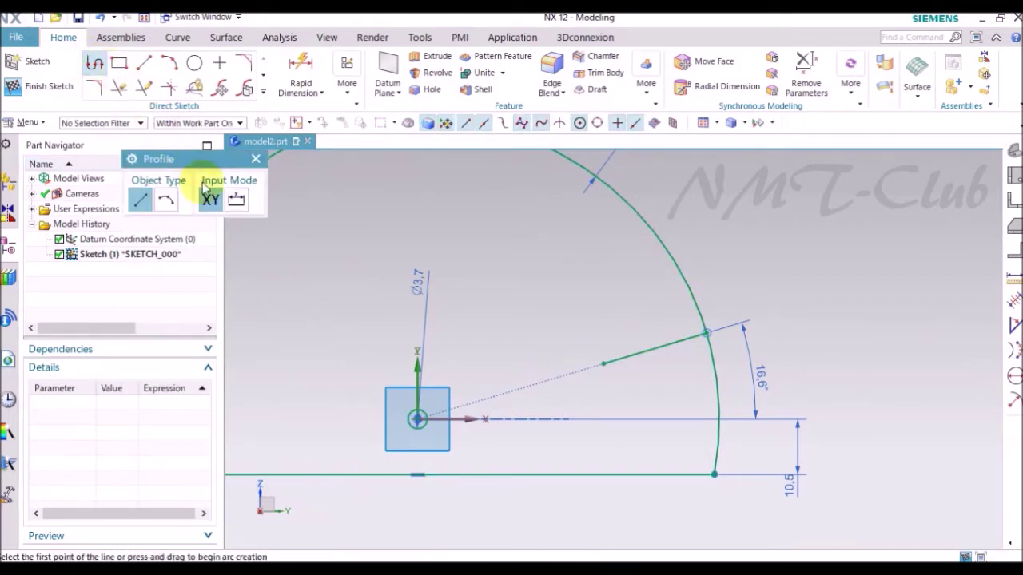
click(387, 474)
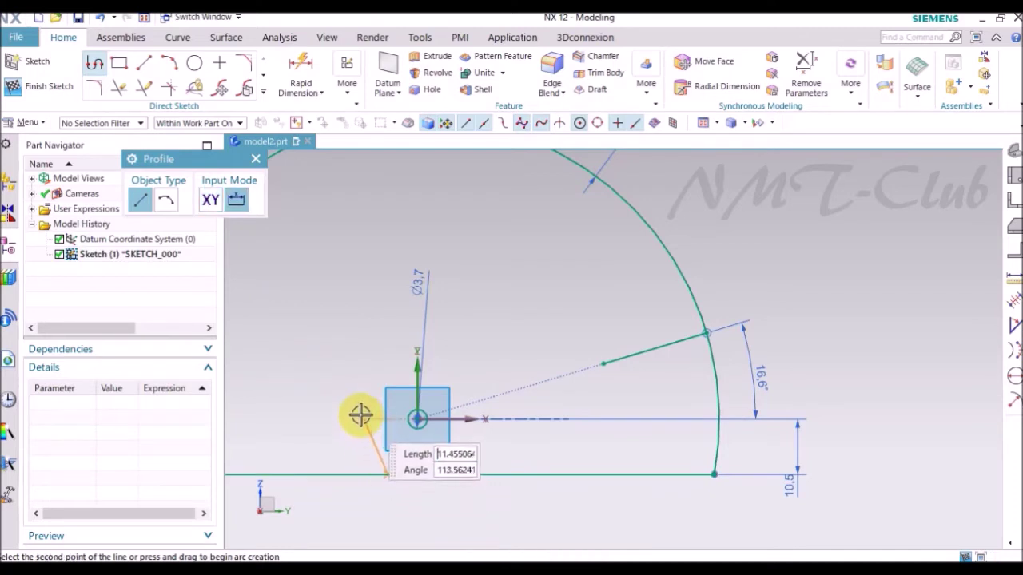
text(14)
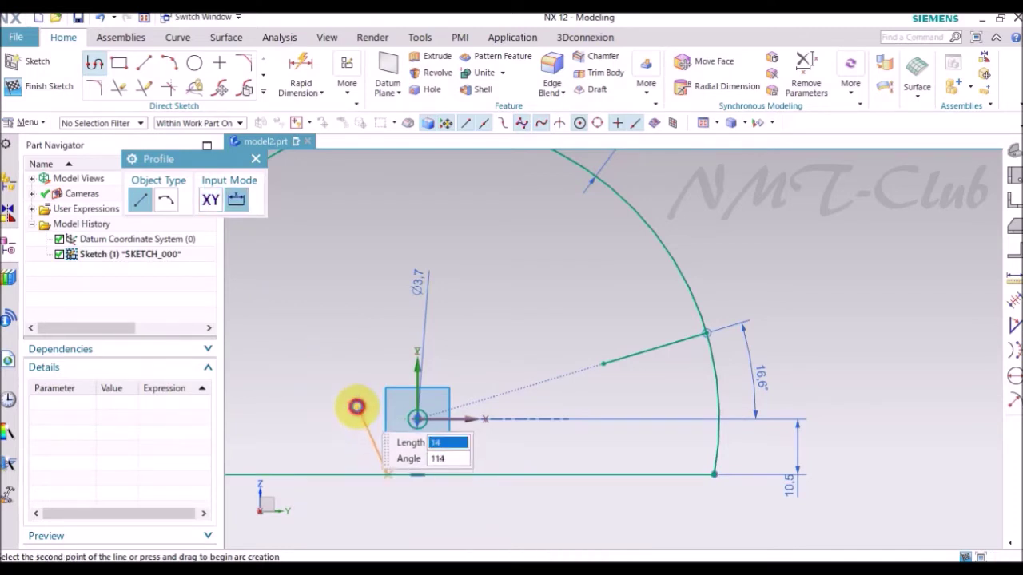
click(357, 408)
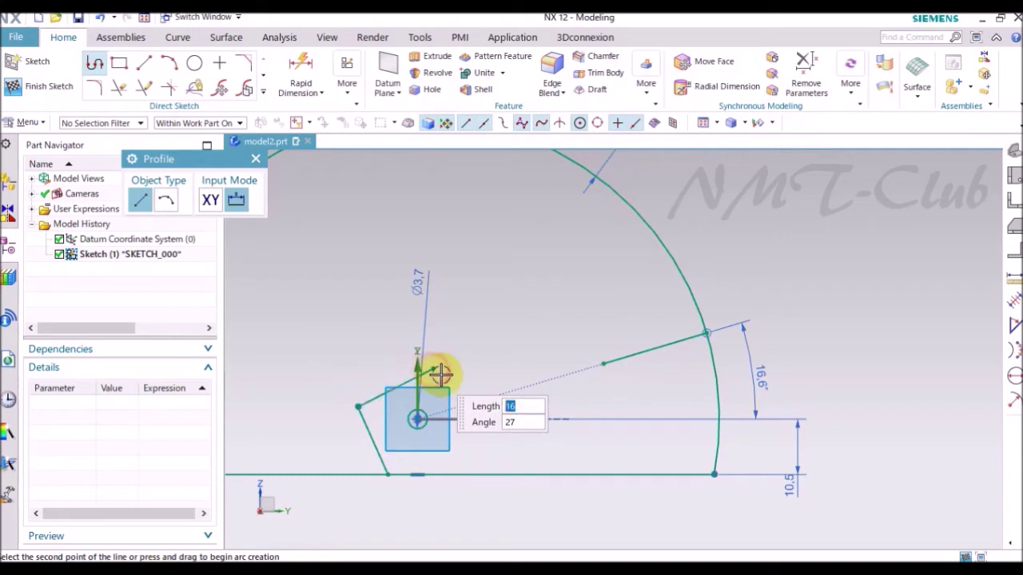
click(434, 370)
click(493, 404)
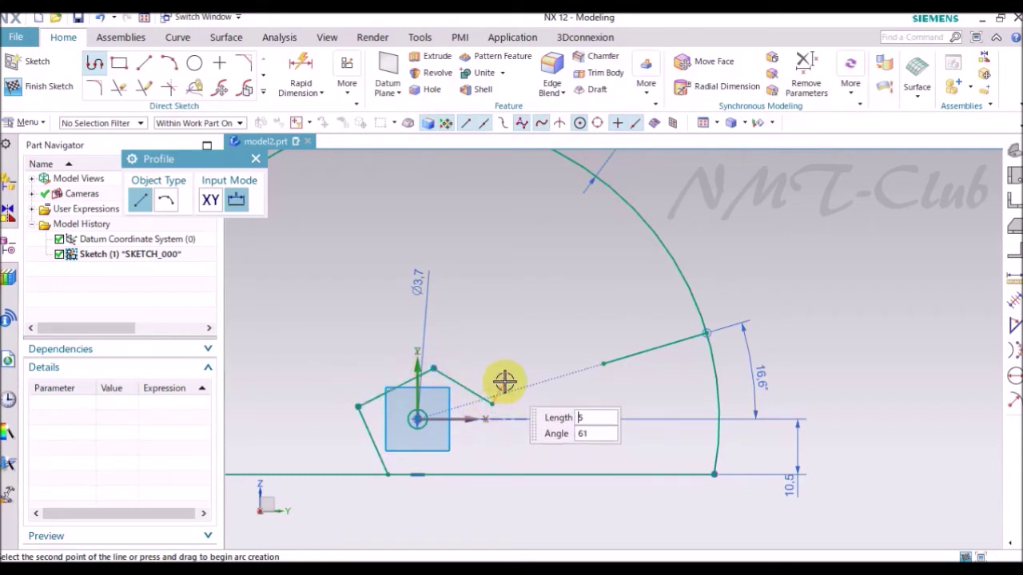
middle_click(504, 380)
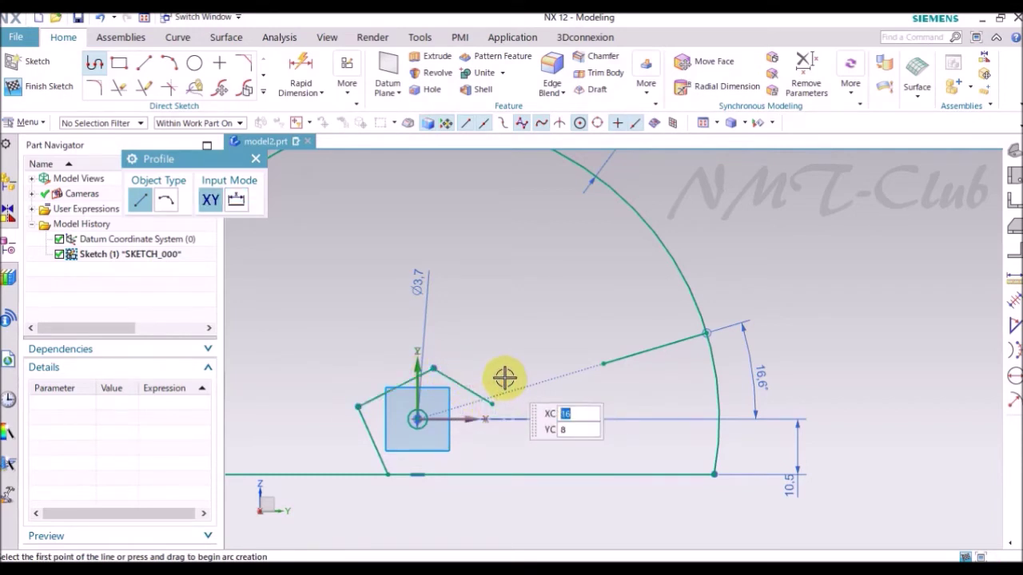
middle_click(504, 379)
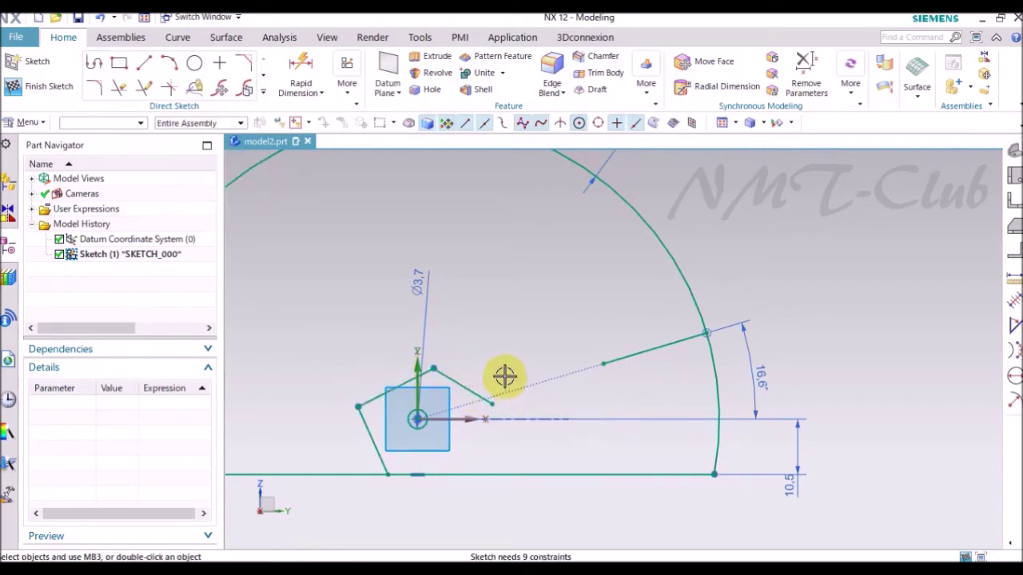
Draw a circle about 31 in diameter inside the dome, centred above the origin towards positive X
click(198, 69)
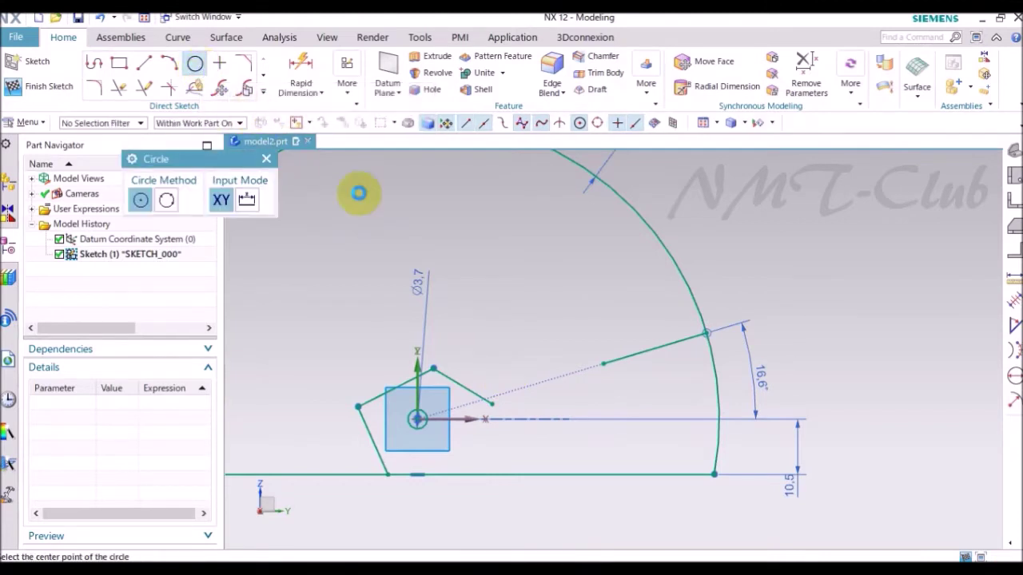
click(501, 331)
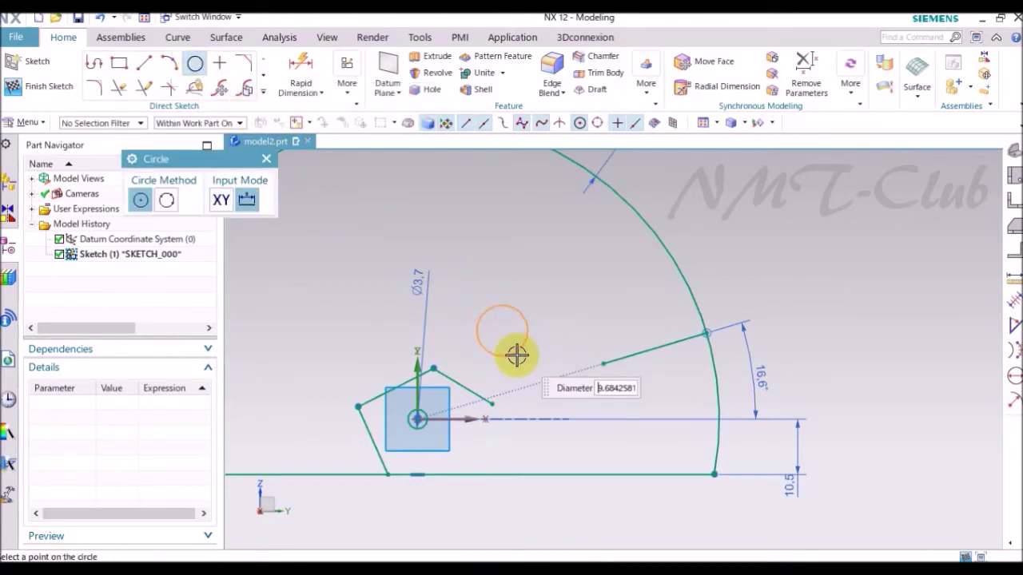
click(547, 400)
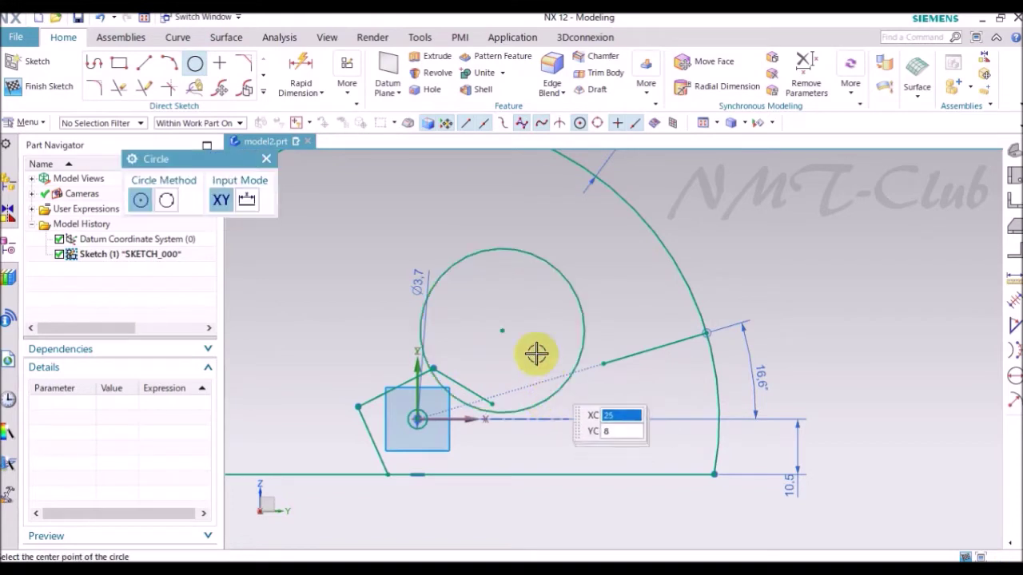
middle_click(468, 297)
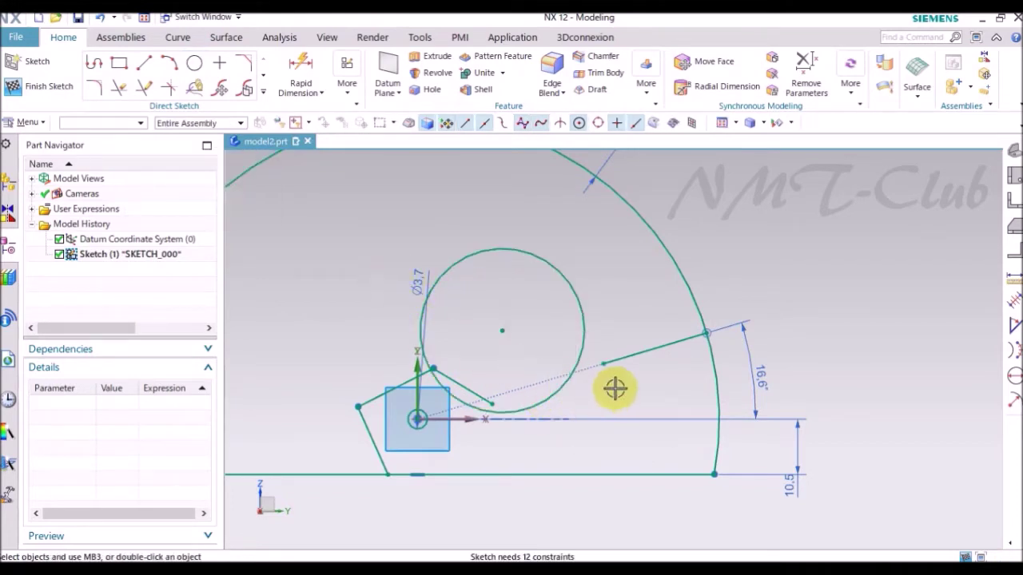
Extend the inner end of the radial line to meet the circle inside the dome
key(e)
click(616, 364)
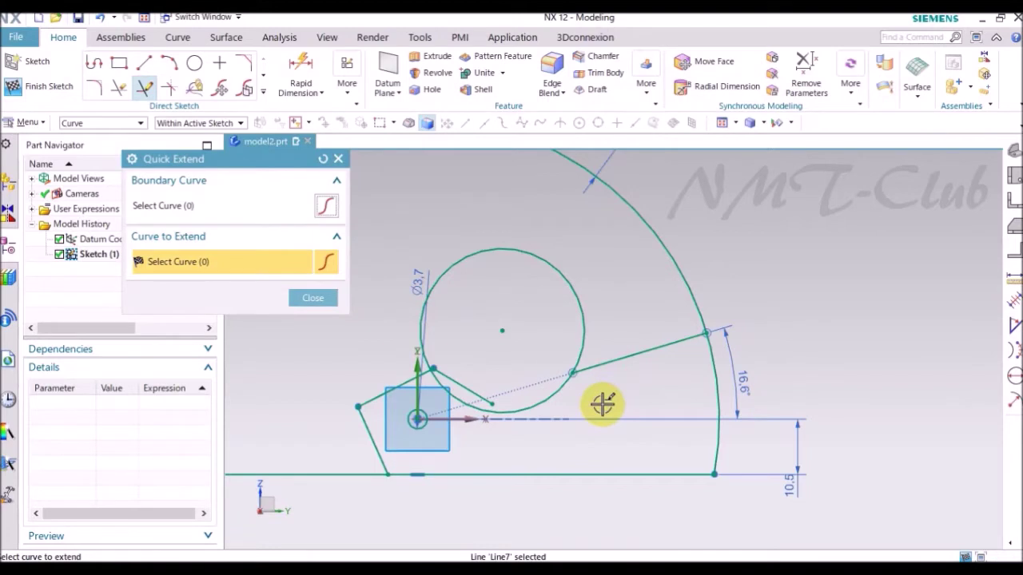
middle_click(603, 405)
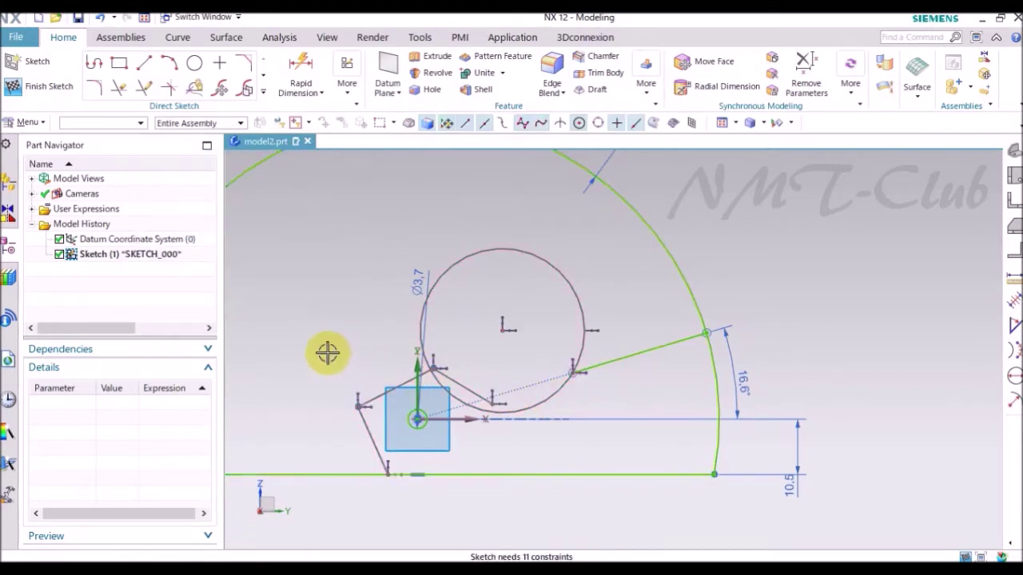
Add a horizontal dimension of 17 between the sketch origin and the inner circle's centre
key(d)
click(289, 374)
click(278, 407)
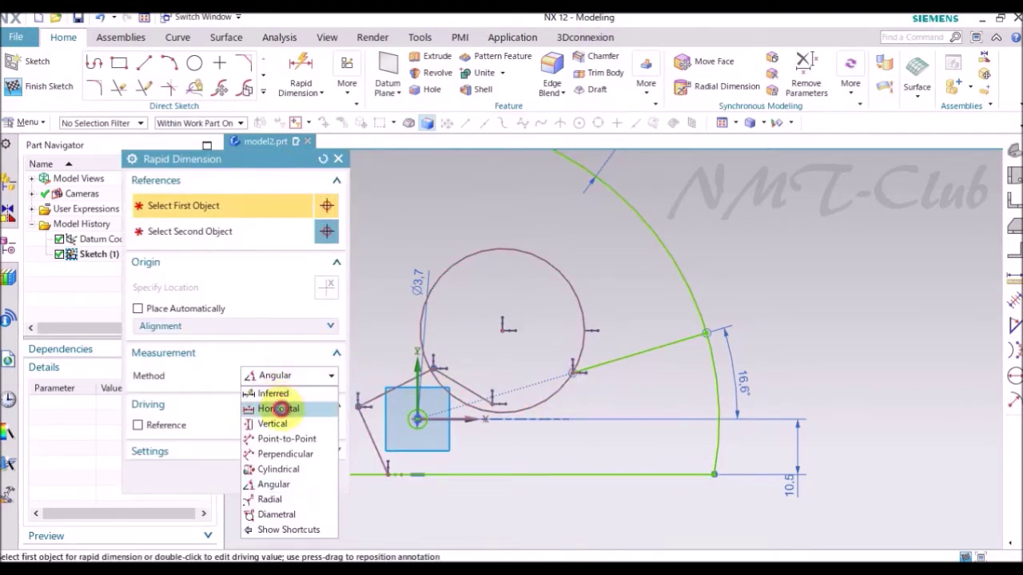
click(416, 421)
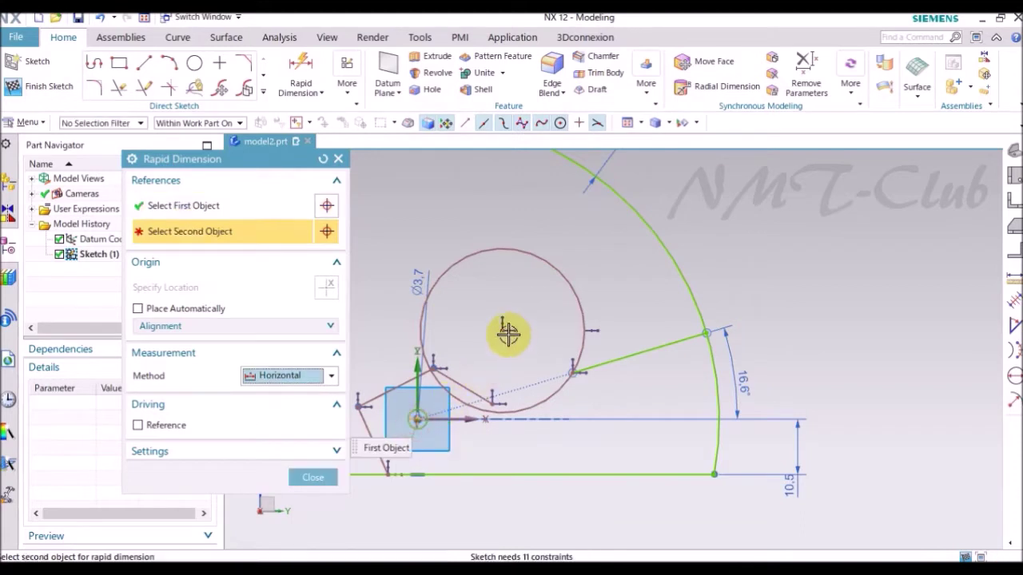
click(504, 330)
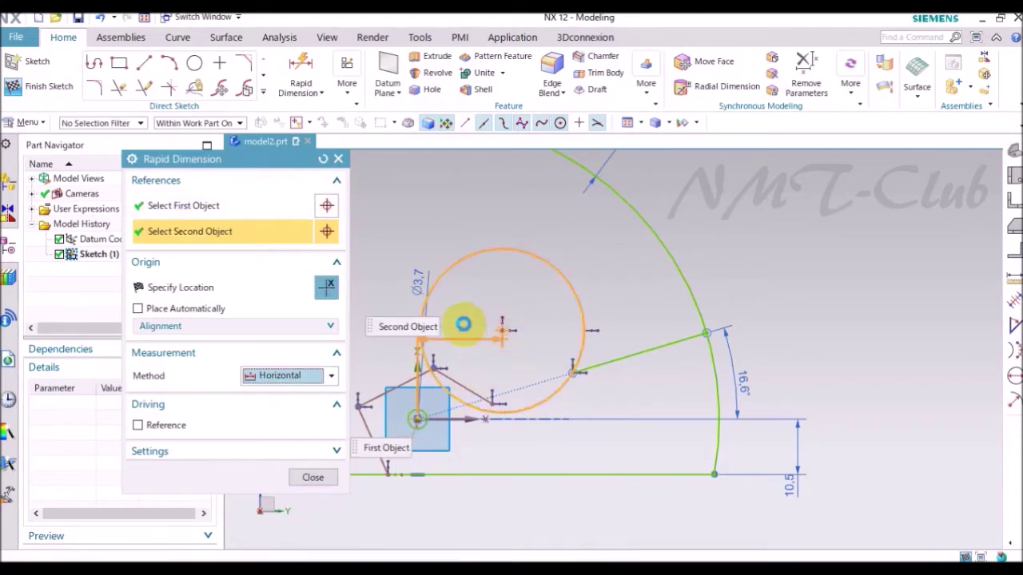
click(515, 354)
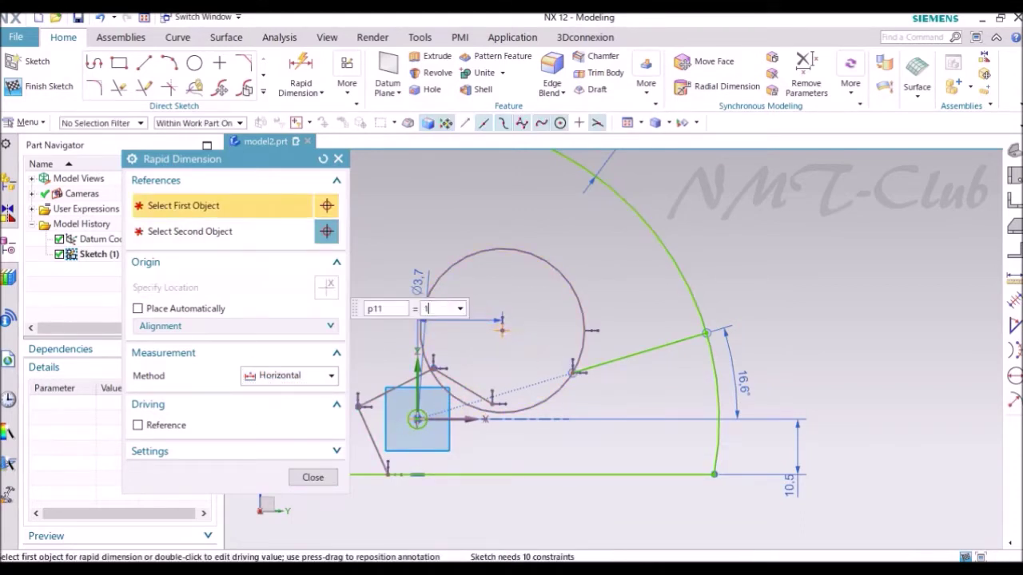
text(17)
key(Return)
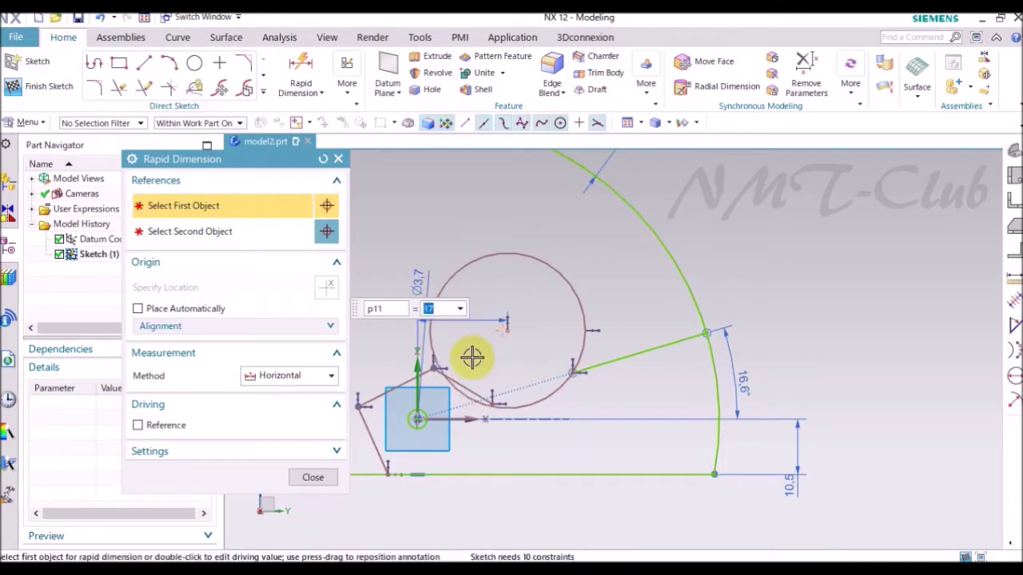
Add a vertical dimension of 18 between the sketch origin and the inner circle's centre
click(300, 379)
click(274, 424)
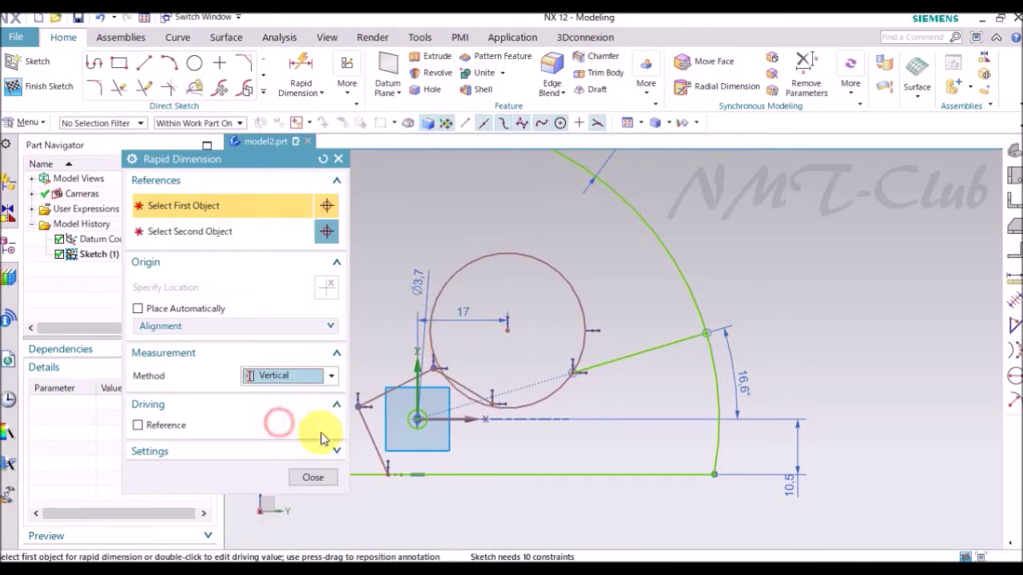
click(415, 421)
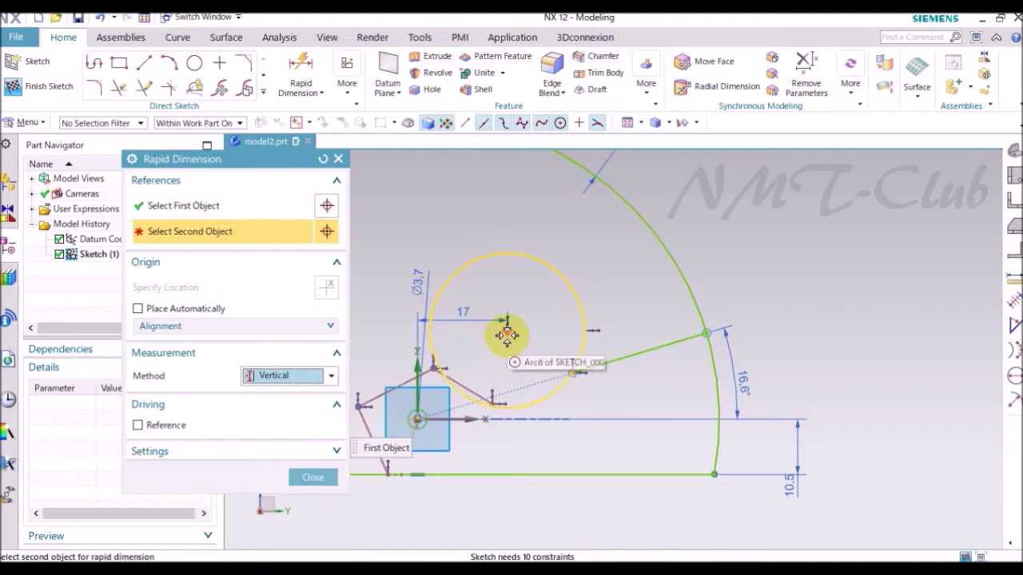
click(507, 330)
click(434, 361)
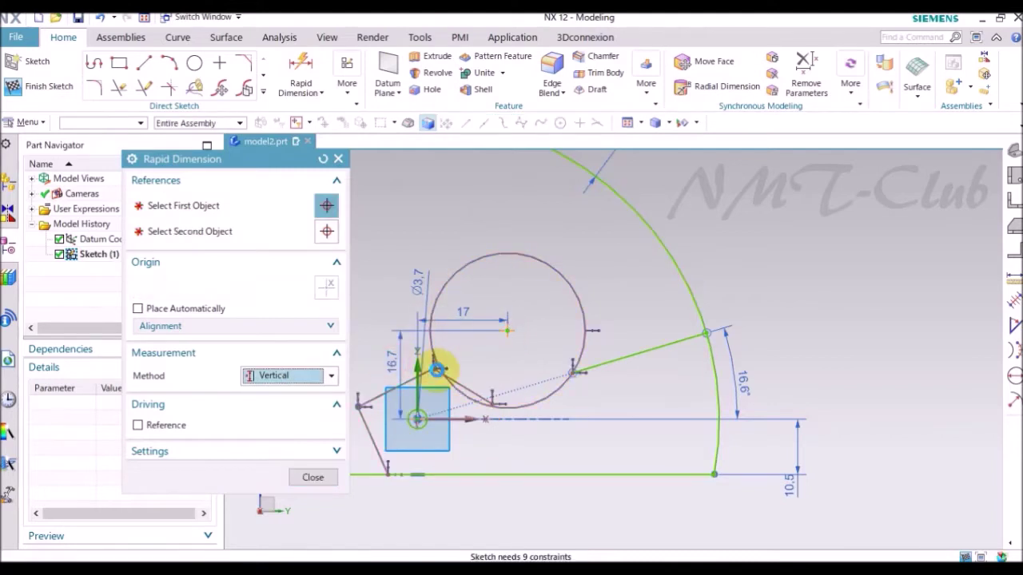
text(18)
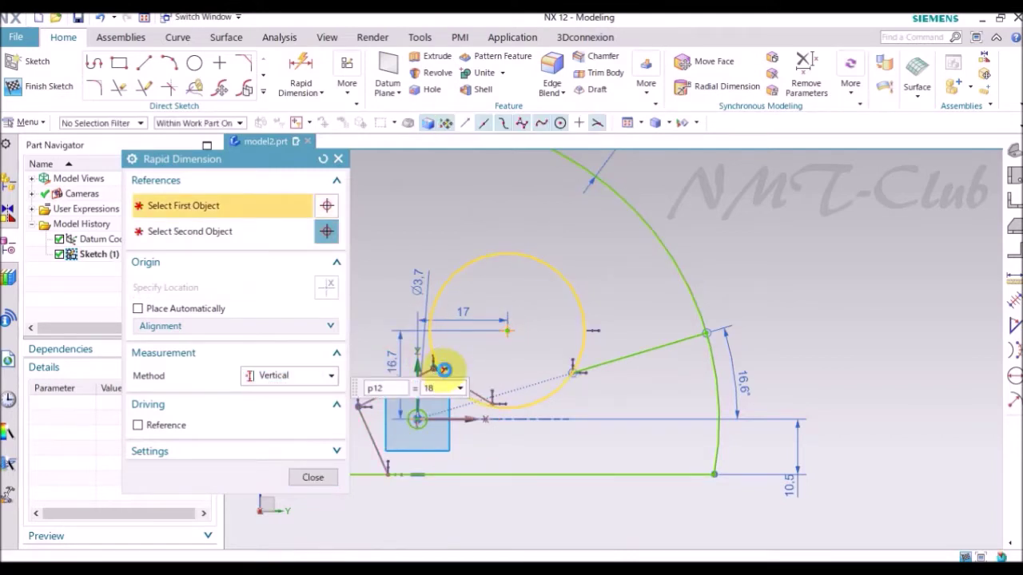
key(Return)
Add a radial dimension of 17.5 to the inner circle
click(284, 375)
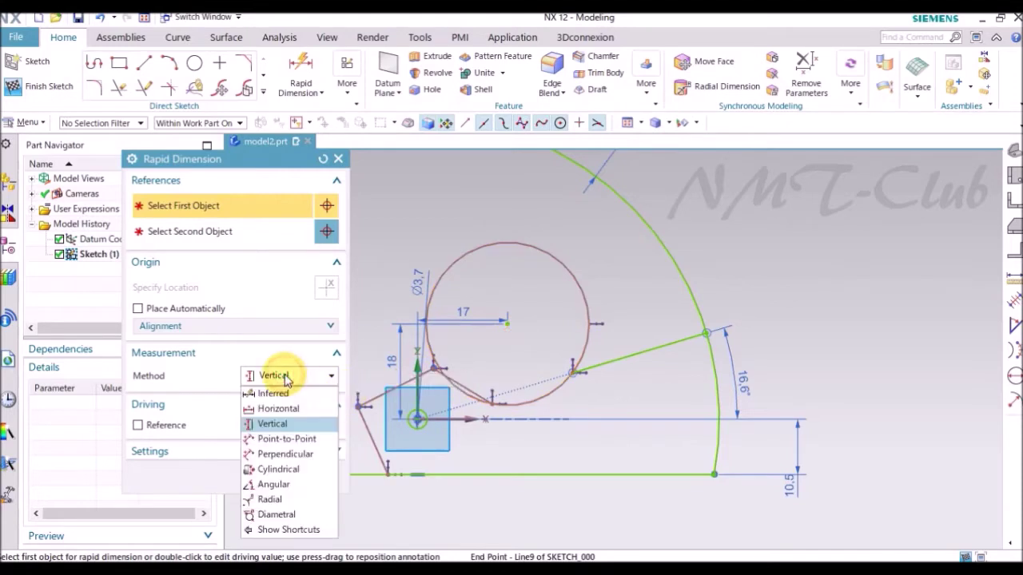
click(270, 499)
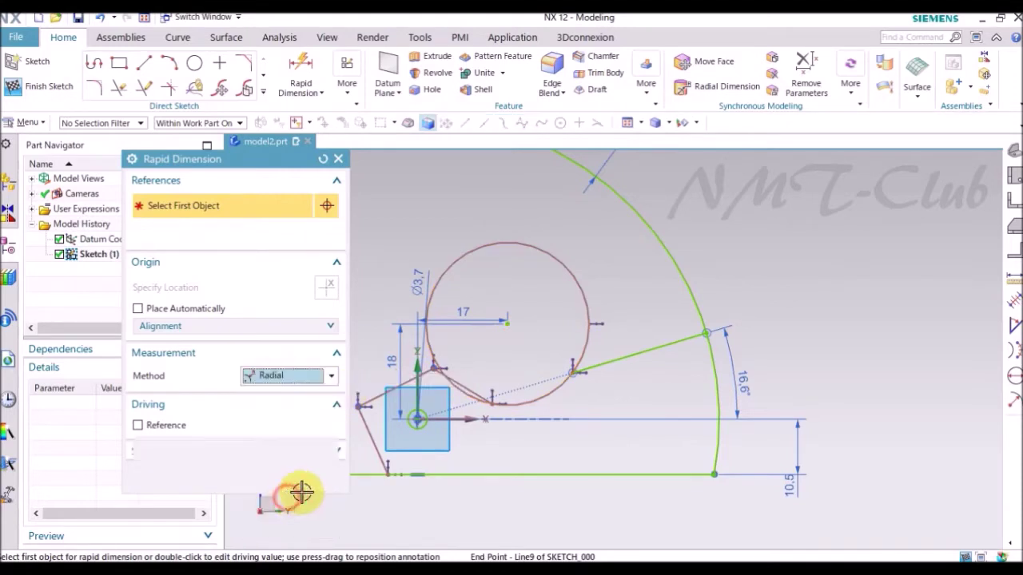
click(534, 393)
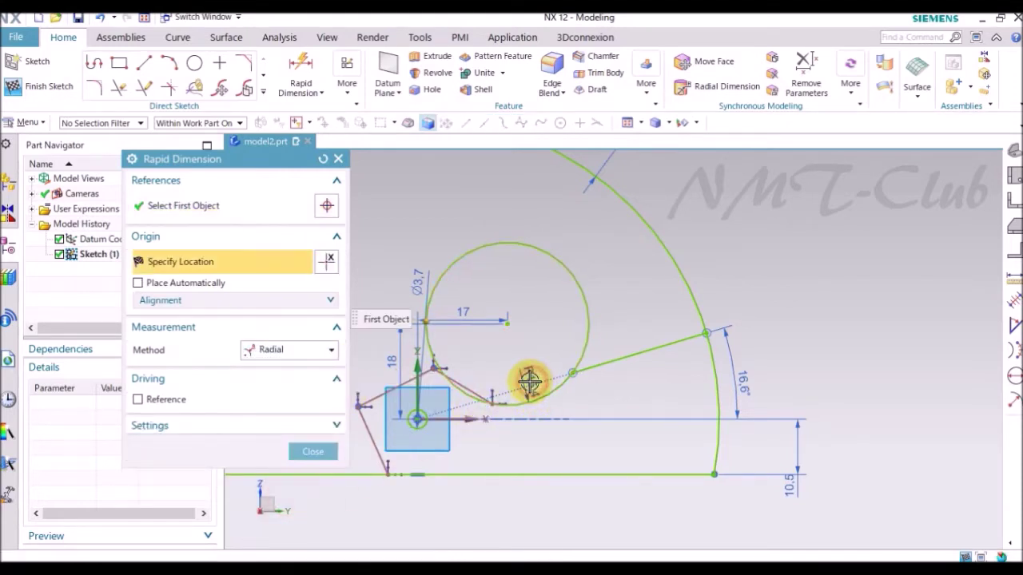
click(529, 381)
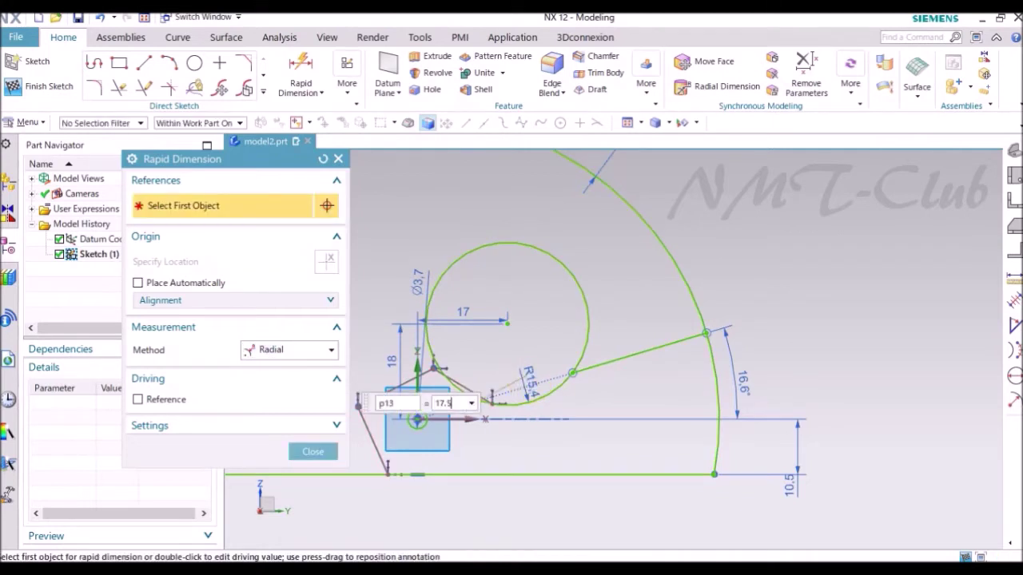
text(17.5)
key(Return)
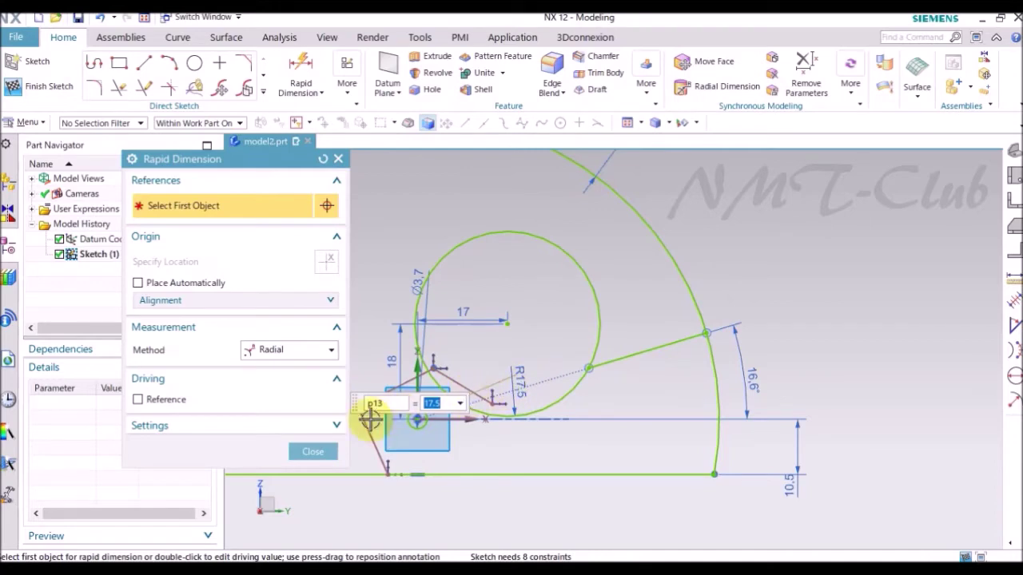
click(305, 453)
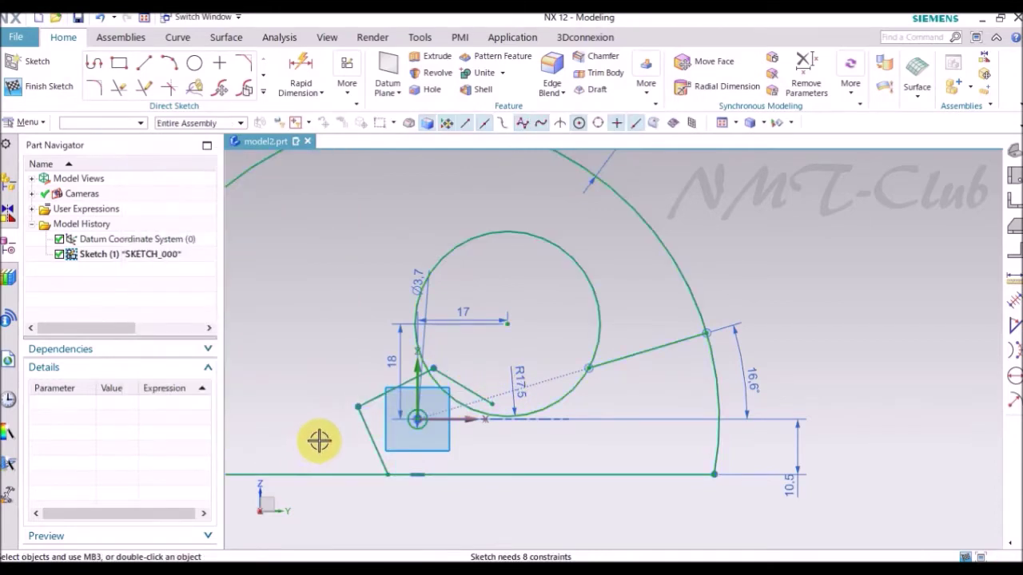
Reposition the connected lines above the centre hole so the free end just crosses the inner circle
scroll(319, 440, up, 3)
scroll(511, 308, up, 3)
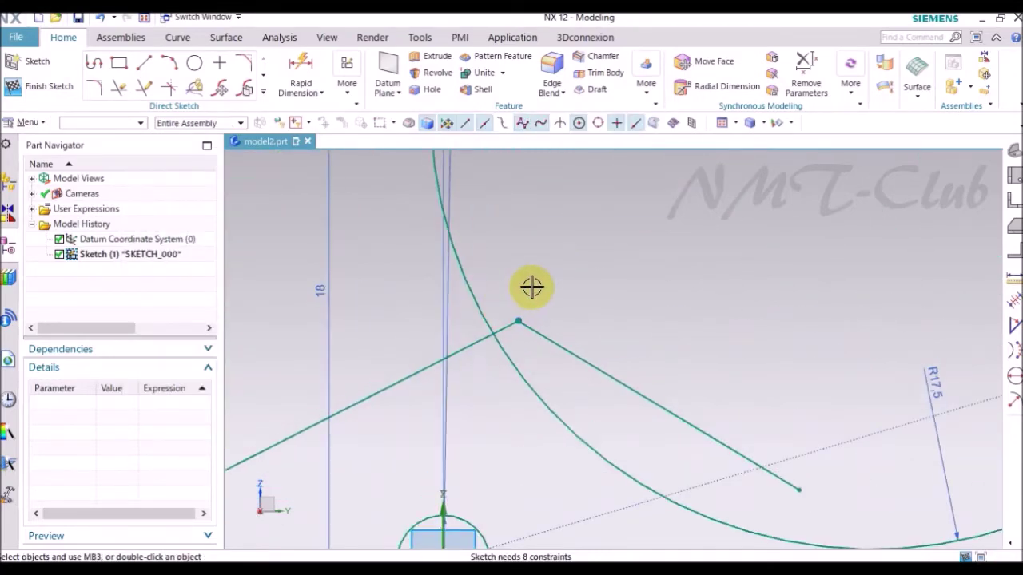
drag(479, 321, 315, 315)
scroll(434, 267, down, 4)
drag(591, 383, 535, 385)
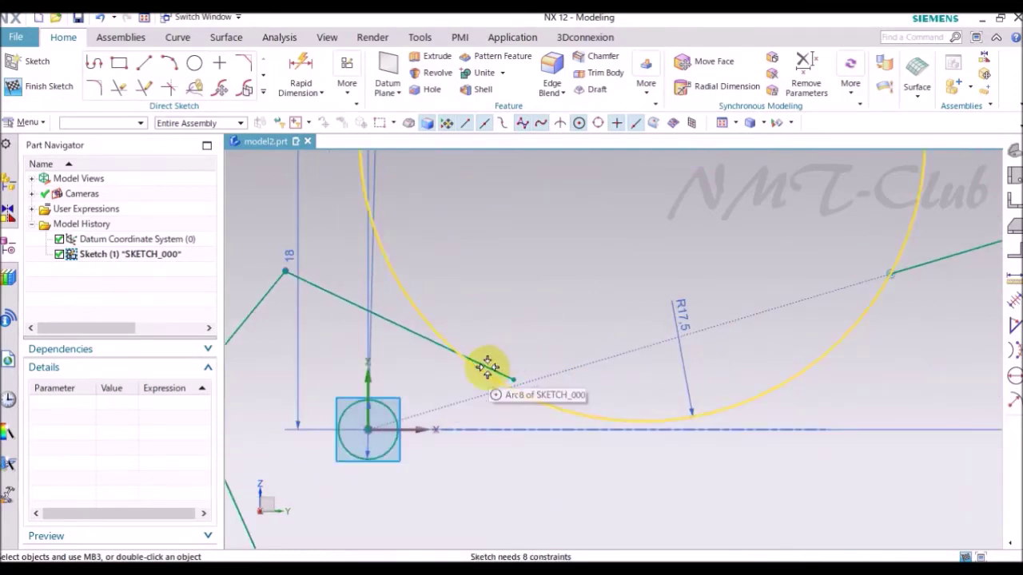
Trim the line end protruding into the inner circle and the circle's upper portion, keeping only the lower arc between the two lines
scroll(489, 359, up, 5)
key(t)
scroll(525, 359, down, 5)
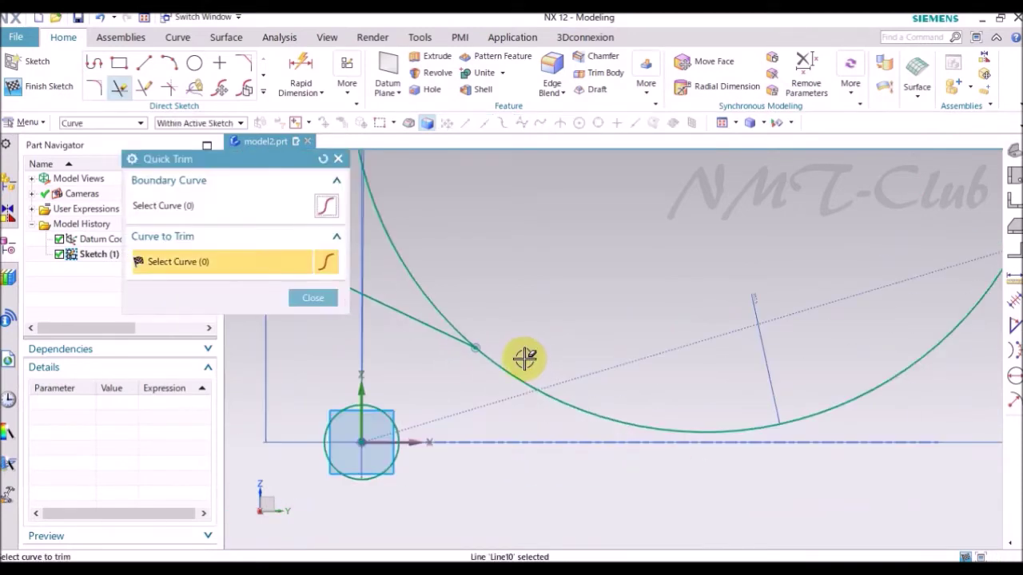
click(480, 317)
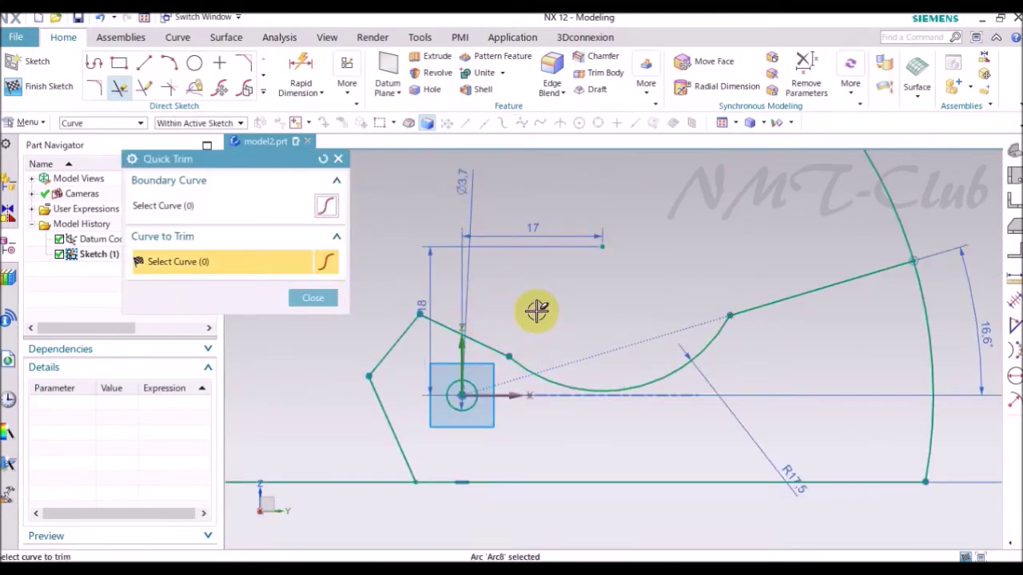
click(312, 297)
Dimension the angle between the lower slanted line and the horizontal axis as 43°, and extend that line to the base line
key(d)
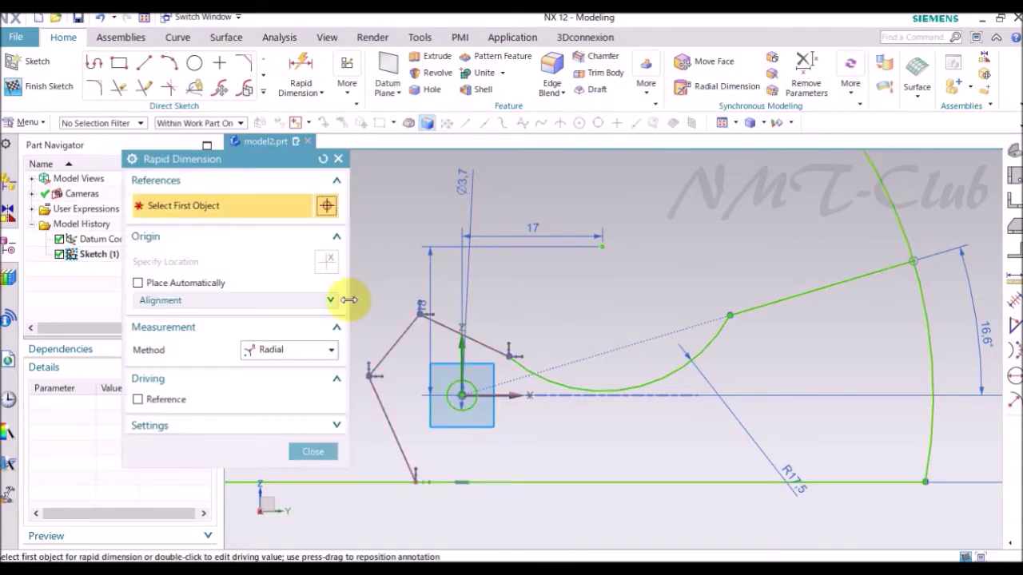
click(276, 351)
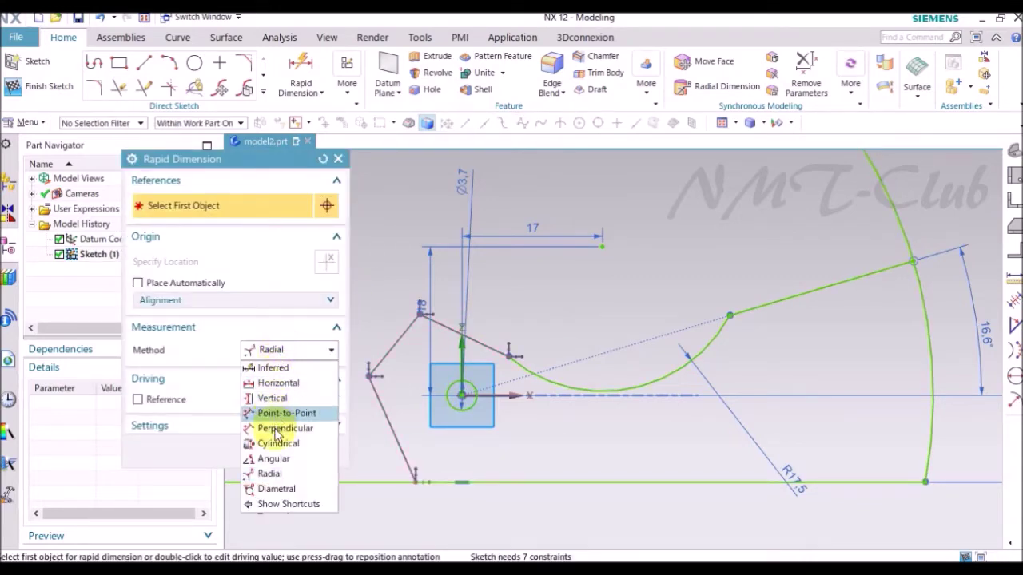
click(272, 458)
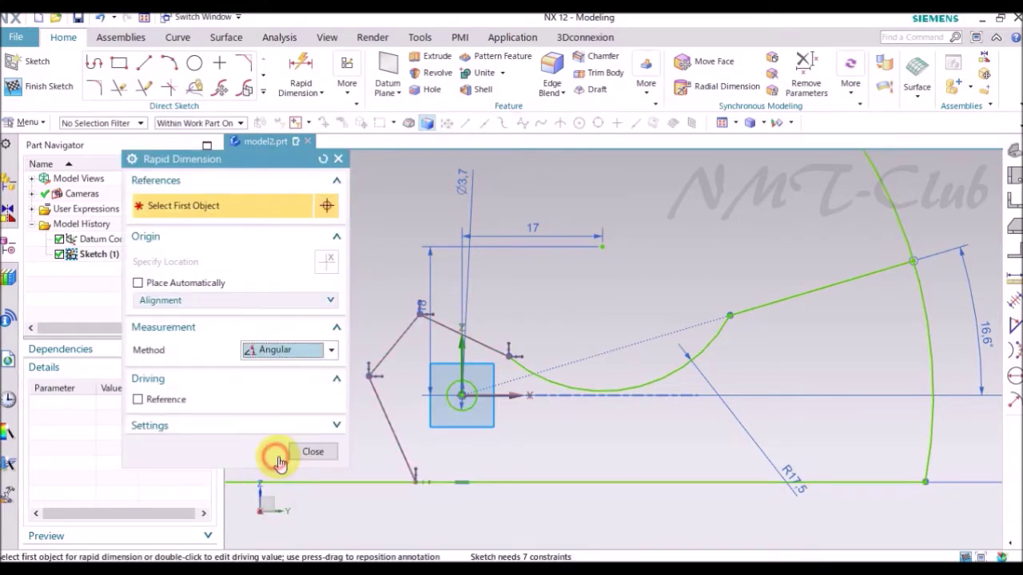
click(396, 451)
click(507, 397)
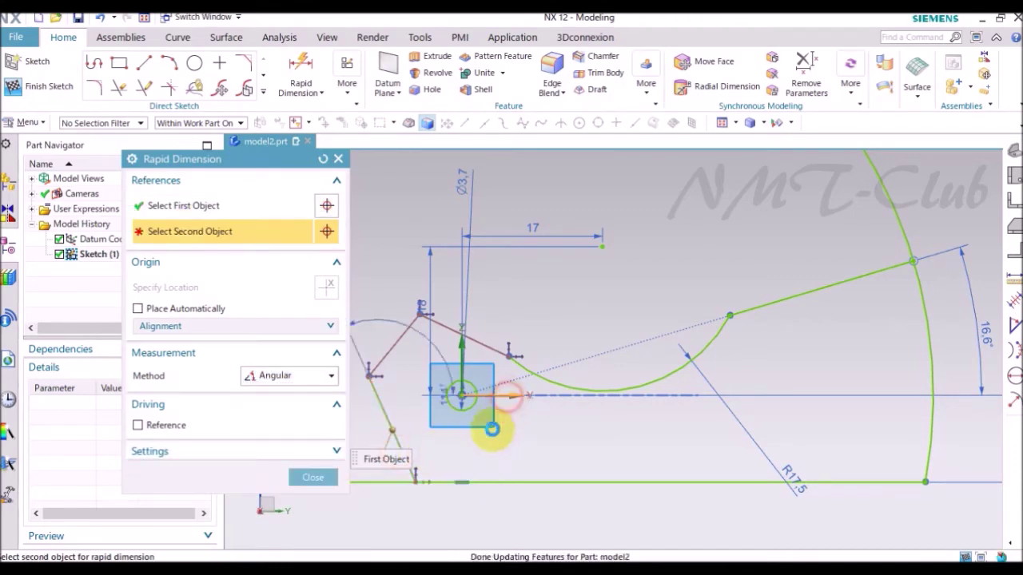
click(550, 508)
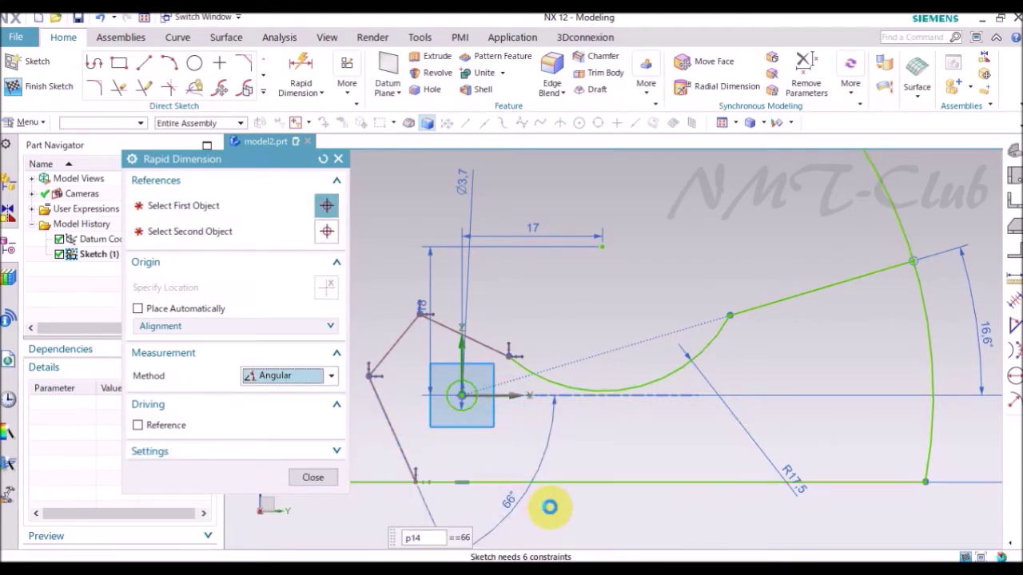
key(Return)
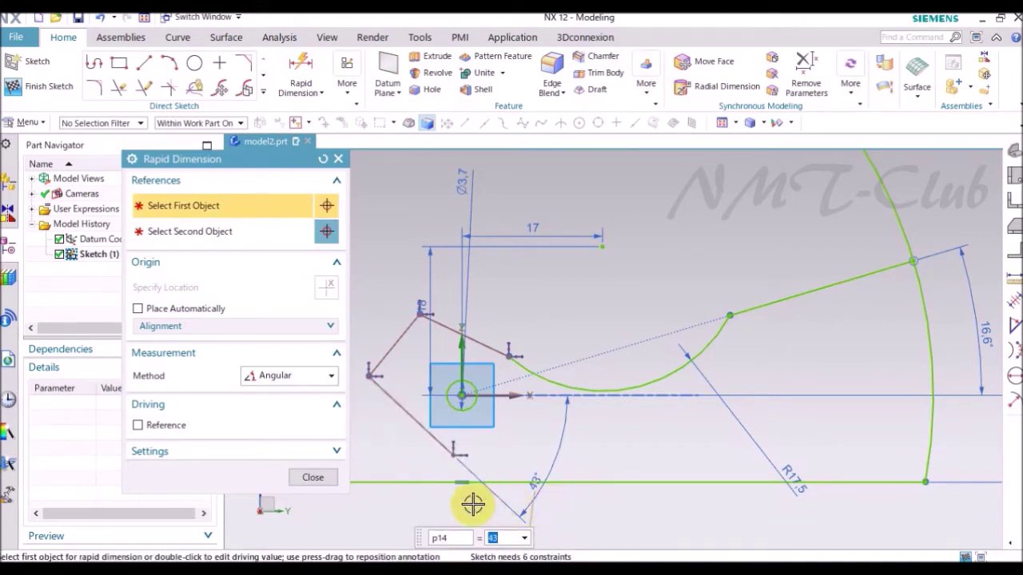
click(313, 478)
key(e)
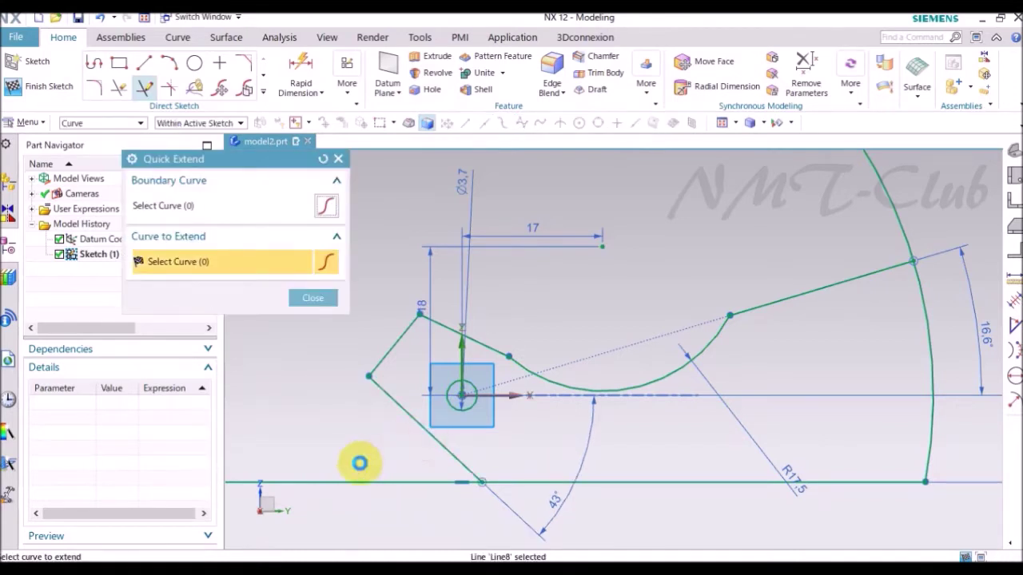
key(Escape)
Add an angular dimension of 10° between the horizontal axis and the upper line that meets the R17.5 arc
key(d)
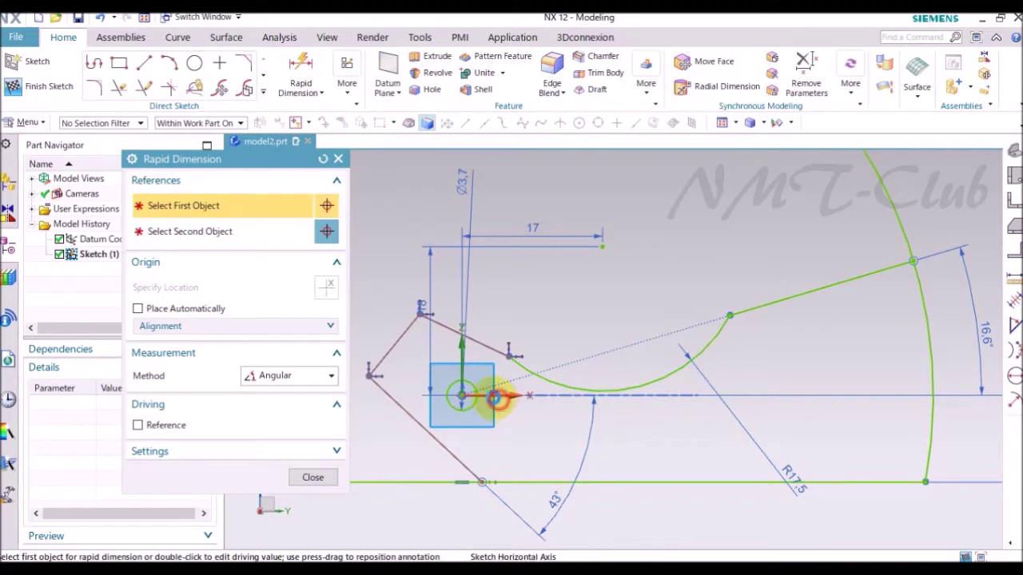
click(495, 397)
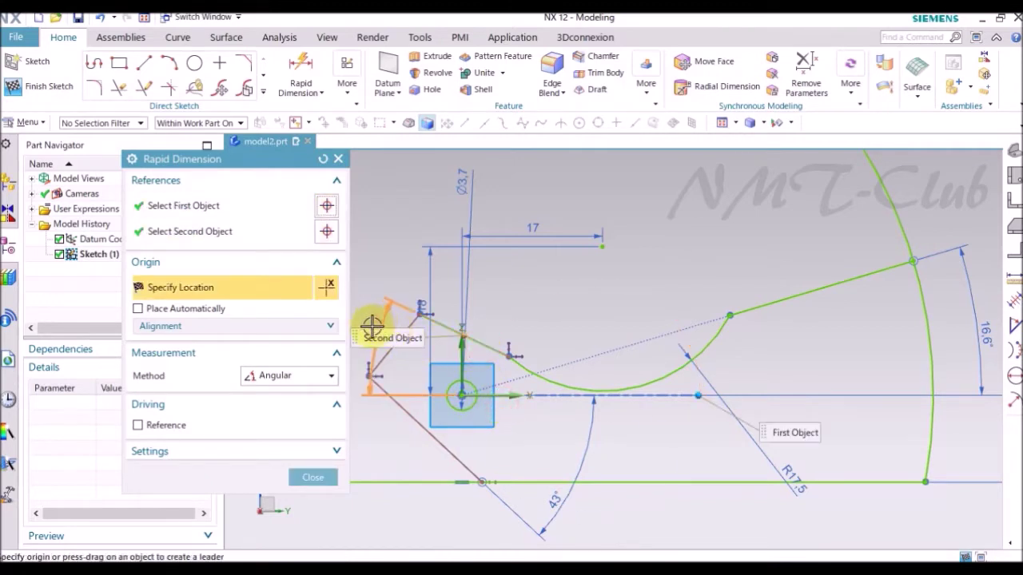
click(373, 327)
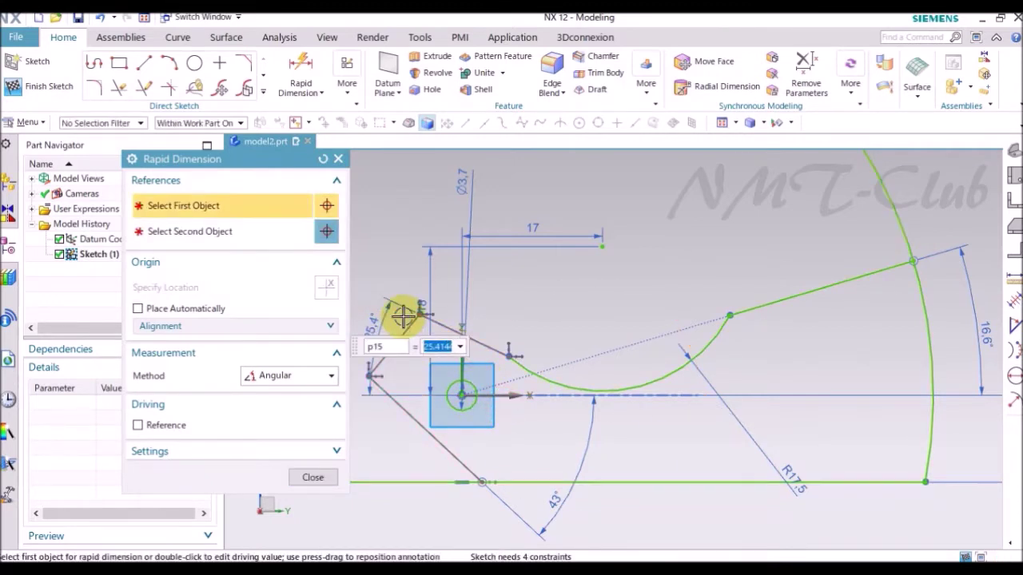
text(10)
key(Return)
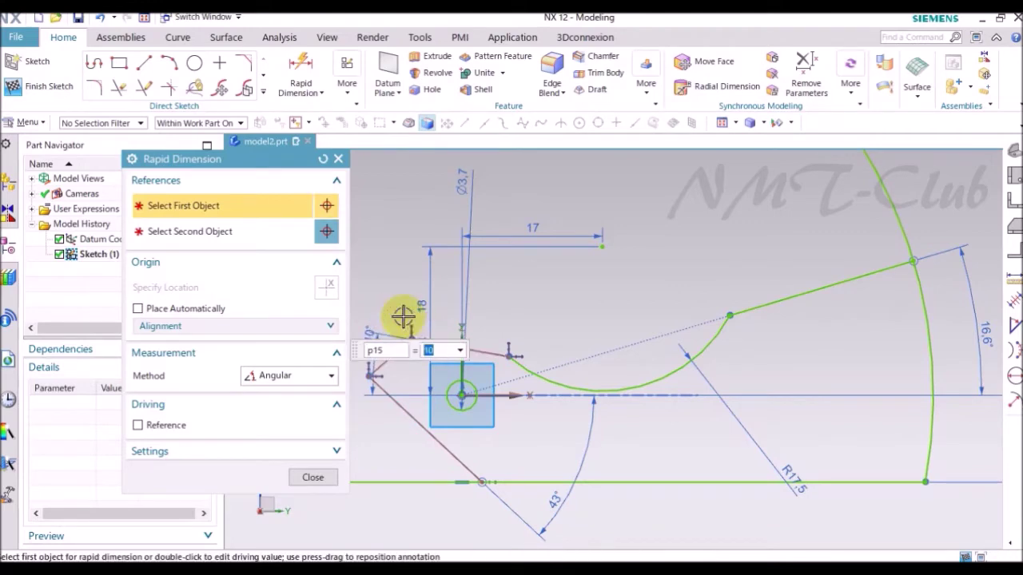
Add an angular dimension of 120° between the upper line and the adjoining short slanted line
scroll(363, 355, down, 5)
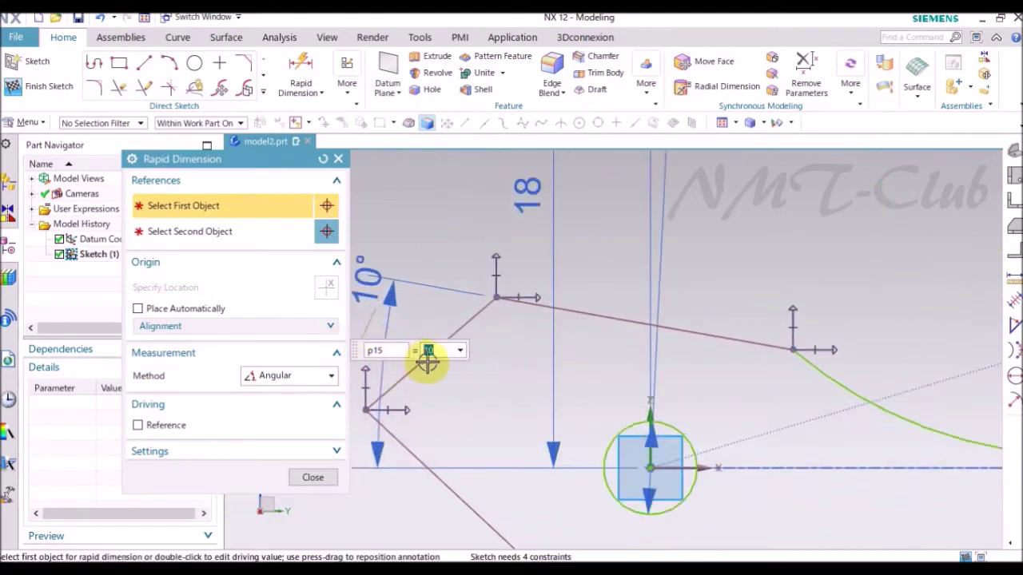
click(487, 298)
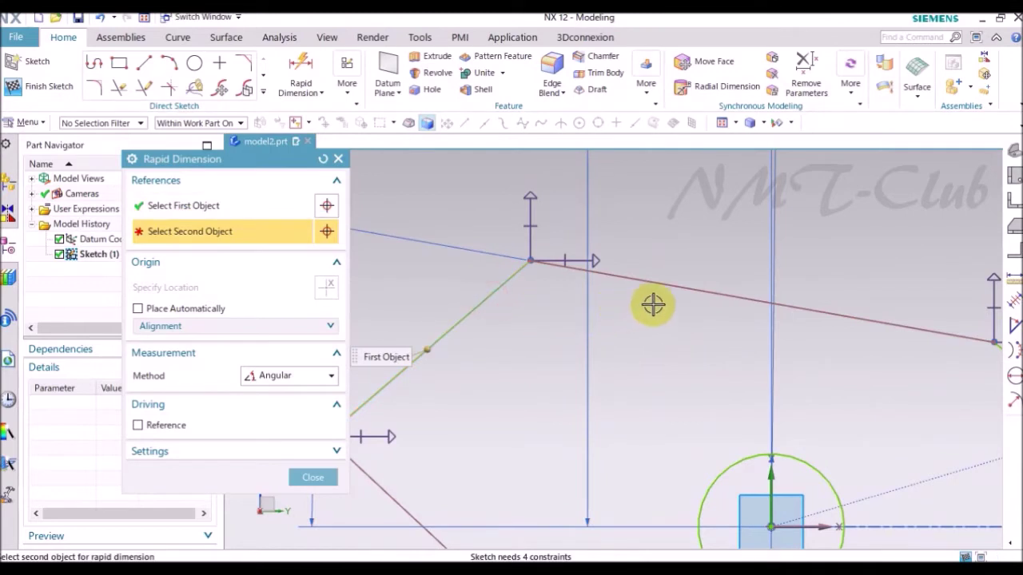
click(677, 293)
click(572, 321)
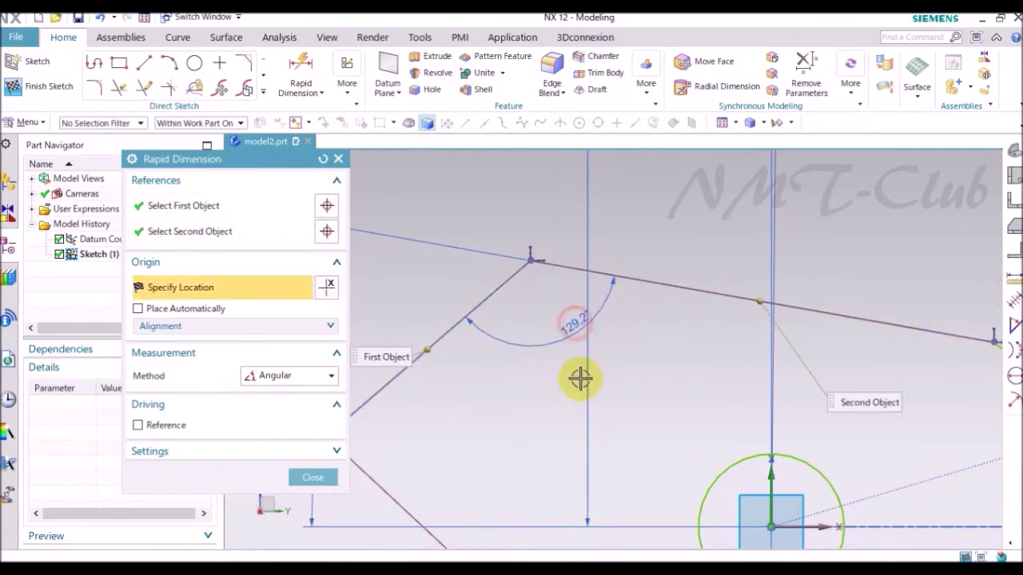
text(1)
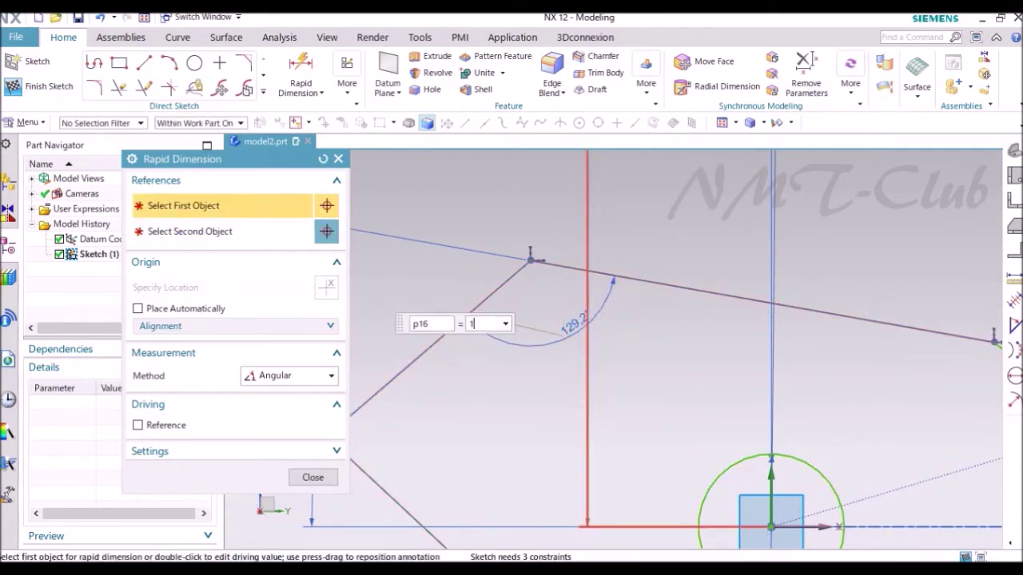
text(20)
key(Return)
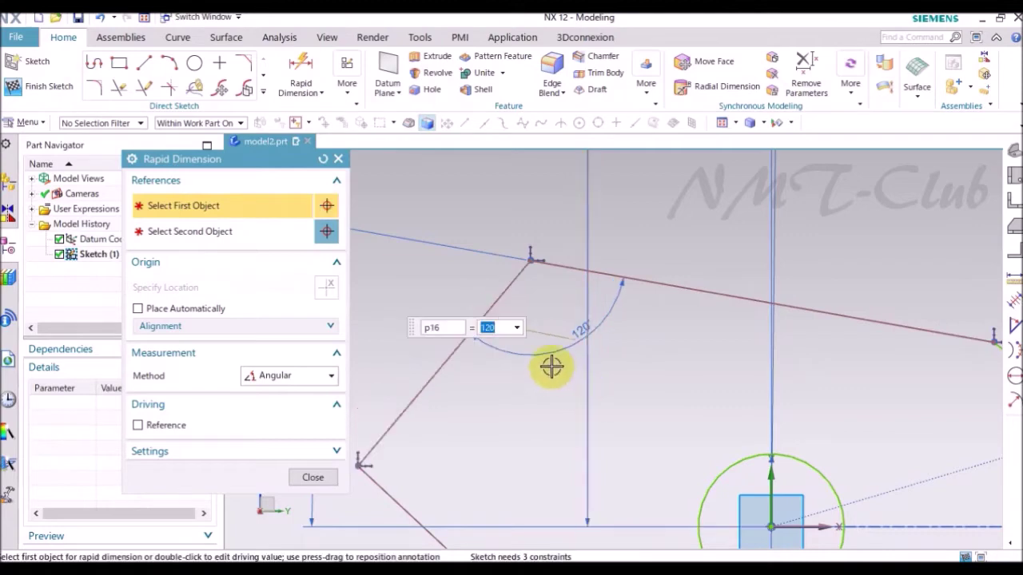
Dimension the perpendicular distance from the short slanted line to the sketch origin as 4 using the Inferred method
click(271, 385)
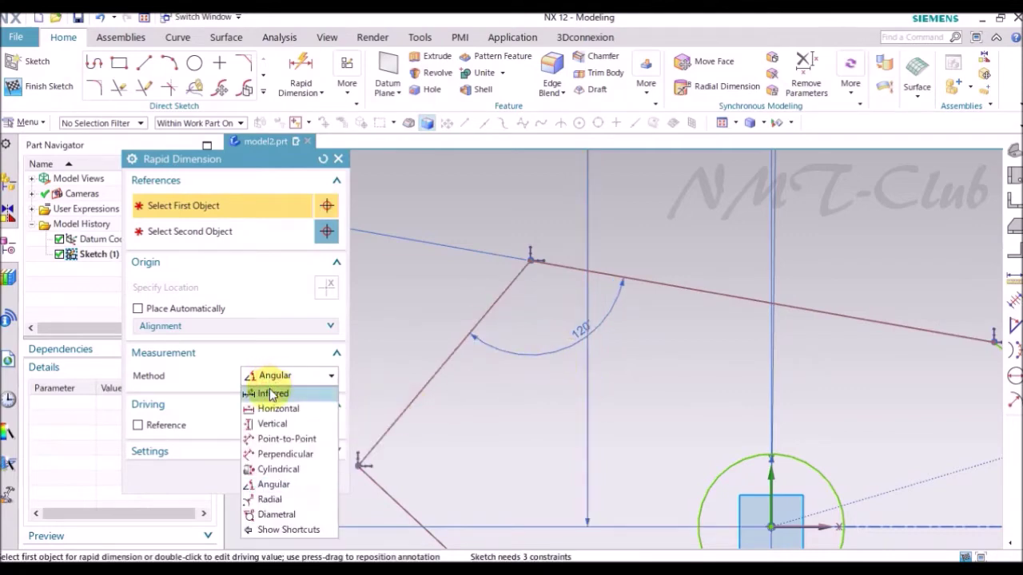
click(267, 392)
scroll(488, 312, down, 3)
click(446, 352)
click(623, 416)
shift+click(623, 416)
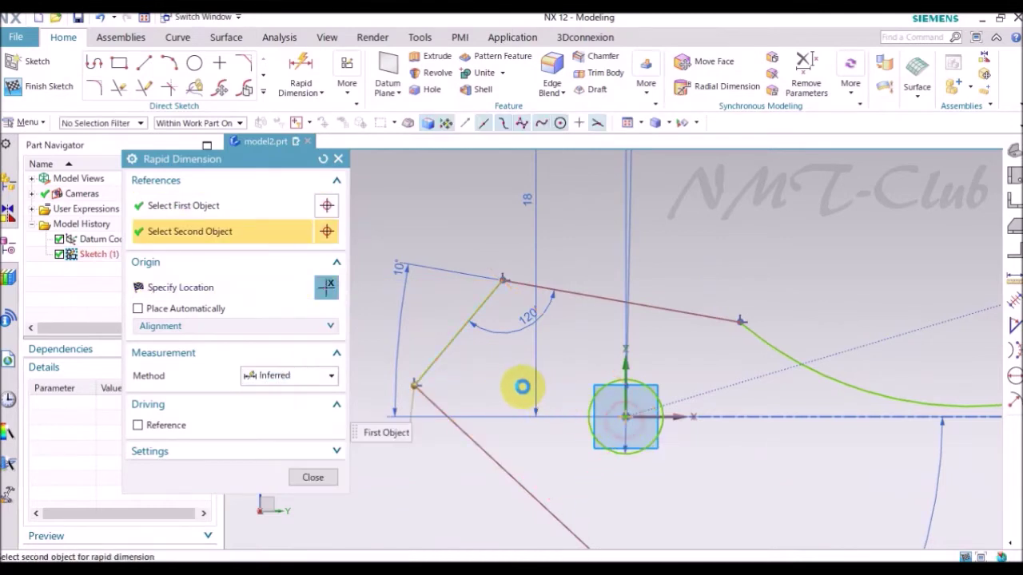
click(521, 387)
click(512, 411)
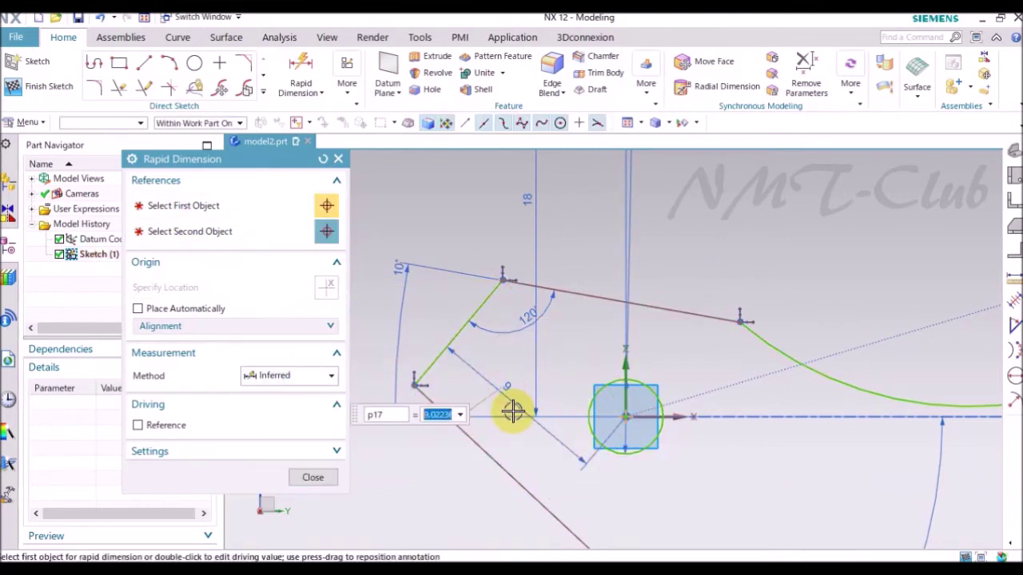
text(4)
key(Return)
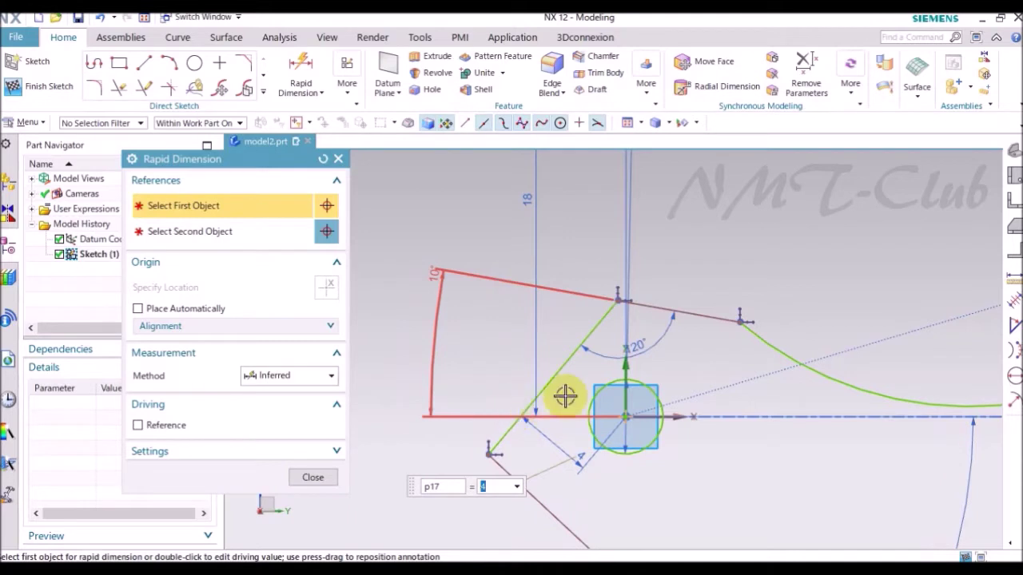
Dimension the perpendicular distance from the upper line above the hole to the sketch origin as 4
click(726, 320)
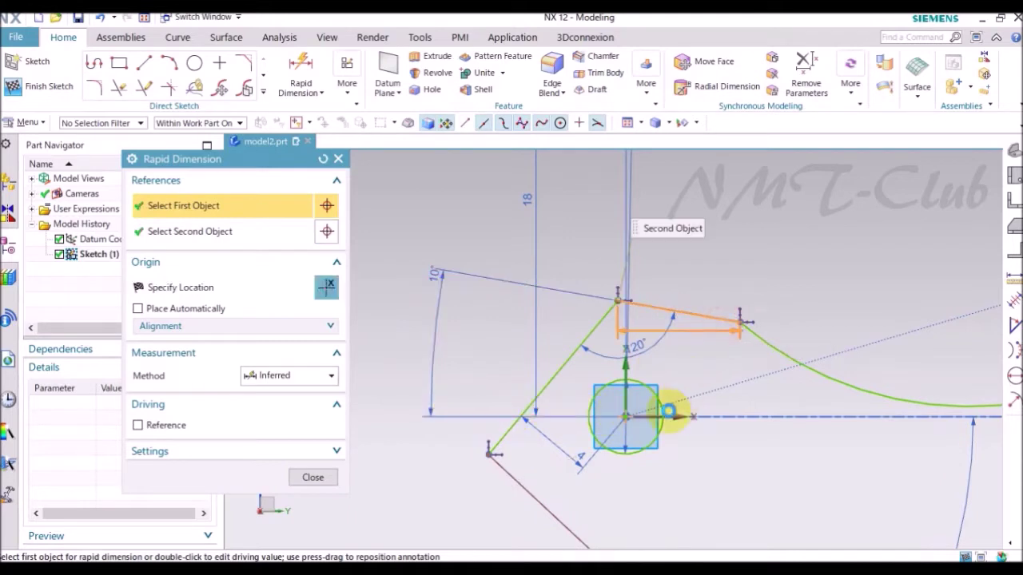
click(639, 418)
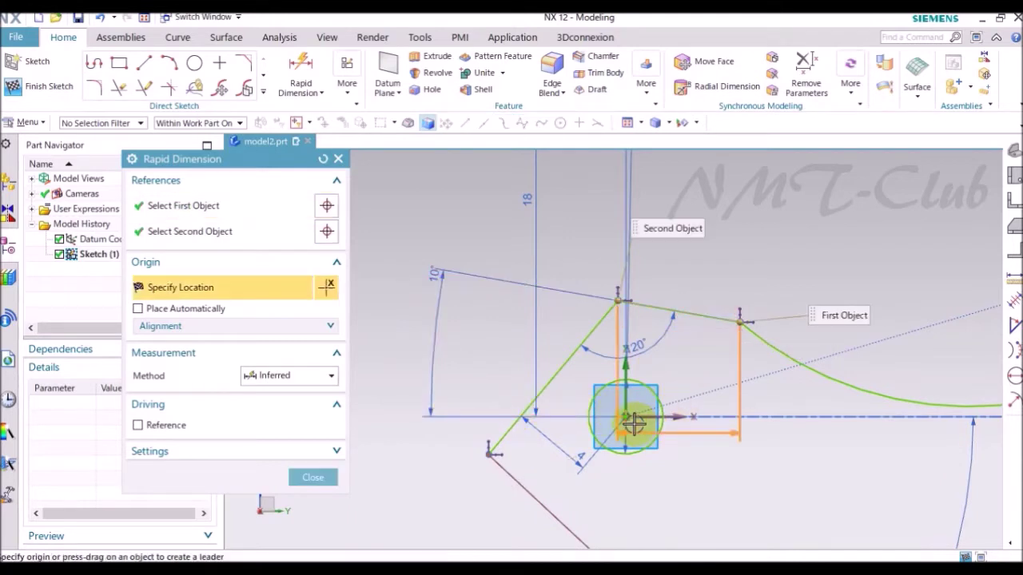
click(683, 368)
click(707, 376)
text(4)
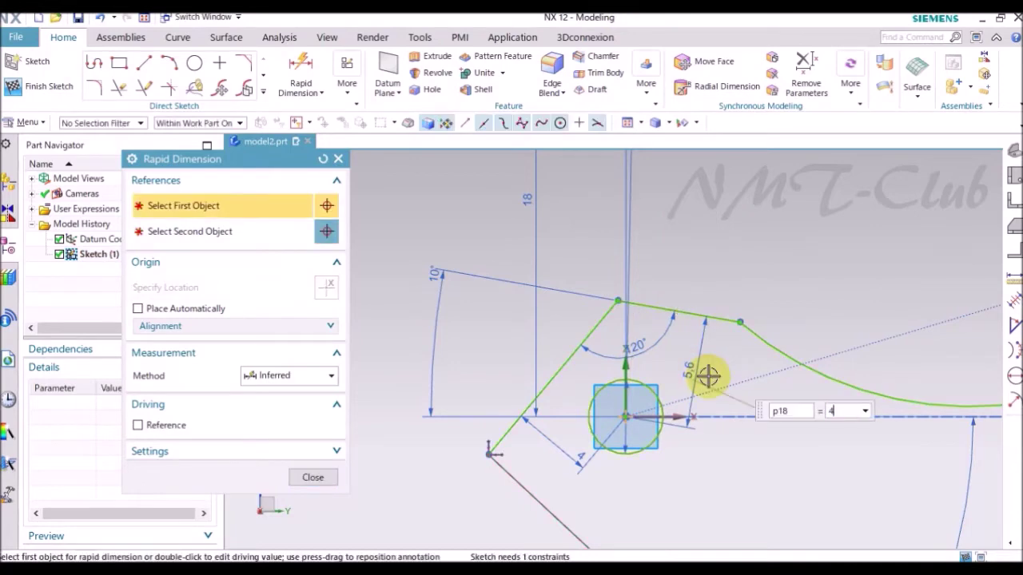
key(Return)
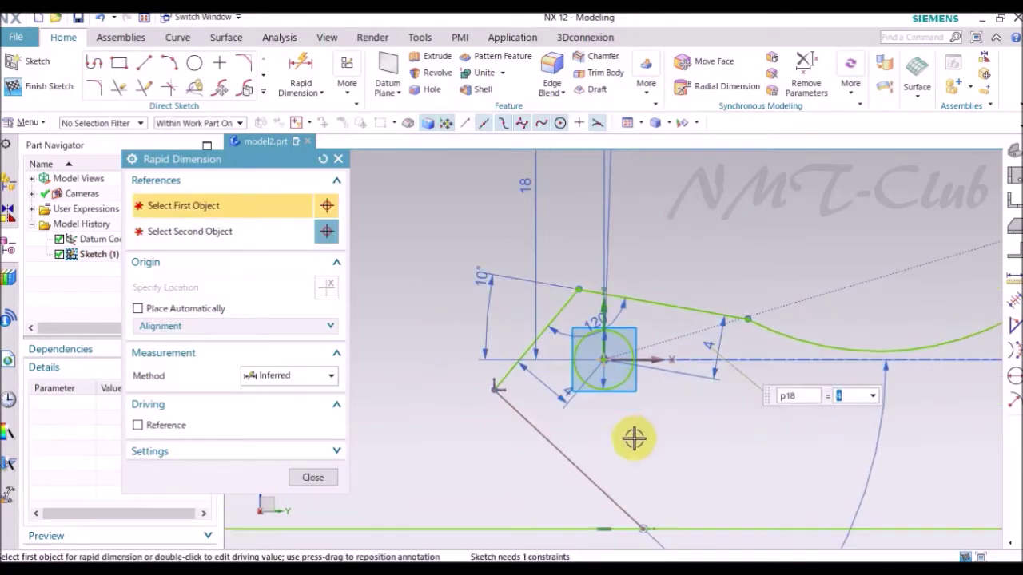
Dimension the perpendicular distance from the lower slanted line to the sketch origin as 6
click(524, 421)
click(604, 359)
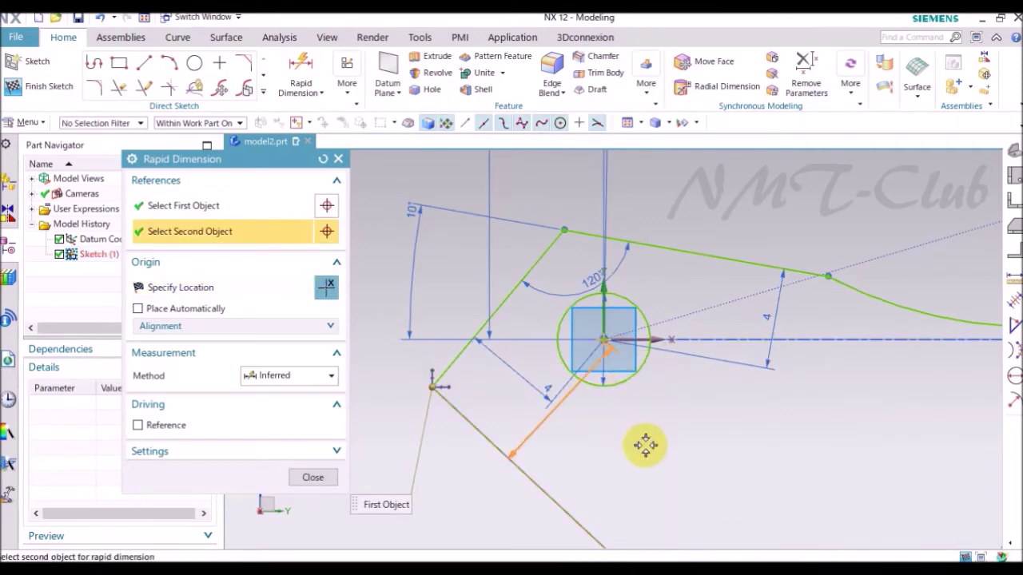
click(667, 471)
click(661, 490)
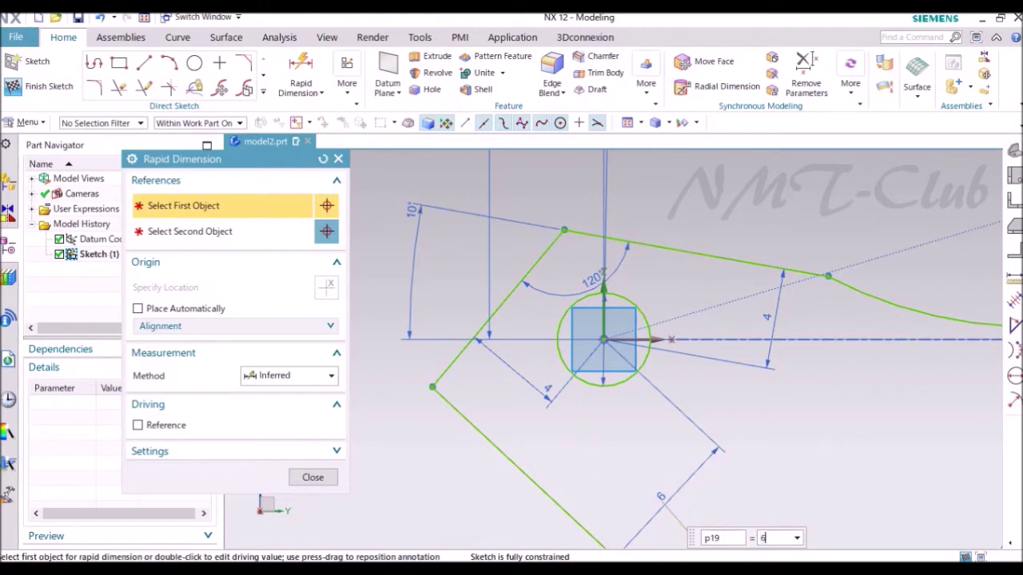
click(314, 476)
Trim away the dome arc above the radial line and the base line beyond the lower slanted line, and finish the sketch
scroll(420, 409, down, 6)
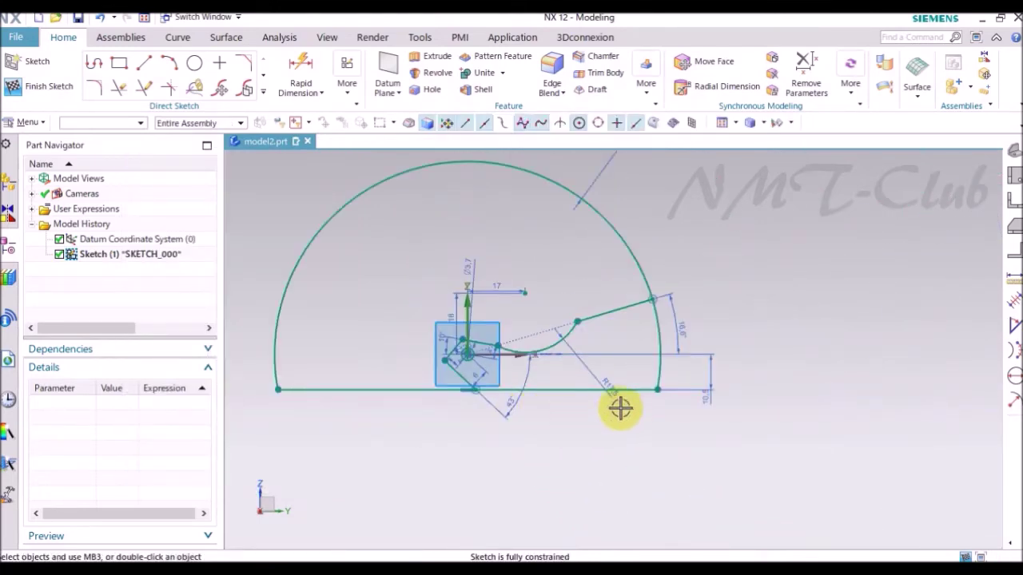
key(t)
click(391, 174)
drag(405, 329, 400, 402)
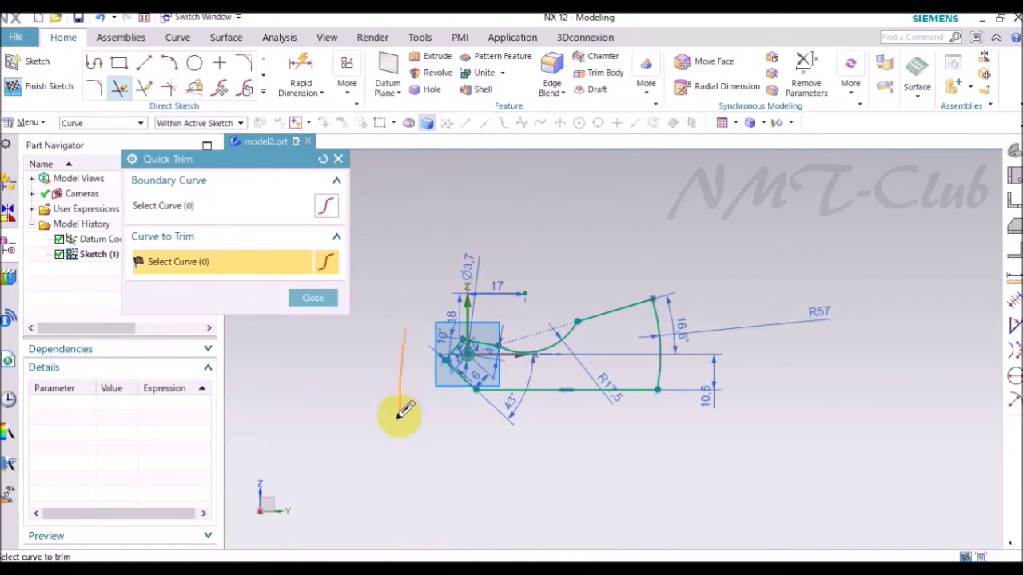
middle_click(402, 316)
right_click(402, 315)
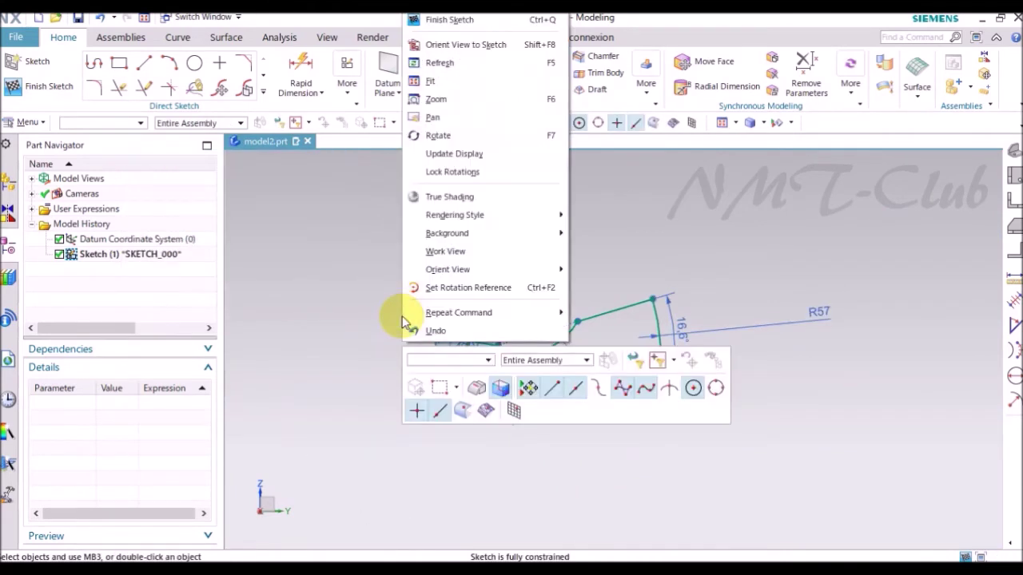
click(454, 20)
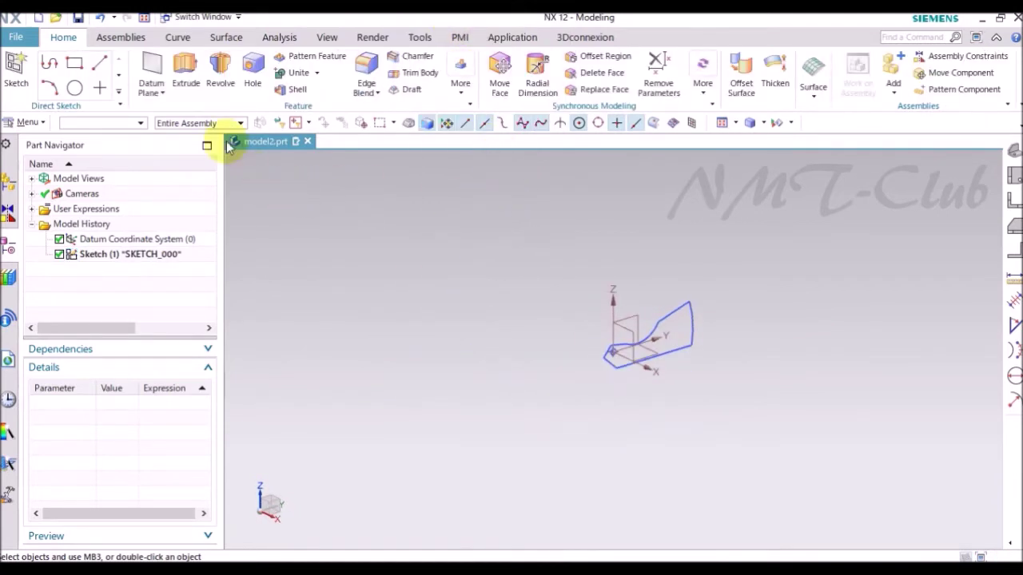
Start an Extrude and select the seven outer profile curves of the sketch with the Single Curve rule, leaving out the circle
click(186, 83)
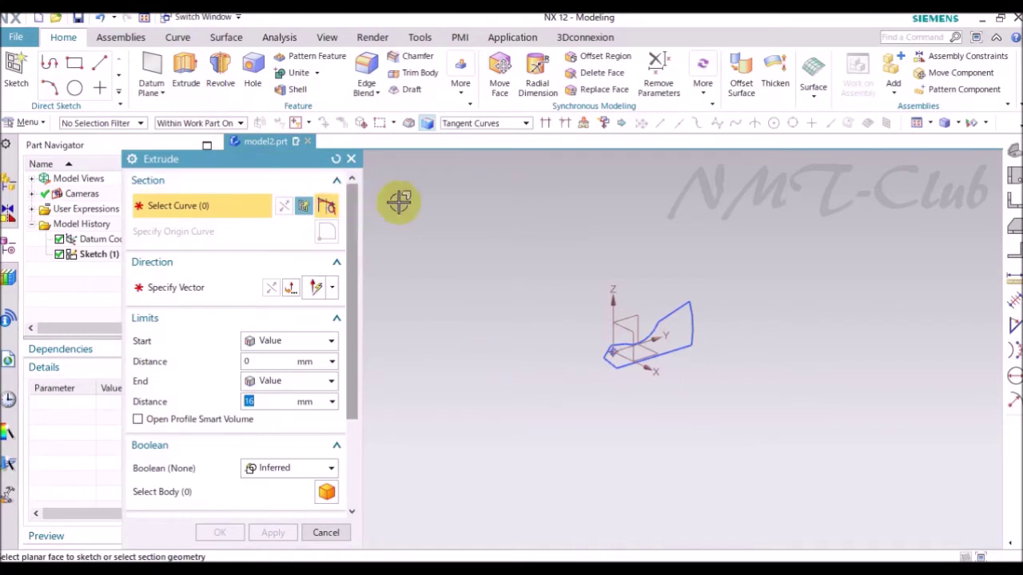
click(463, 125)
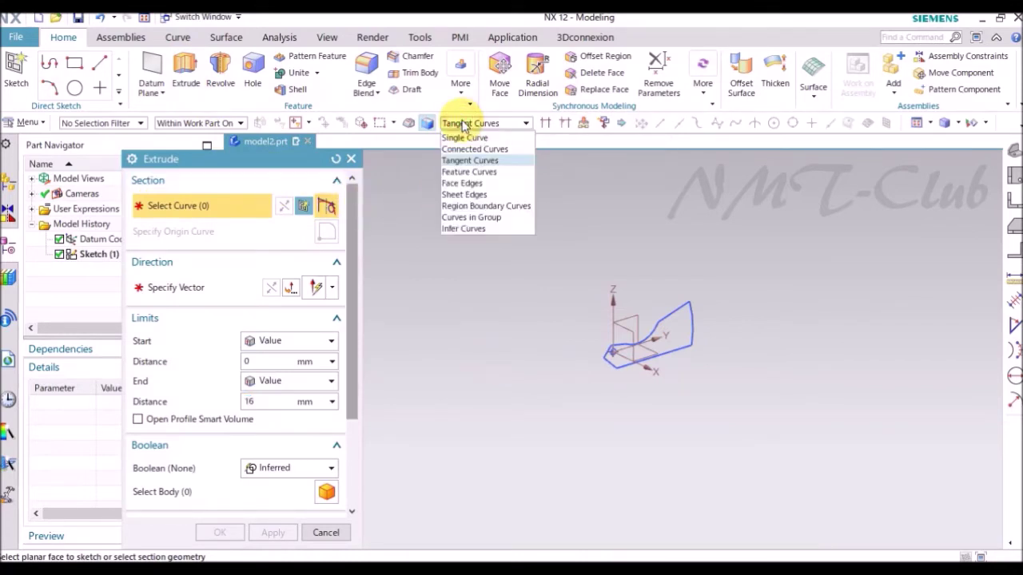
click(466, 136)
scroll(649, 366, up, 5)
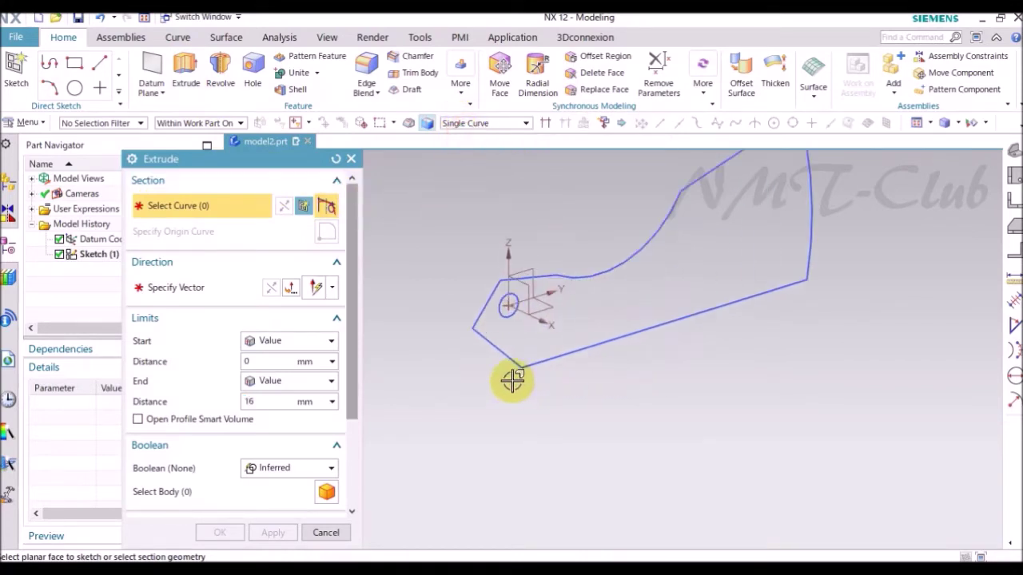
click(498, 350)
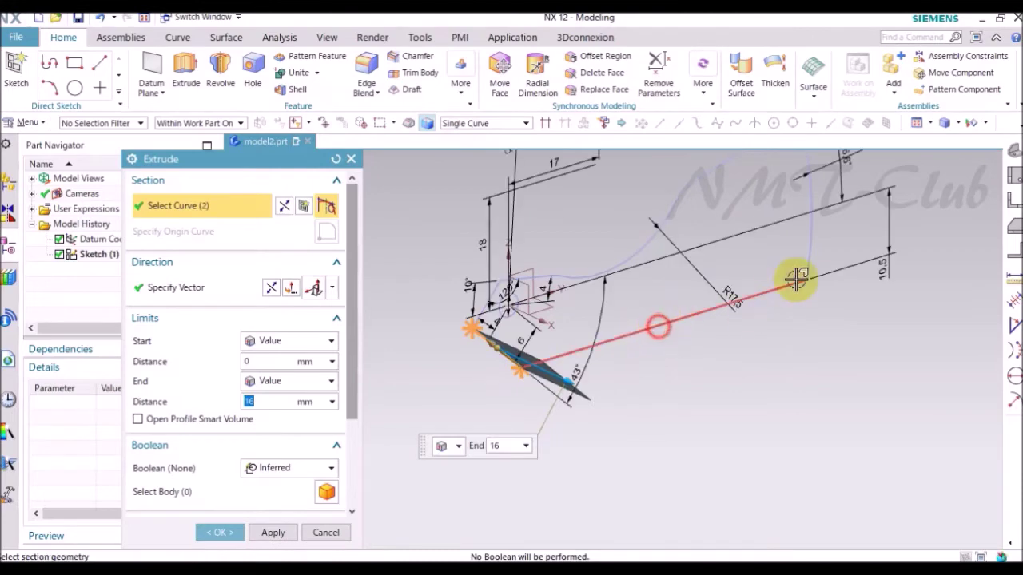
click(813, 239)
scroll(711, 240, up, 2)
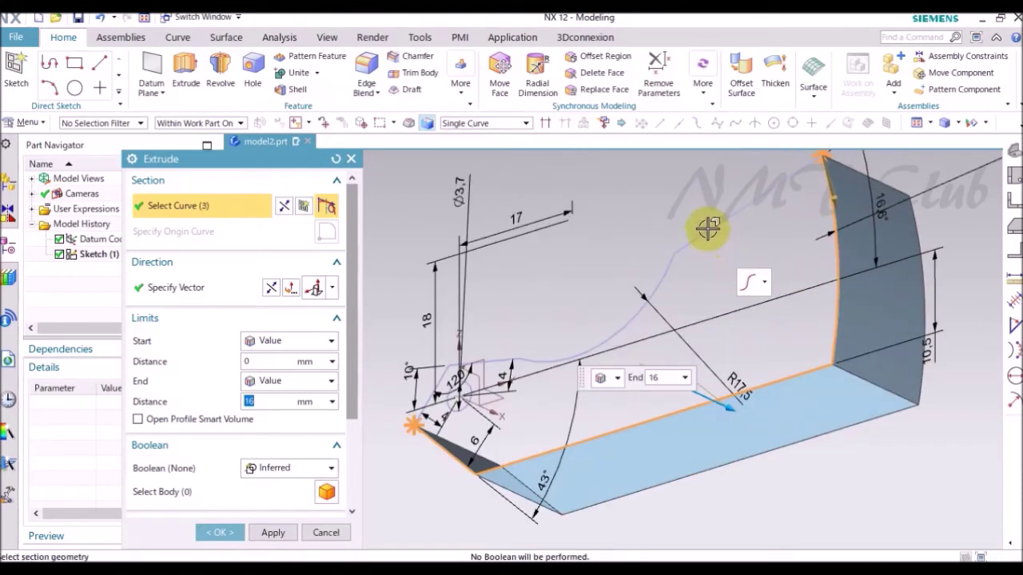
click(708, 229)
click(534, 330)
scroll(490, 358, up, 2)
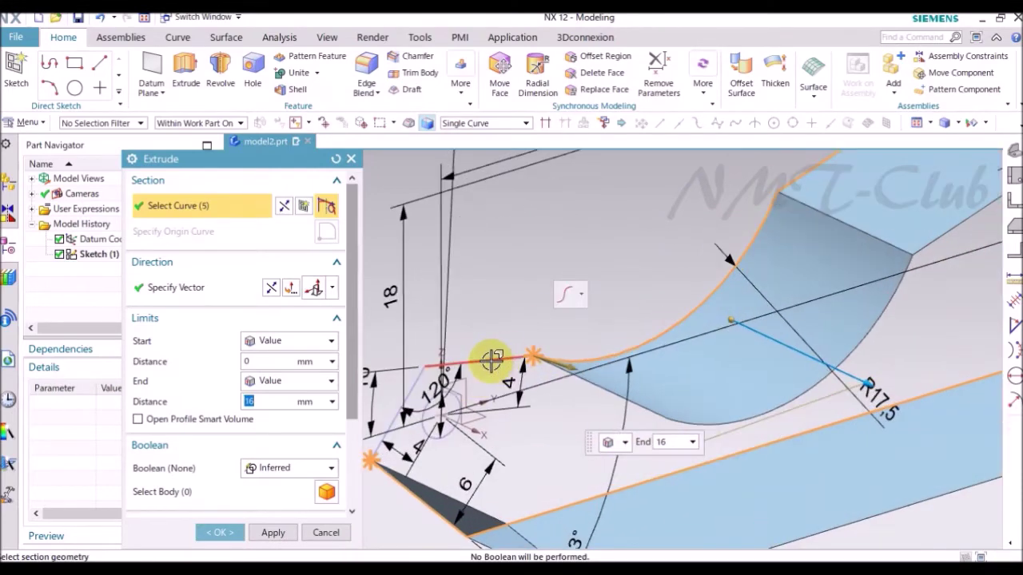
click(456, 365)
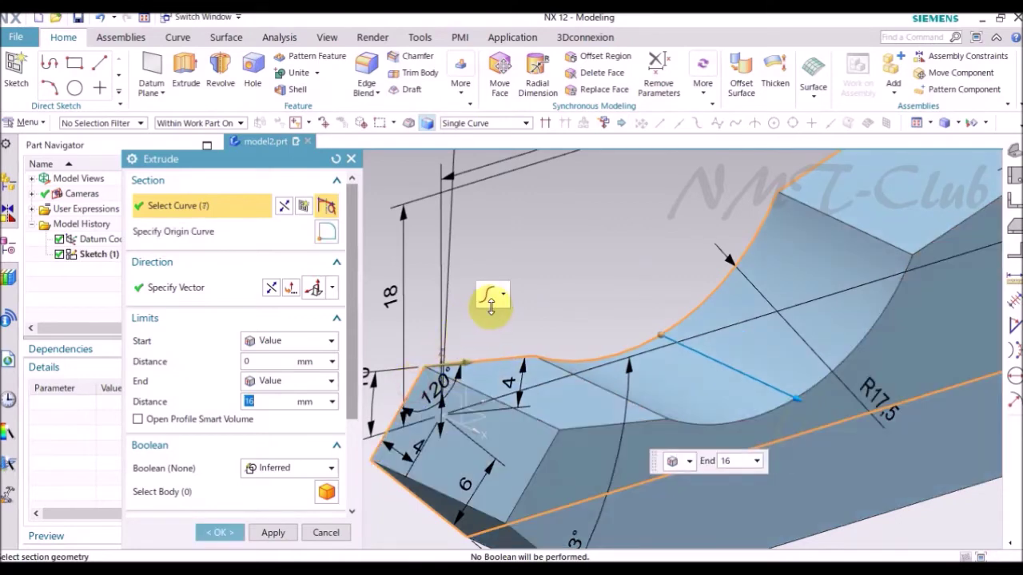
Extrude the profile from -5.35 mm to 5.35 mm with the Boolean option set to None
click(272, 469)
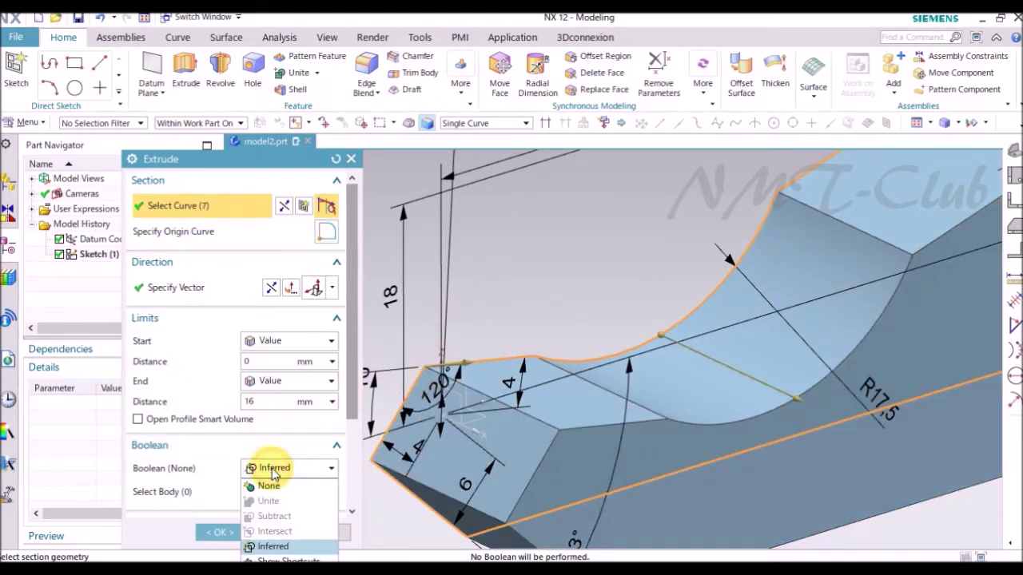
click(269, 484)
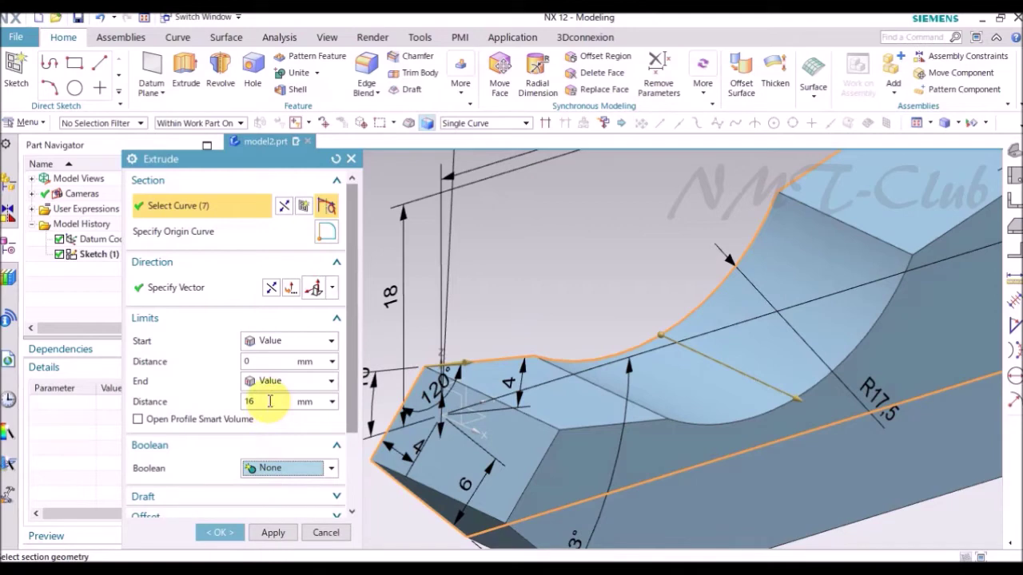
click(270, 401)
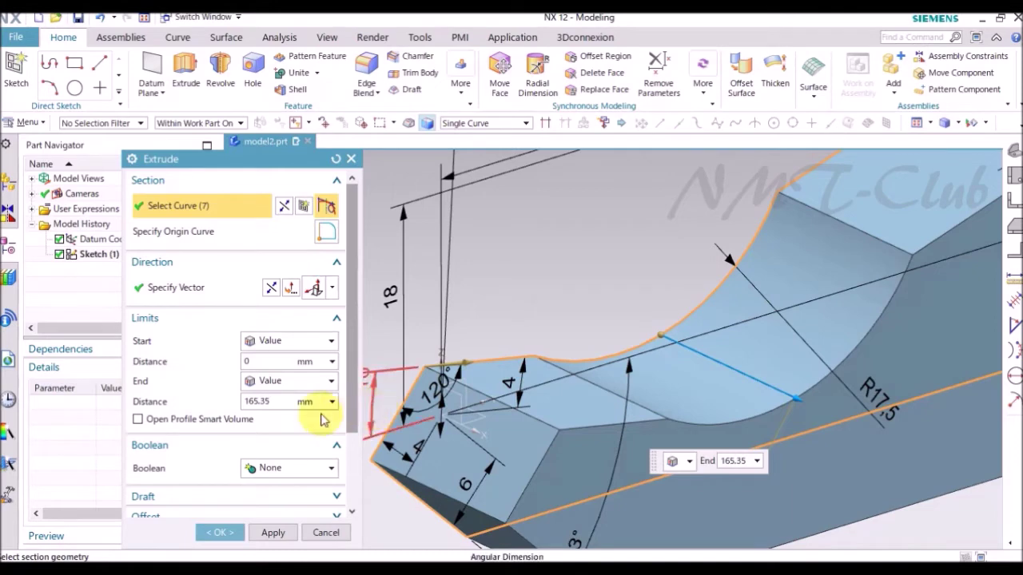
click(261, 359)
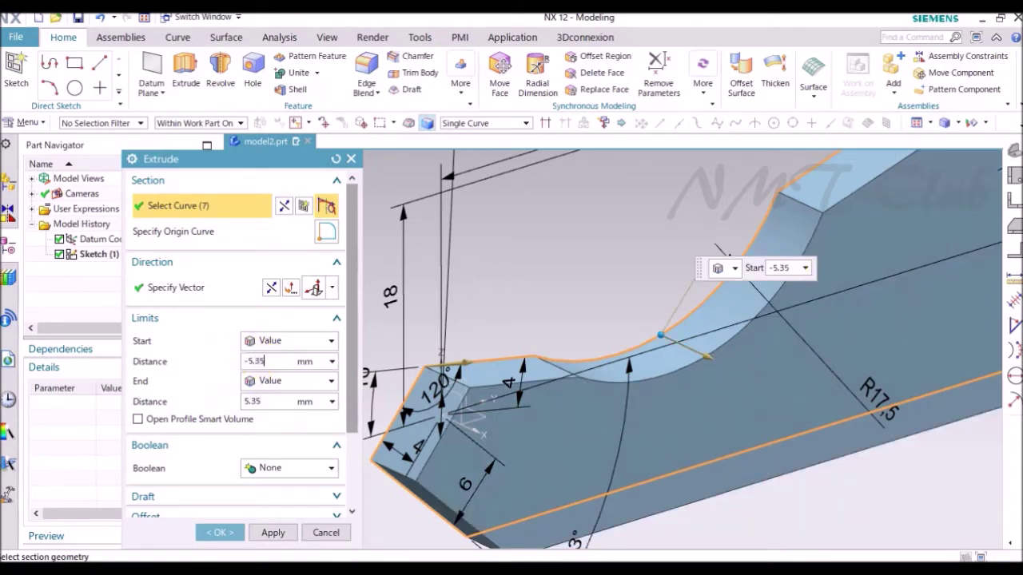
click(223, 364)
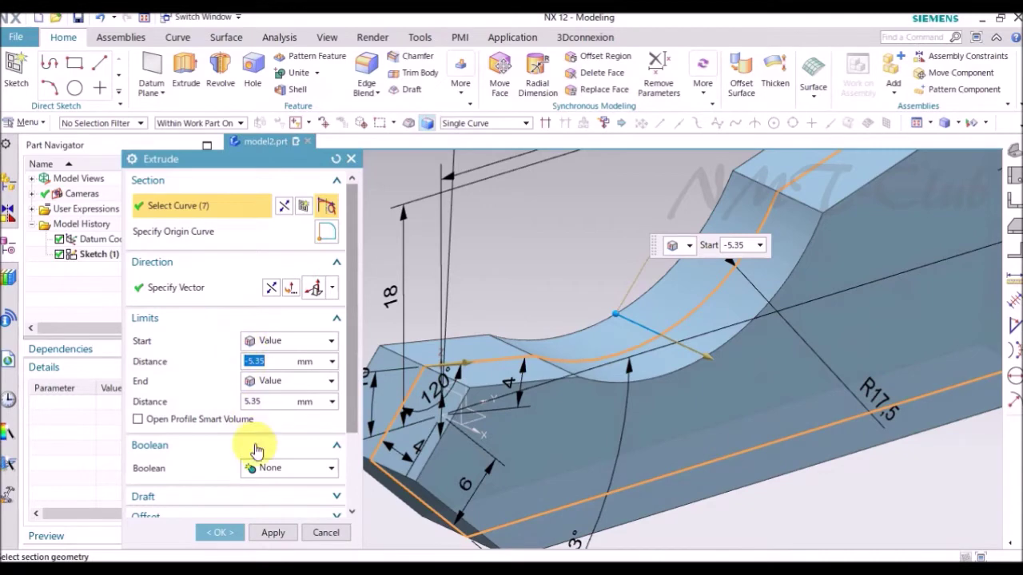
click(221, 533)
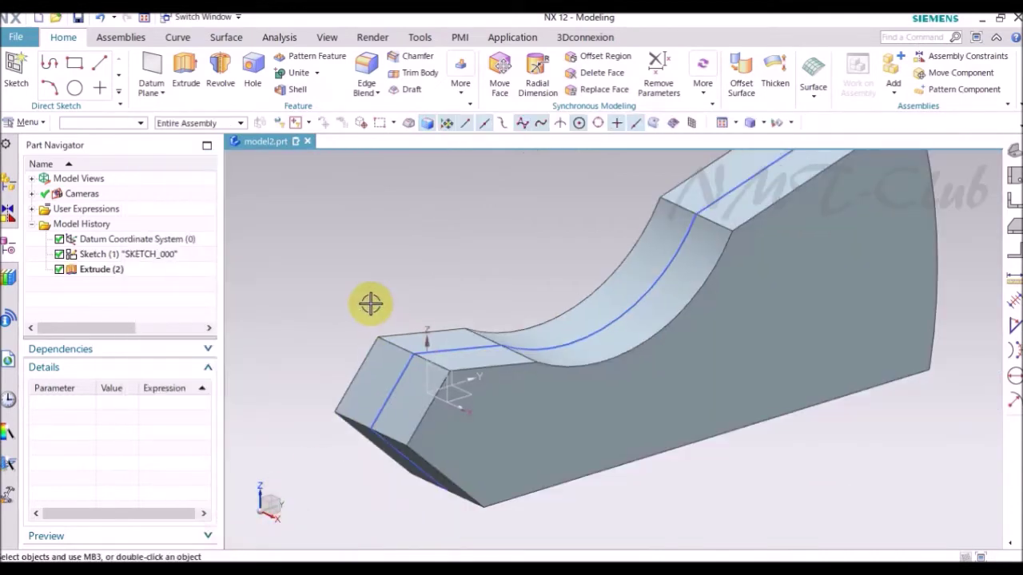
Start a new Extrude with a sketched section on the body's large front side face, using the Z-axis as vertical reference
scroll(370, 303, down, 2)
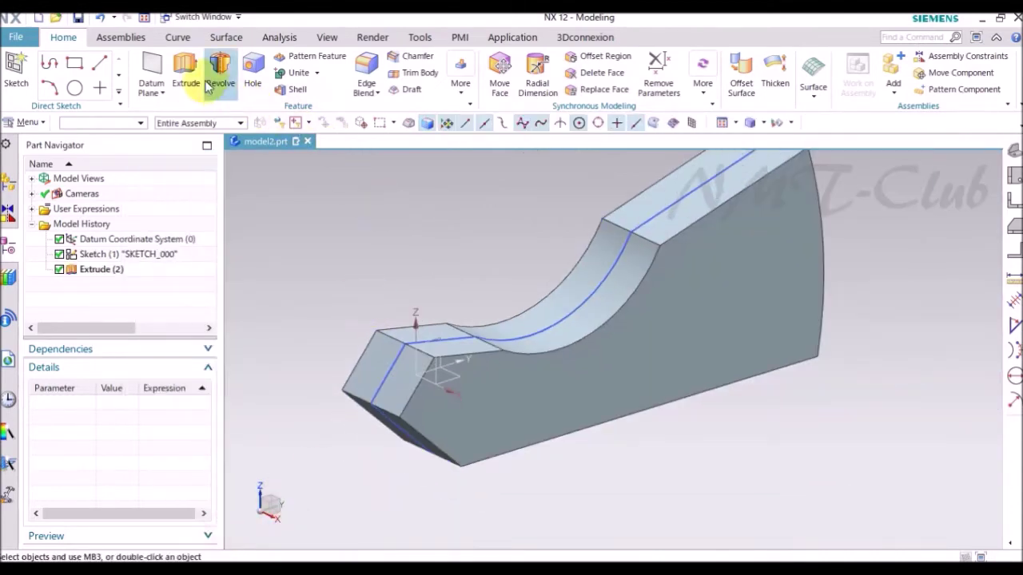
click(185, 73)
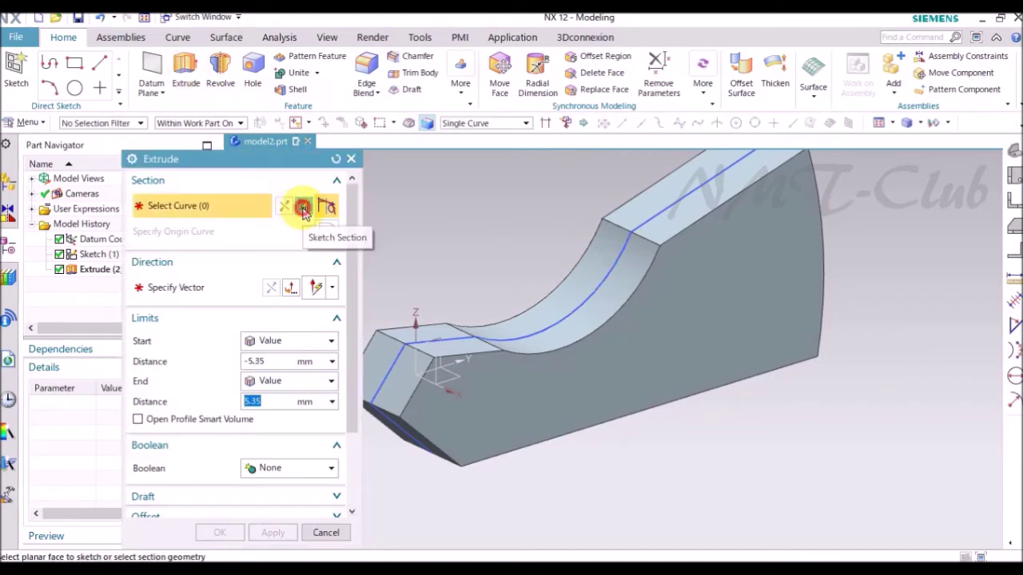
click(303, 208)
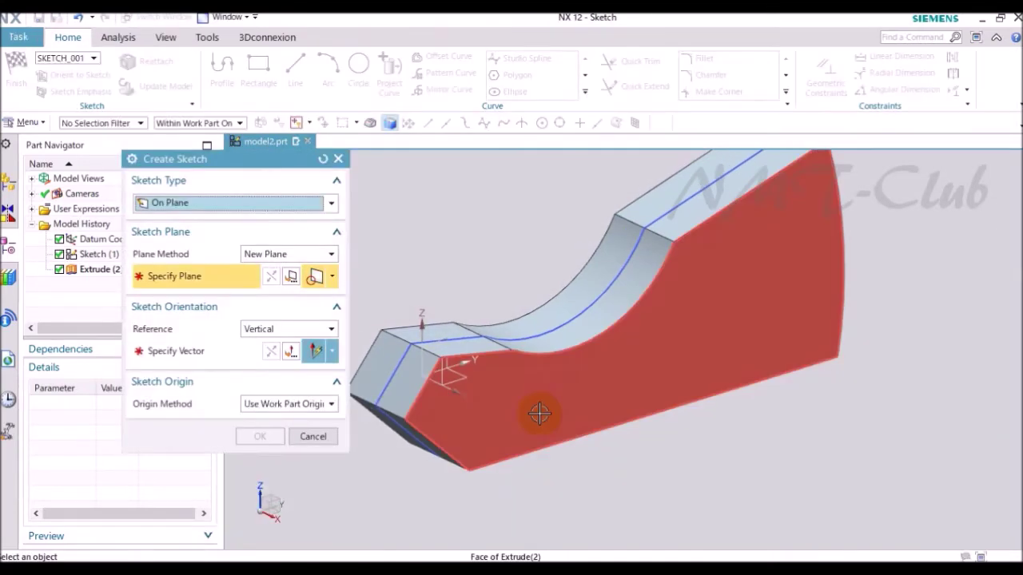
click(539, 413)
click(628, 320)
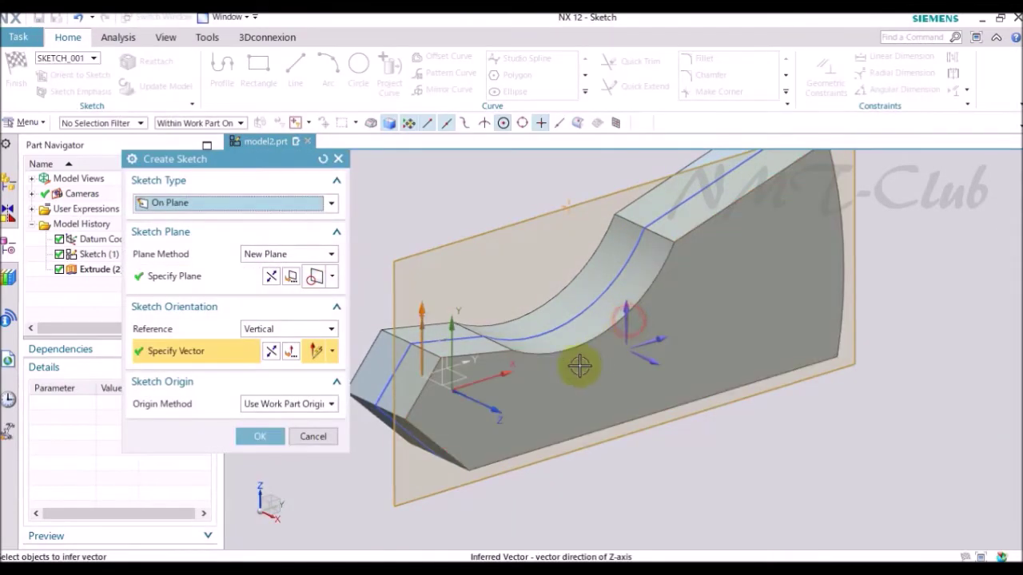
click(262, 437)
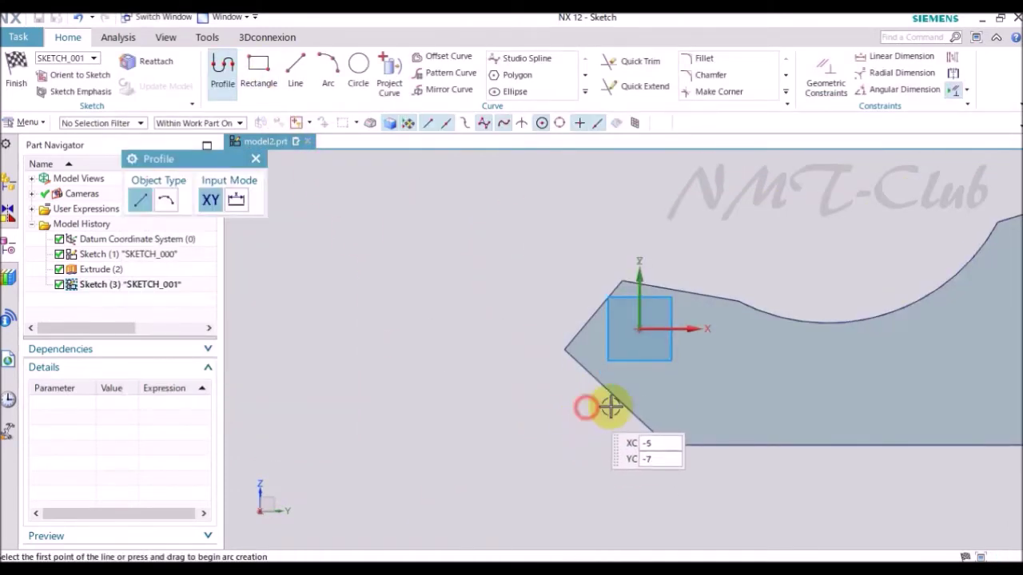
Sketch a closed profile over the lower slanted corner with a horizontal top line, an arc of about 4.5 mm radius and a base line about 16.4 mm long
click(587, 406)
click(718, 405)
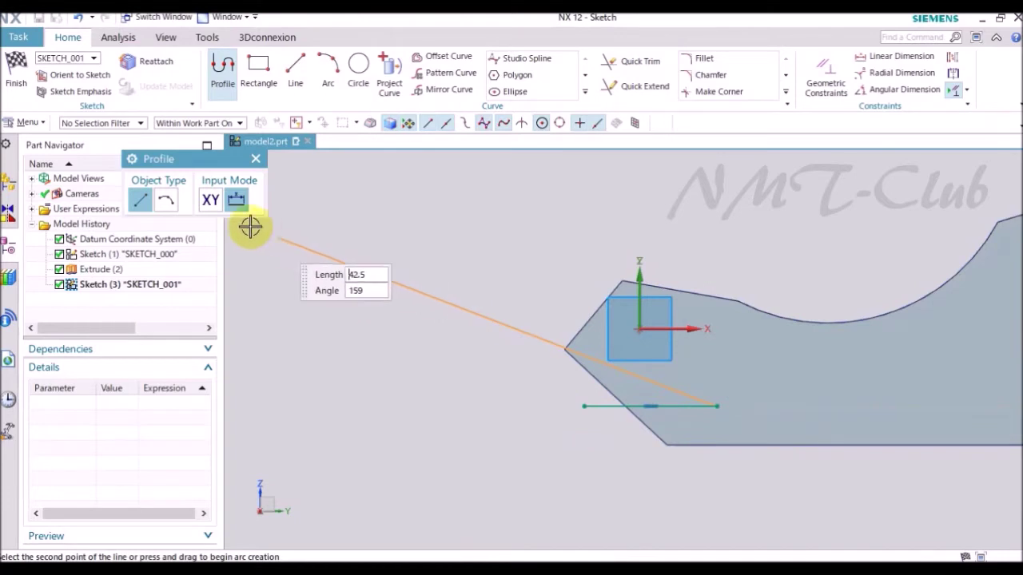
click(164, 199)
scroll(730, 404, up, 4)
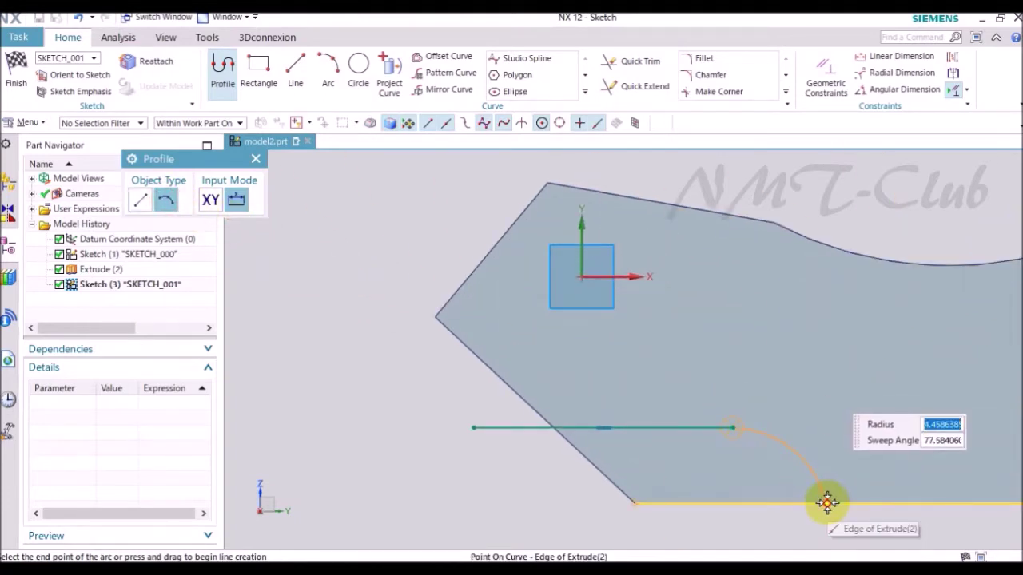
click(826, 502)
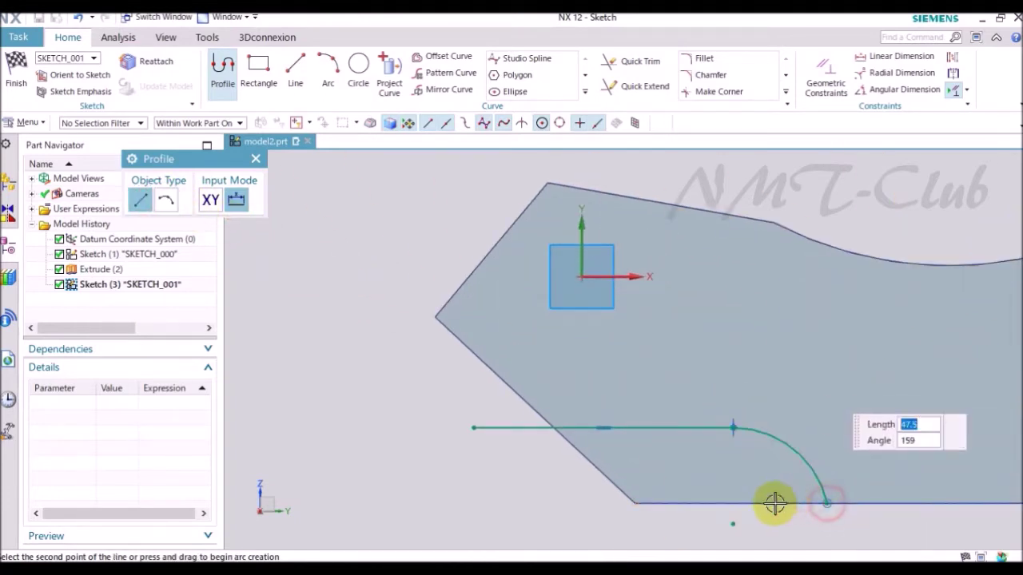
click(473, 504)
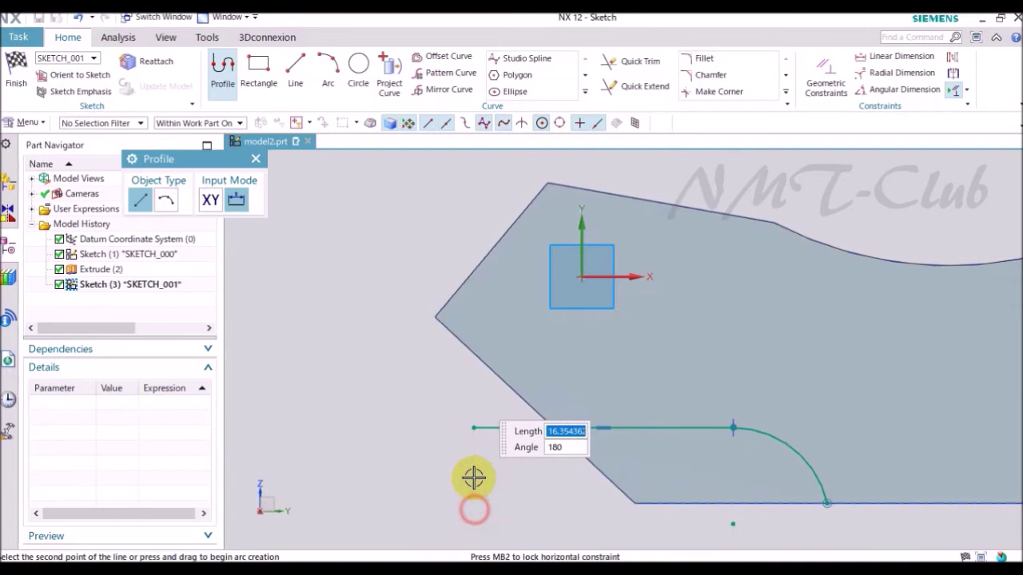
click(424, 433)
key(Escape)
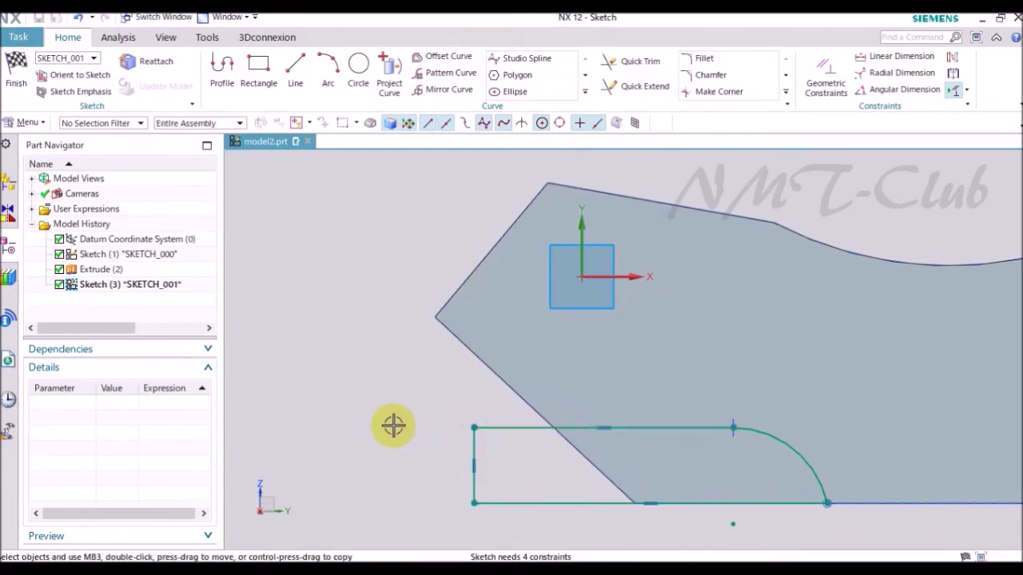
Constrain the start point of the profile's top line onto the body's lower slanted edge with Point on Curve
key(c)
click(172, 214)
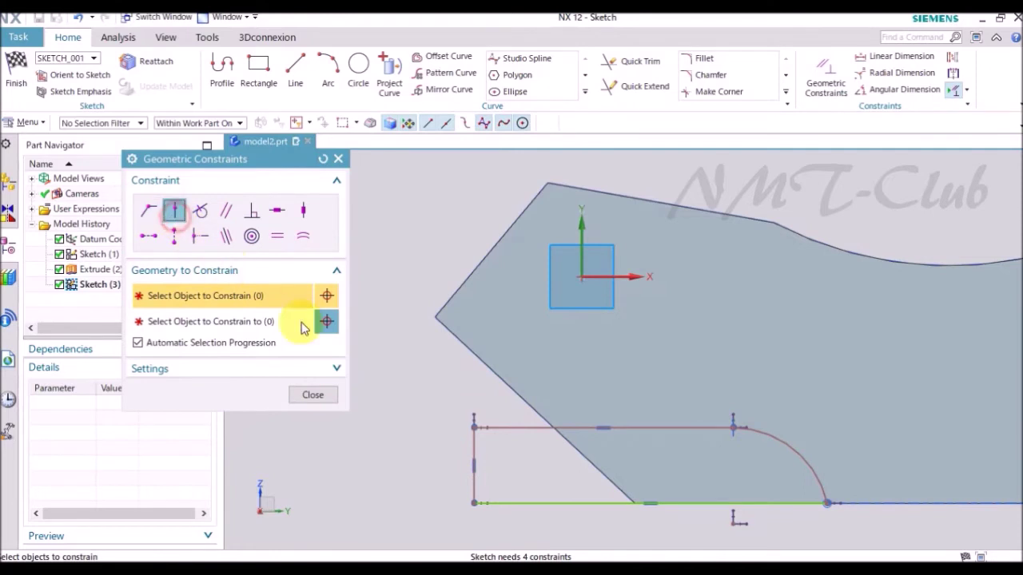
click(473, 425)
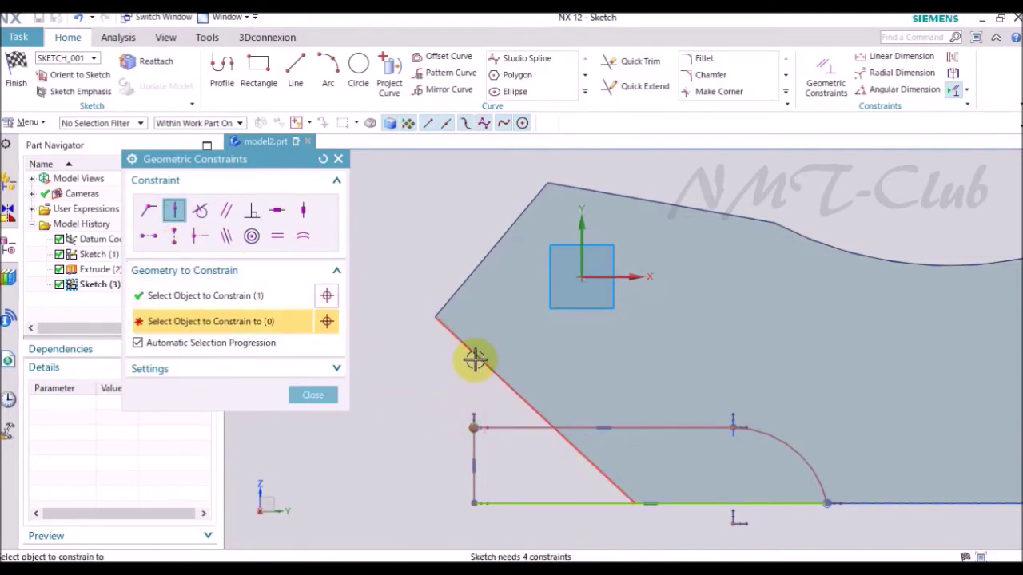
click(474, 359)
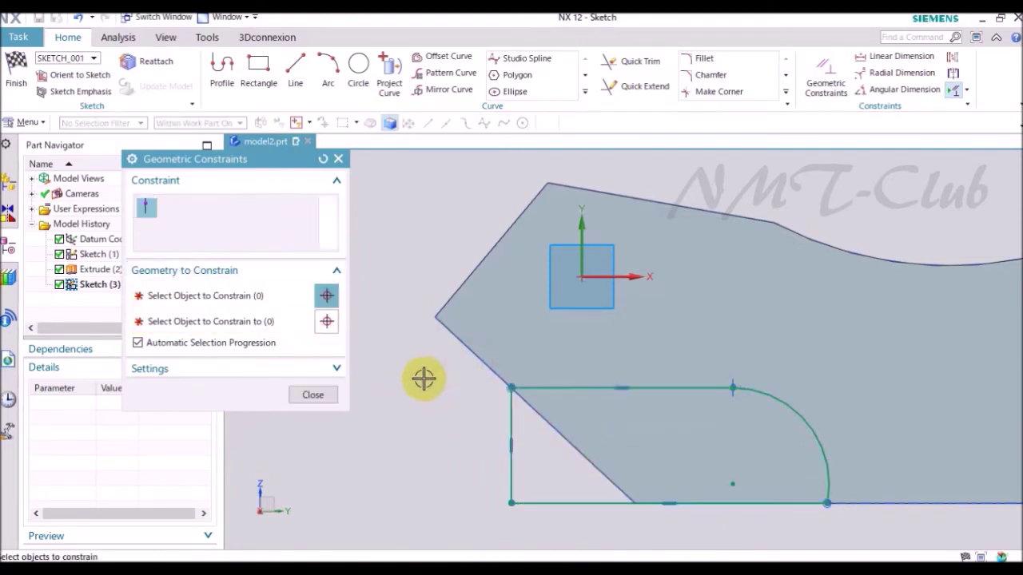
click(313, 395)
Dimension the vertical distance from the profile's top line to the sketch origin as 7.5
key(d)
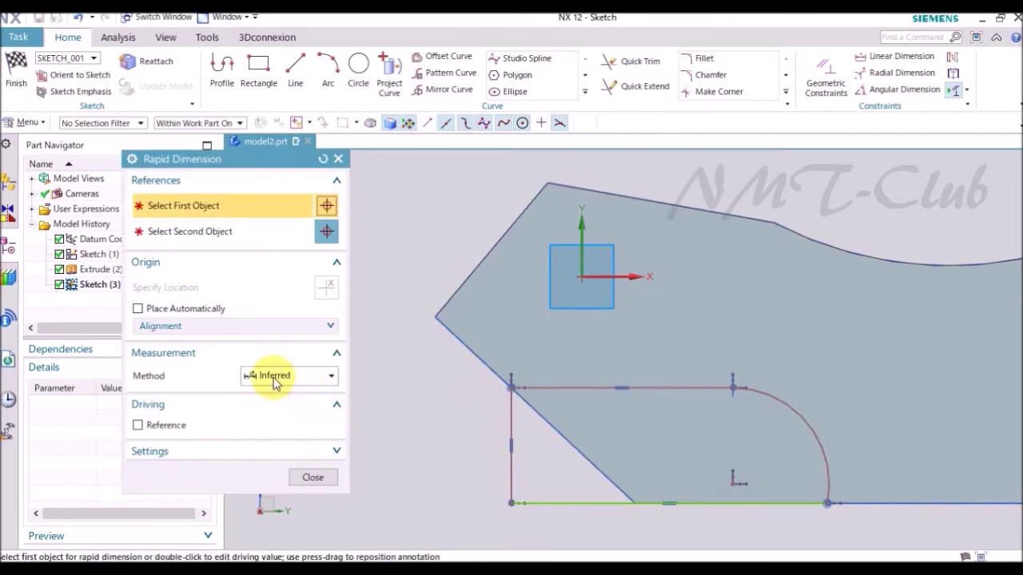
click(275, 377)
click(272, 423)
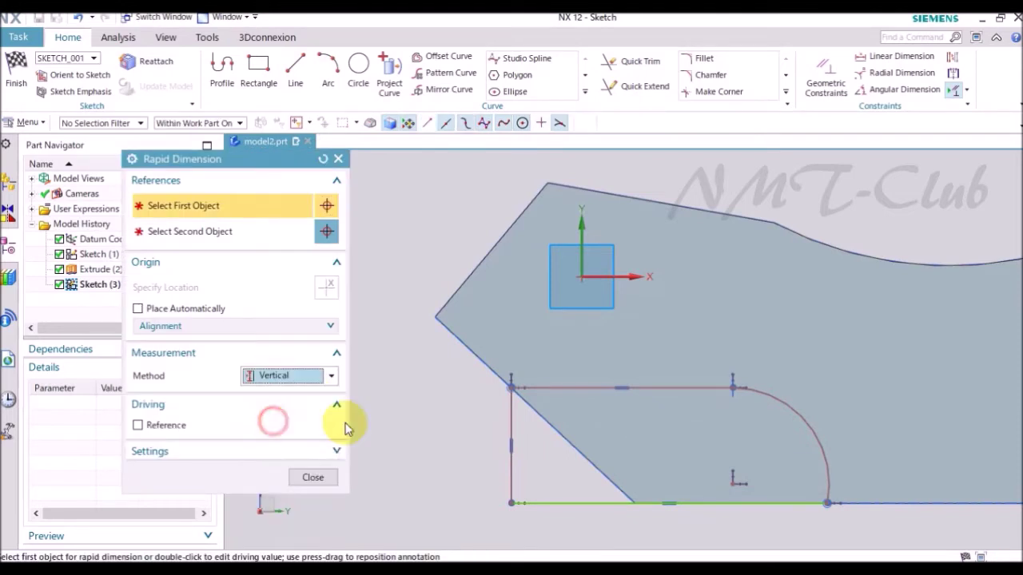
click(552, 389)
click(580, 278)
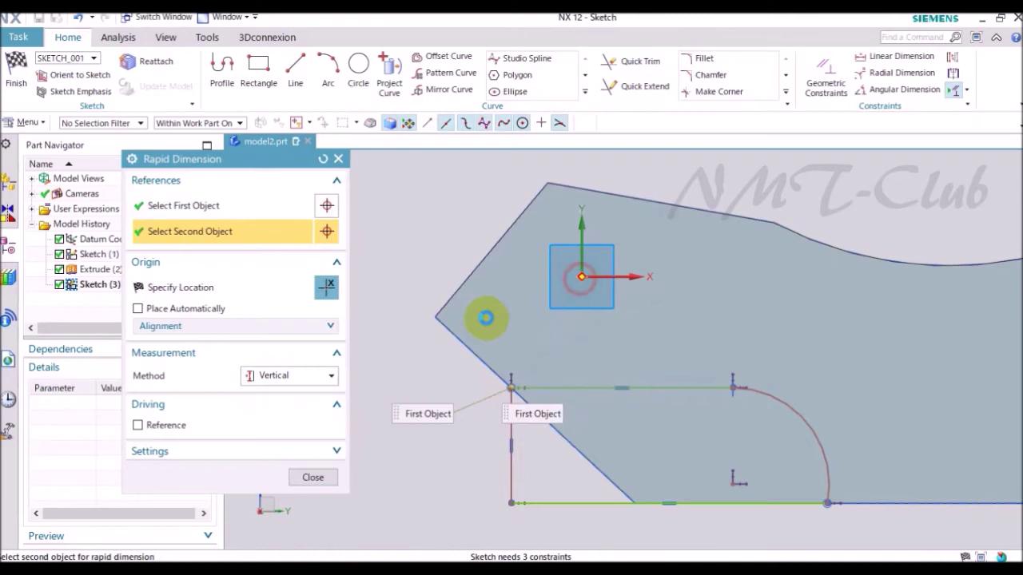
click(390, 337)
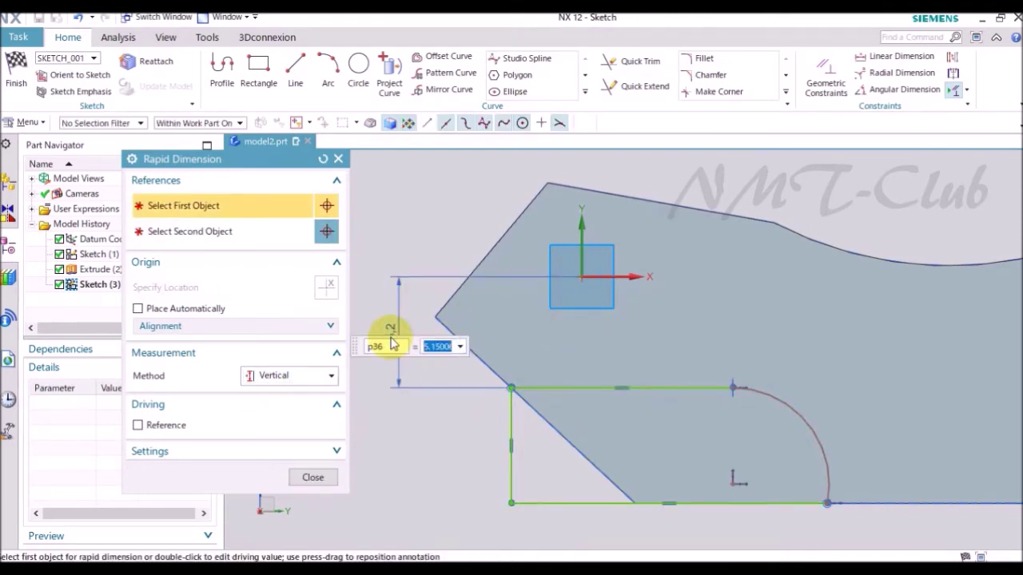
text(7.5)
key(Return)
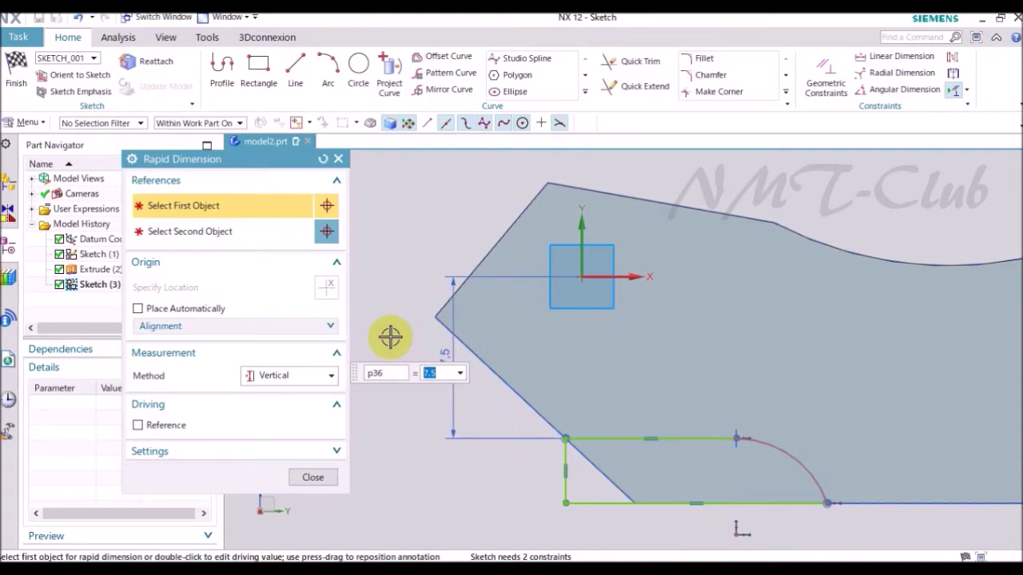
Dimension the horizontal distance from the sketch origin to the arc's lower end point as 11
click(297, 381)
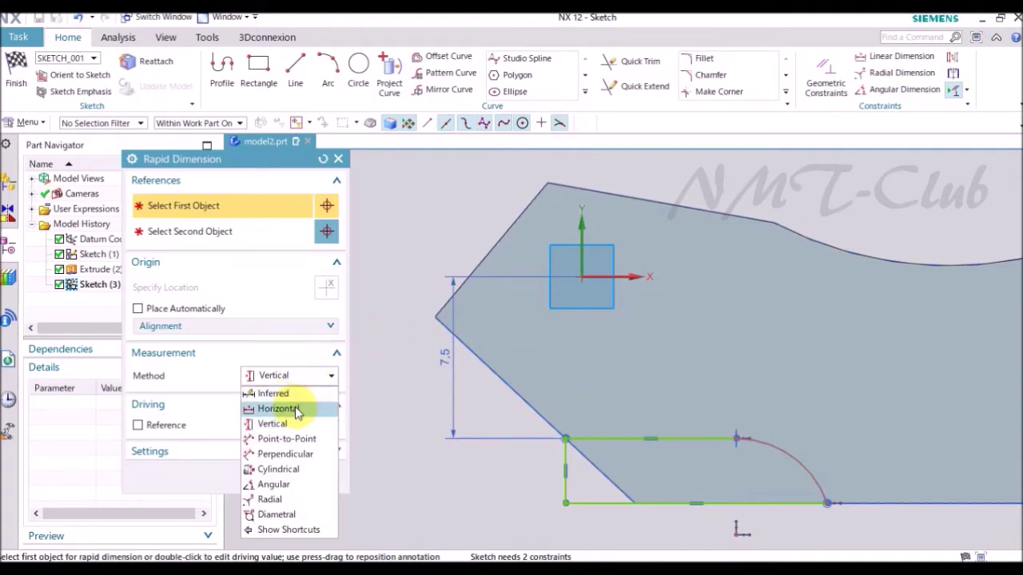
click(296, 410)
scroll(444, 304, down, 3)
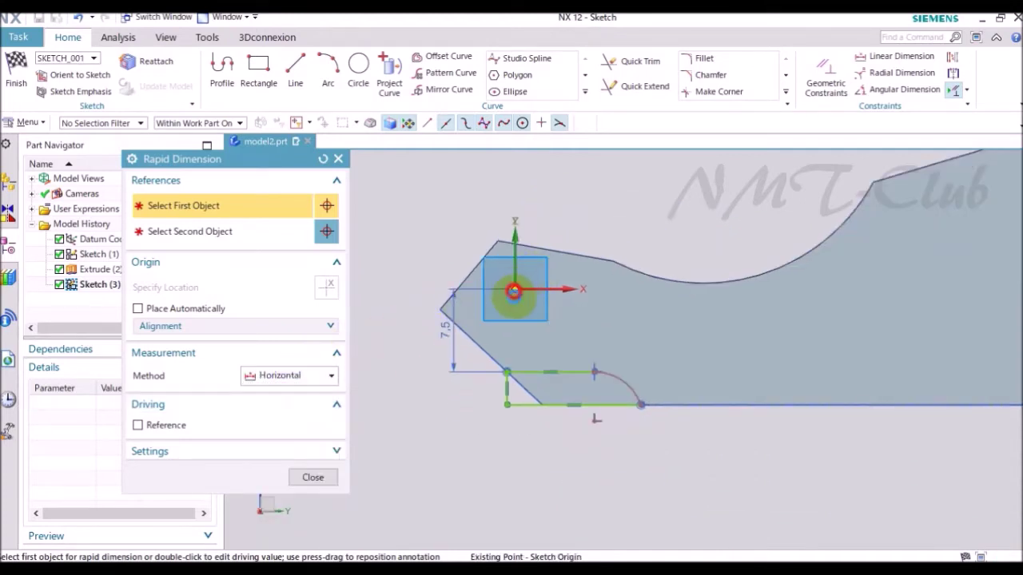
click(513, 291)
click(640, 408)
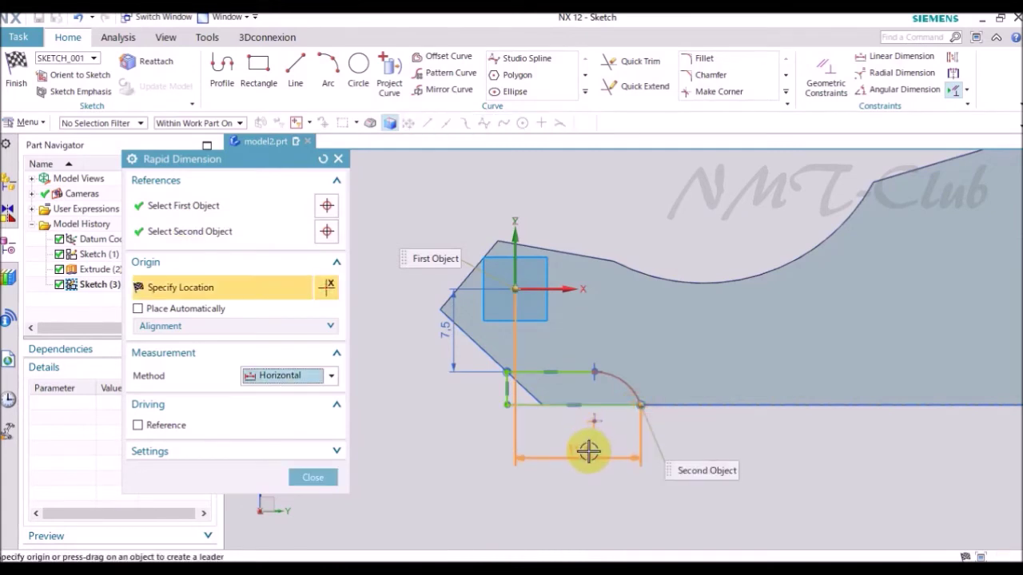
click(619, 450)
text(1)
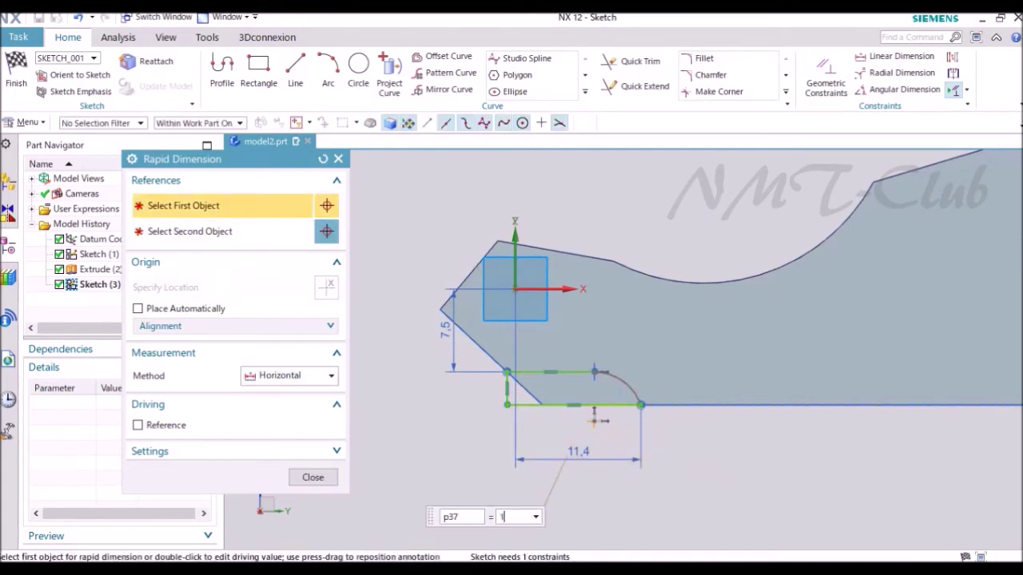
text(1)
key(Return)
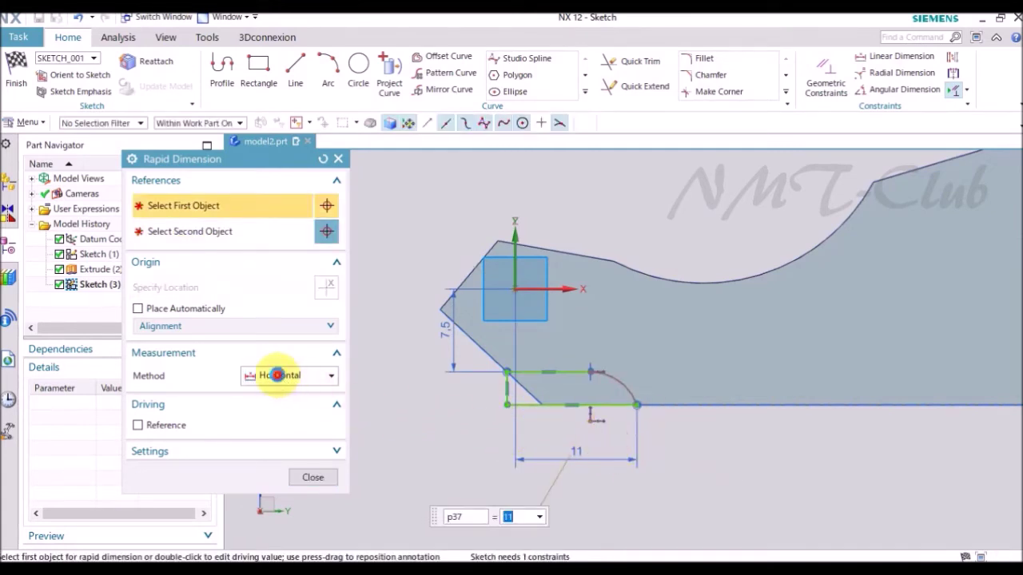
Add a radial dimension to the profile's arc and set its radius to 11
click(277, 375)
click(279, 495)
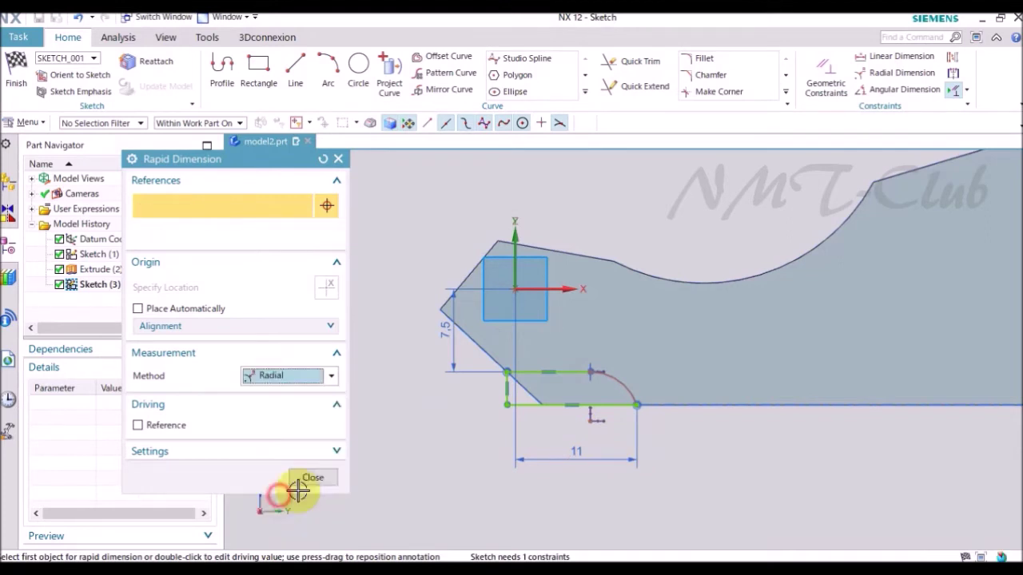
scroll(575, 411, up, 5)
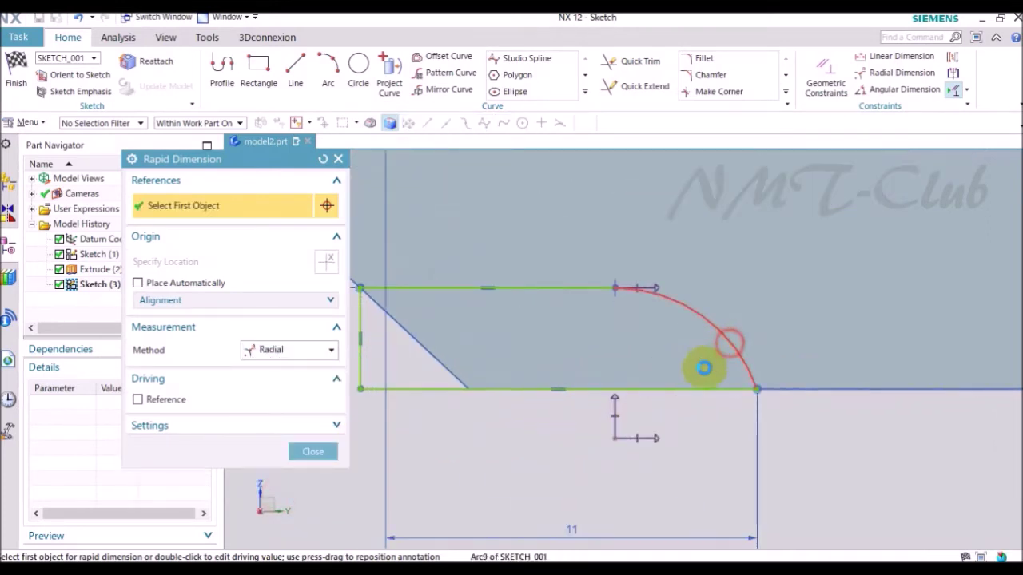
click(703, 367)
click(727, 448)
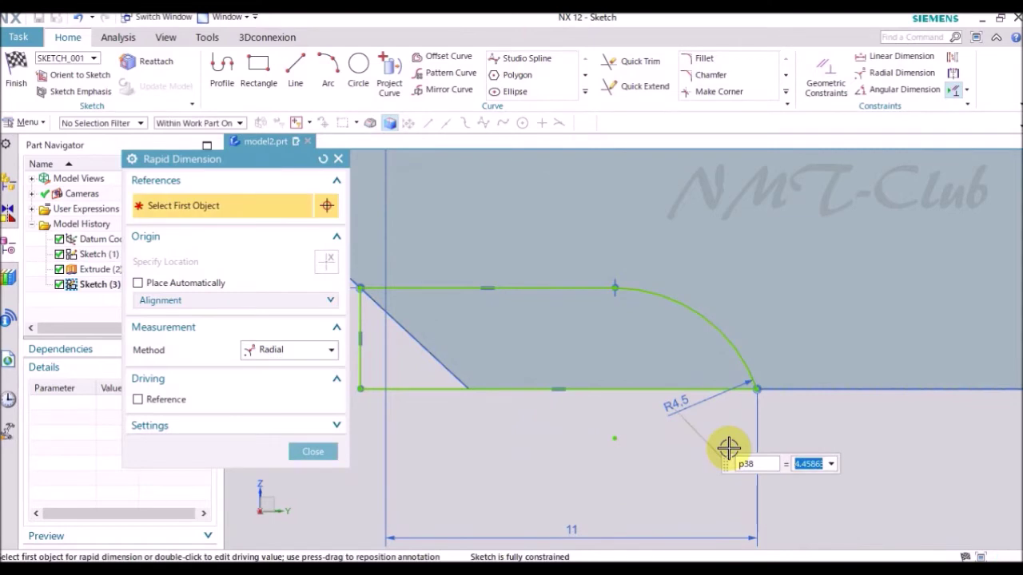
text(11)
key(Return)
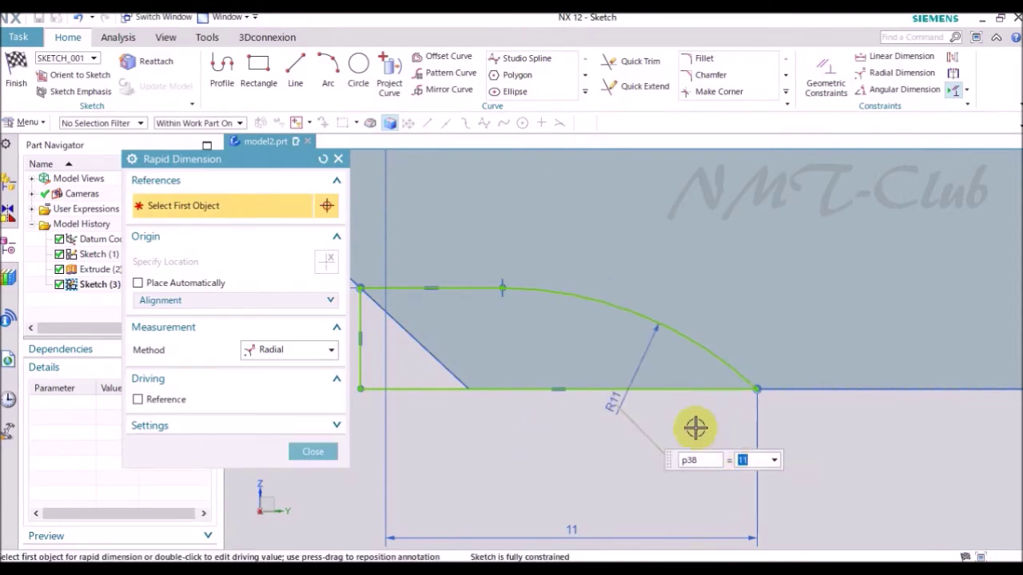
scroll(696, 427, down, 4)
click(312, 452)
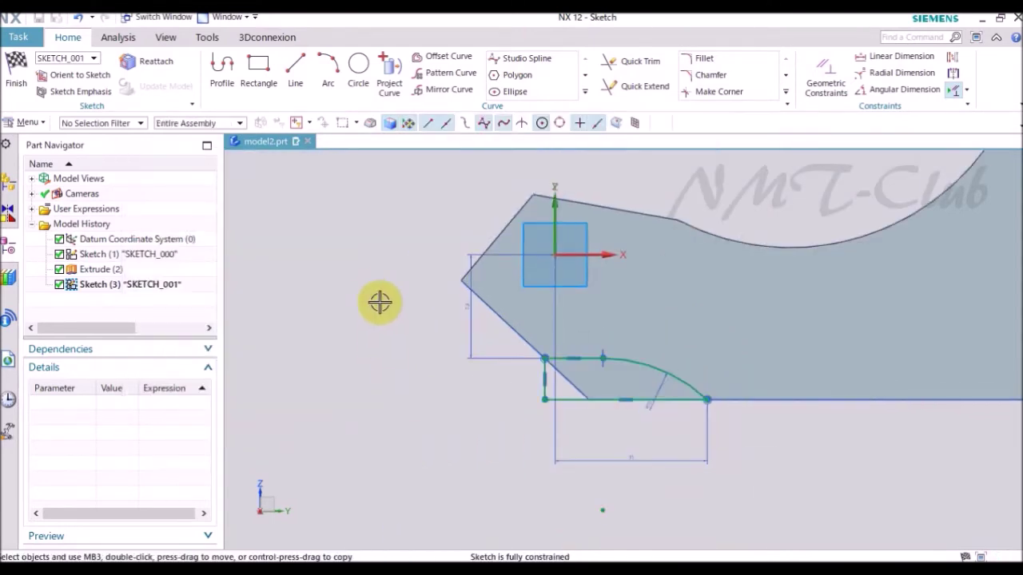
Finish the sketch, set the extrusion's start distance to 0 mm and reverse its direction into the body
right_click(379, 291)
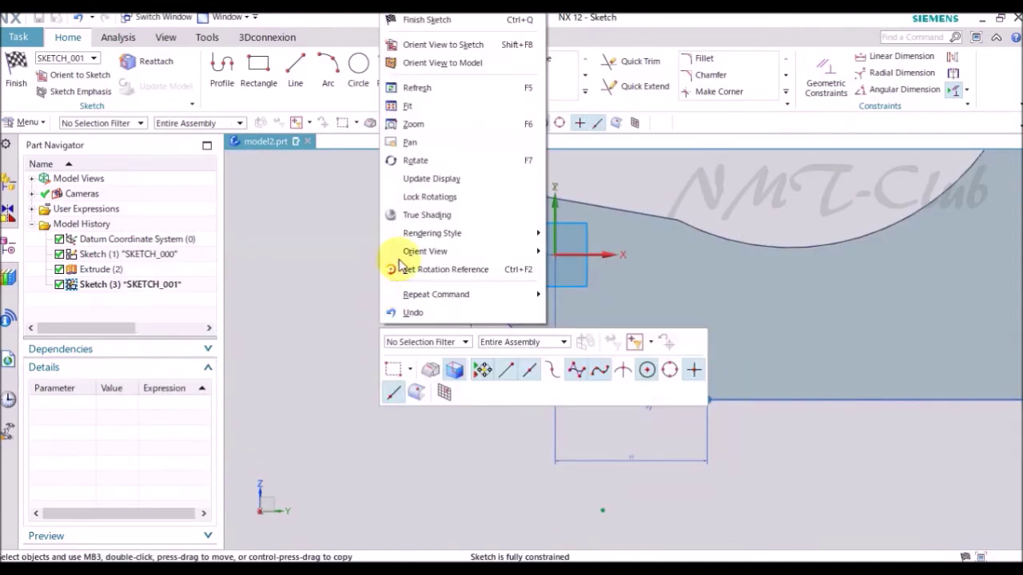
click(432, 22)
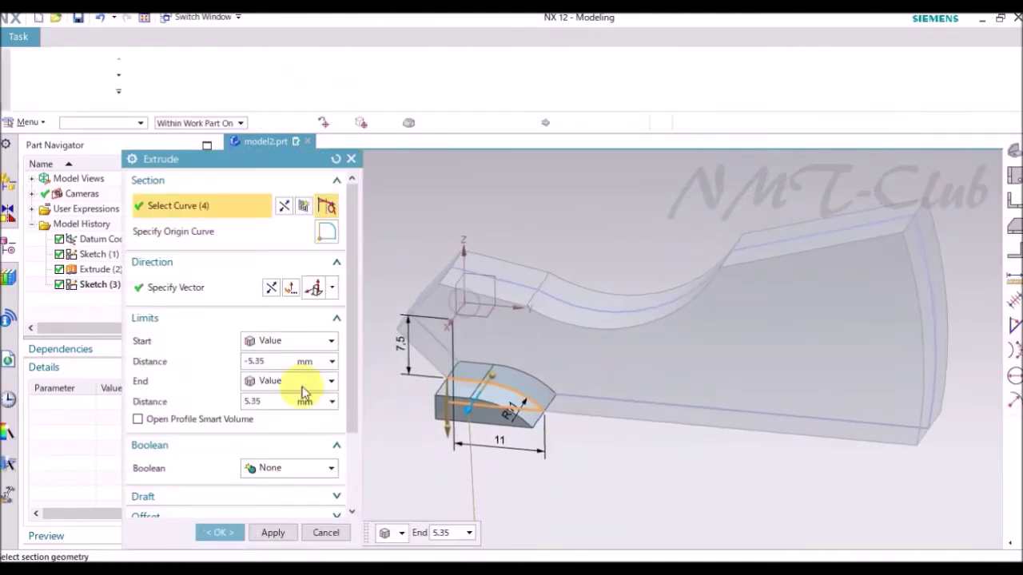
click(263, 360)
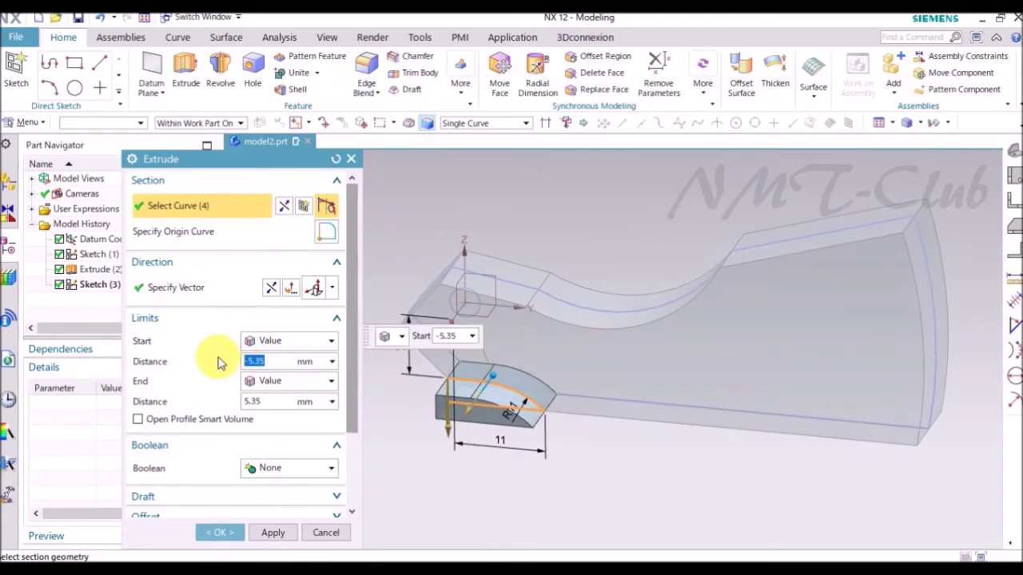
text(0)
key(Return)
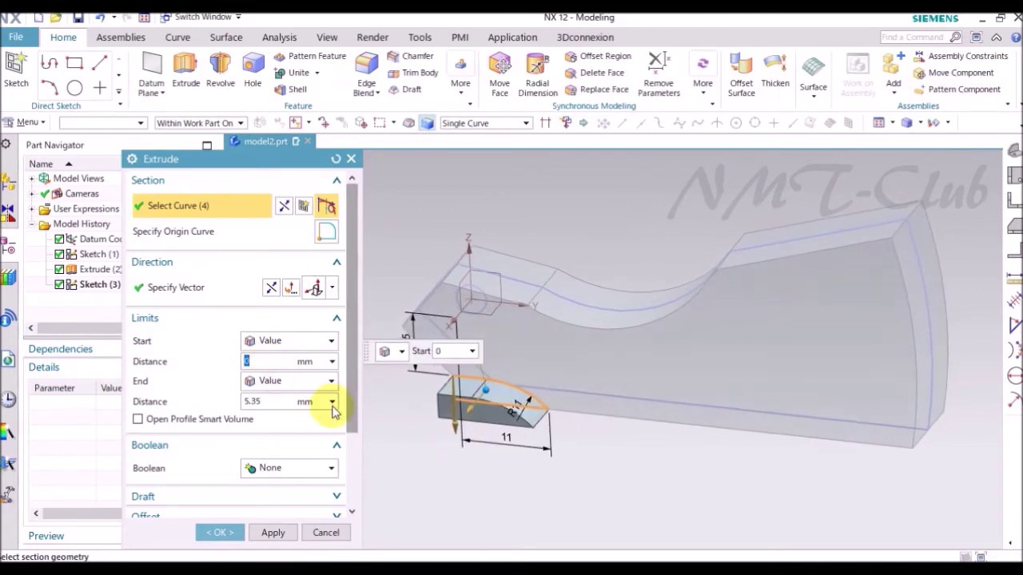
click(272, 289)
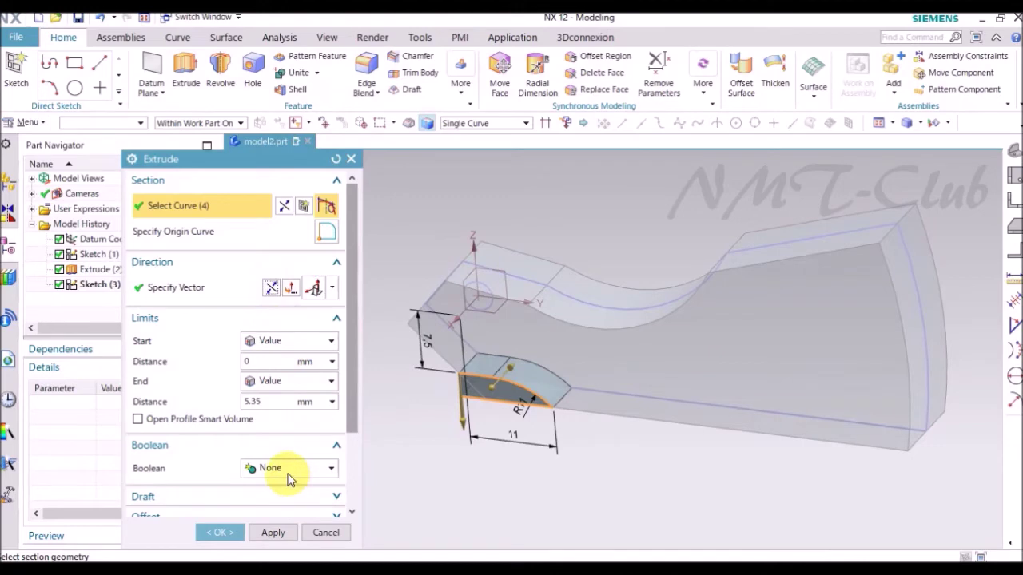
Subtract the extrusion from the body, with its end limit Until Extended at the opposite large side face
click(289, 479)
click(274, 516)
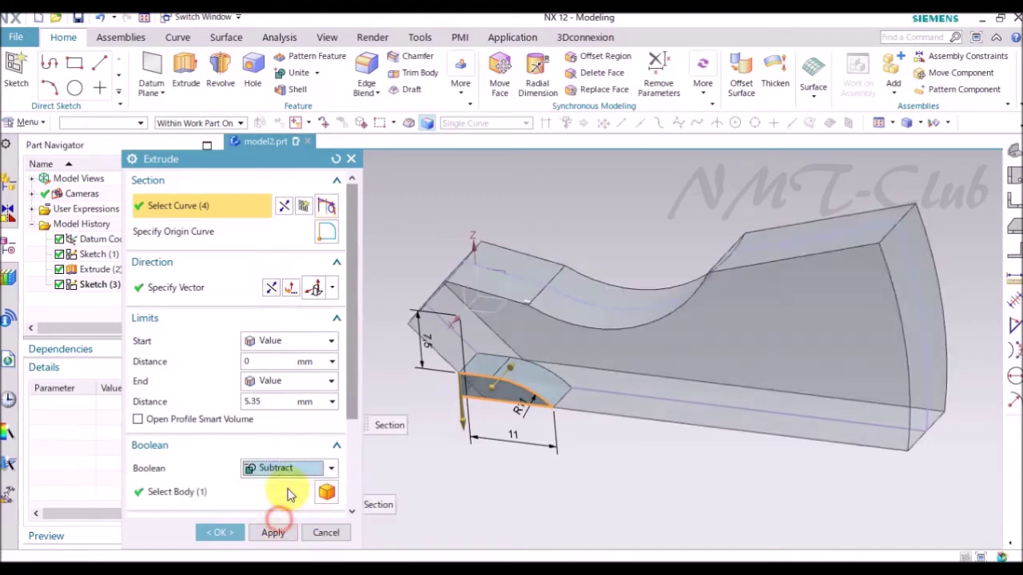
click(292, 383)
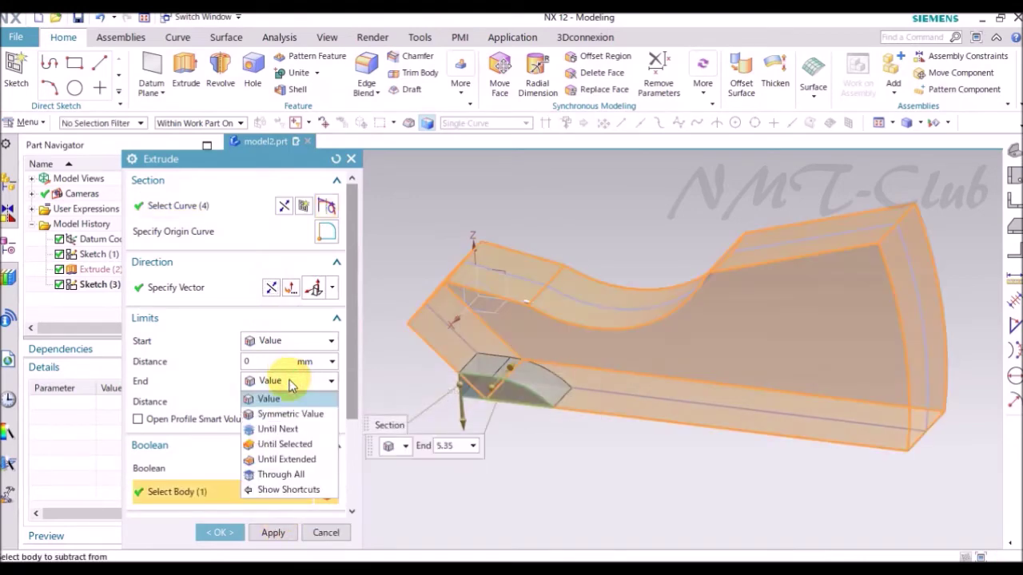
click(285, 461)
middle_drag(495, 447, 635, 358)
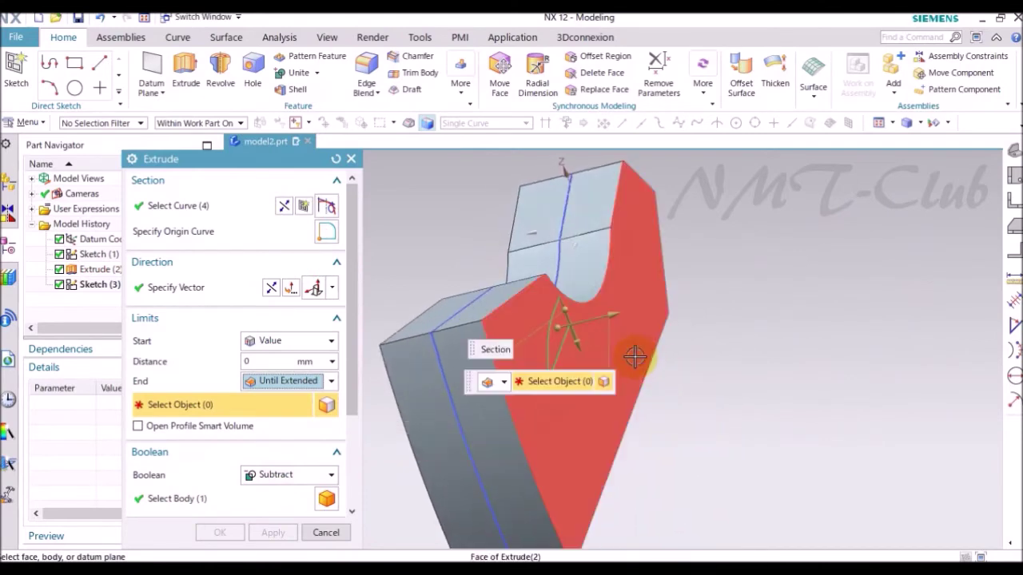
click(635, 358)
middle_drag(660, 400, 343, 503)
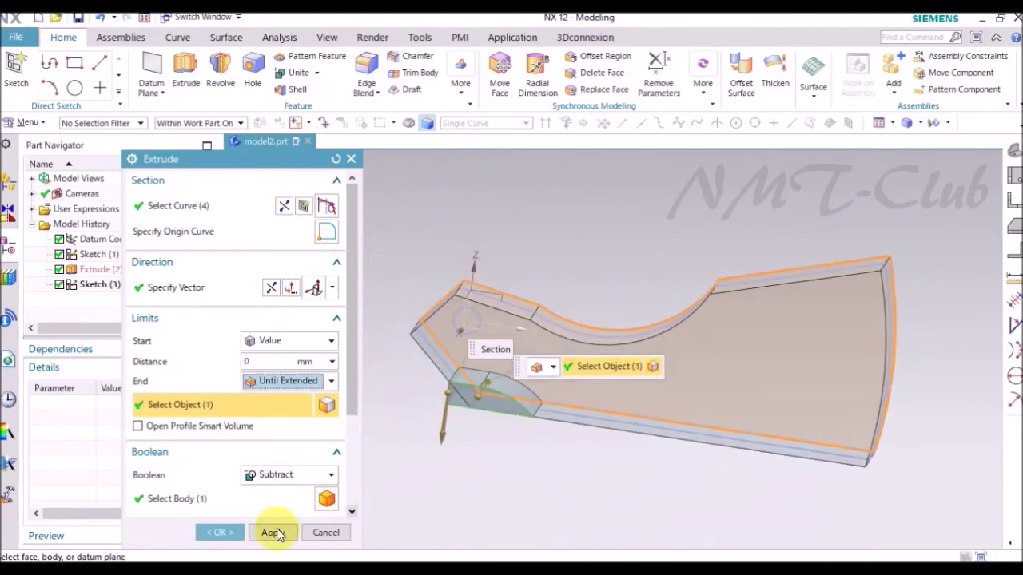
click(221, 532)
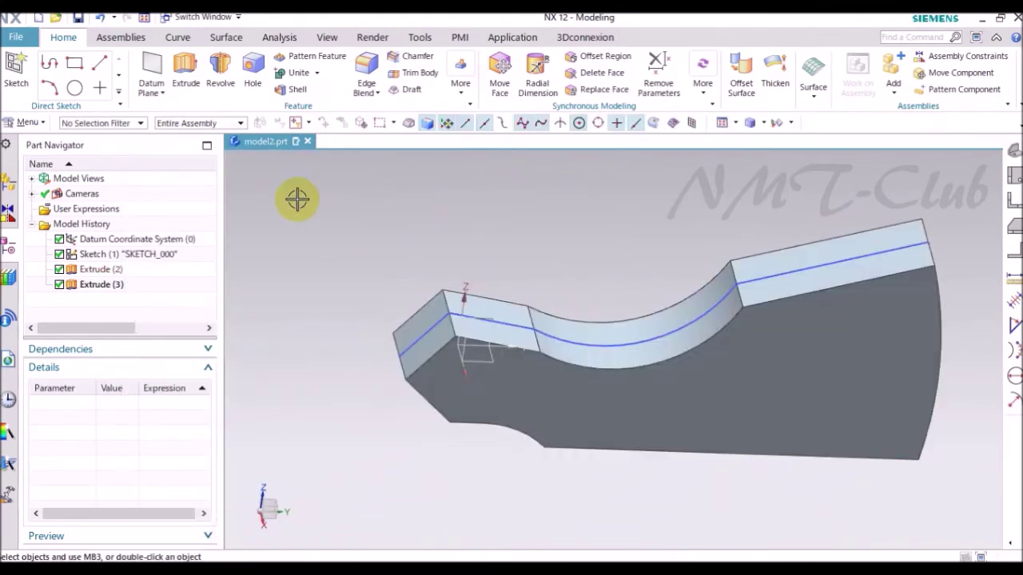
Start a new Extrude with a sketched section on the body's central YZ plane, using the Z-axis as vertical reference
click(186, 70)
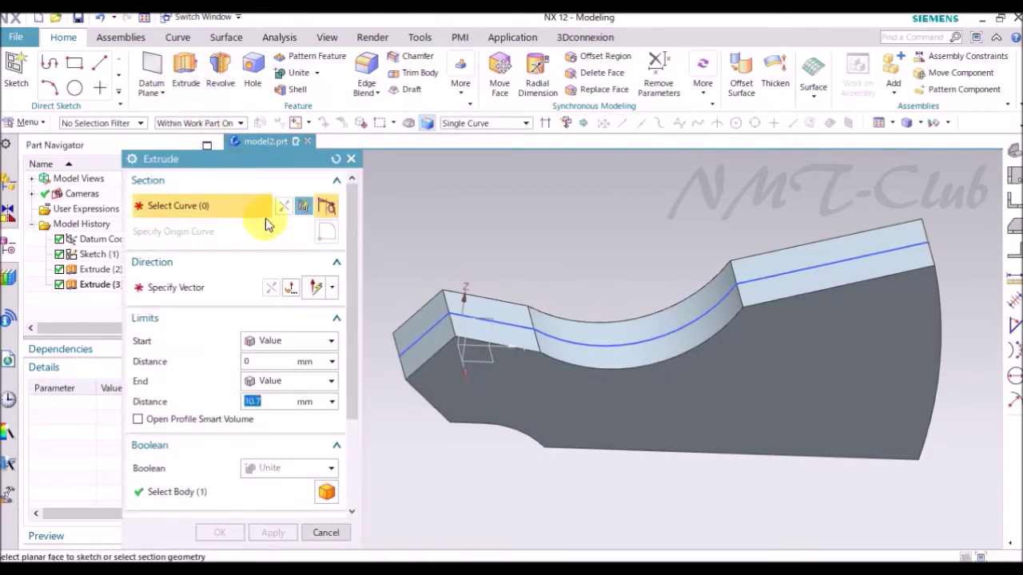
click(328, 207)
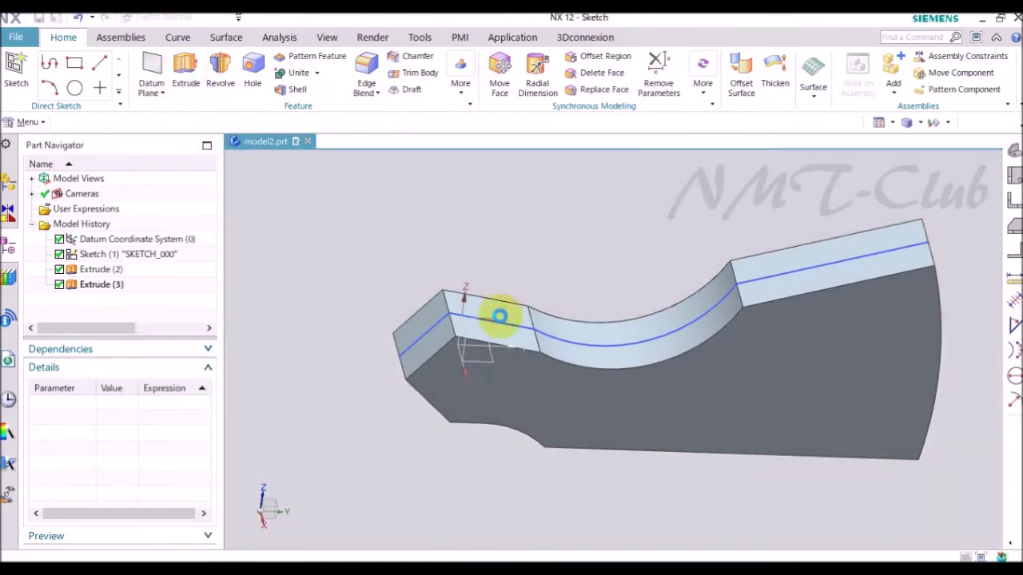
click(499, 317)
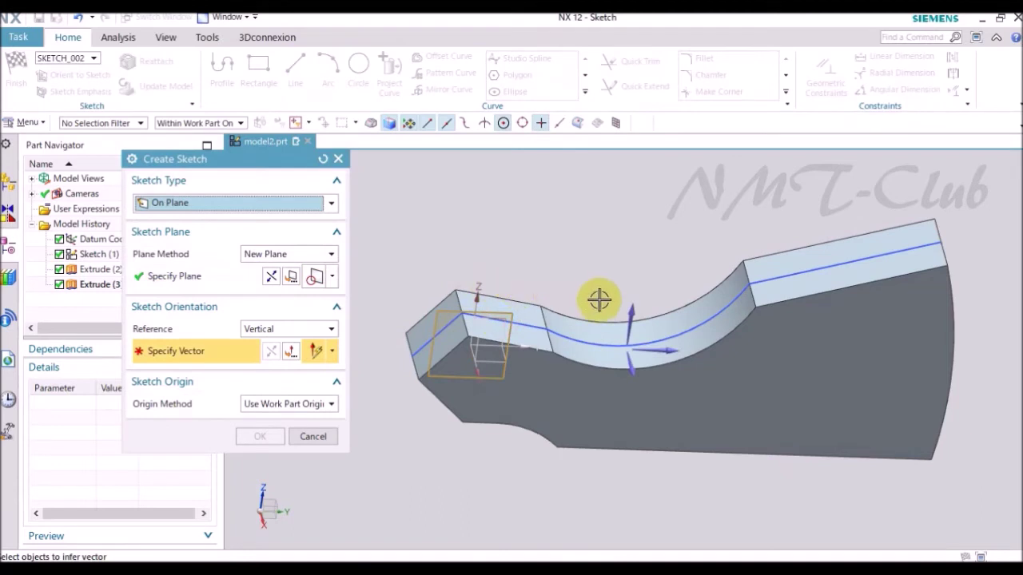
click(624, 314)
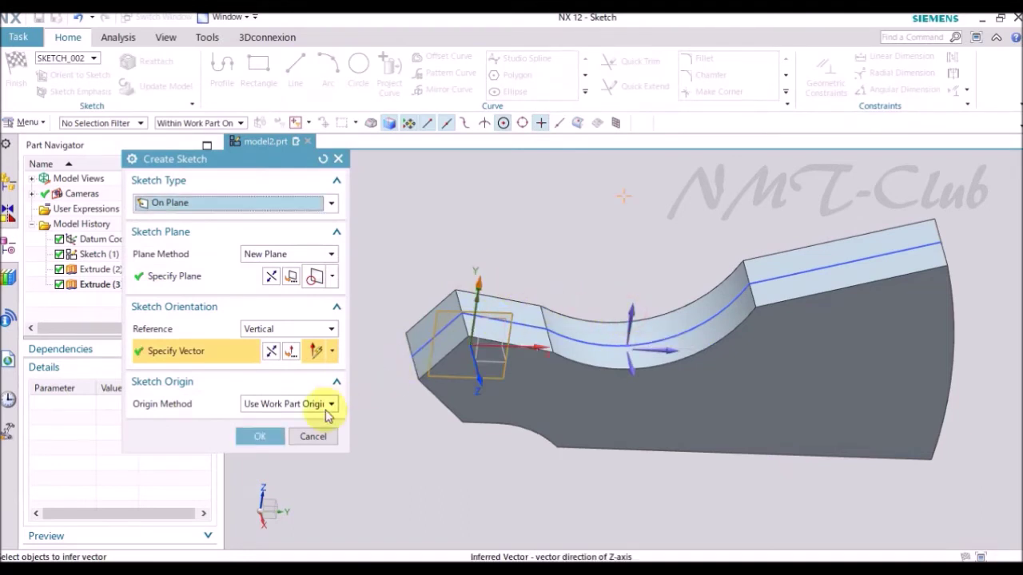
click(260, 437)
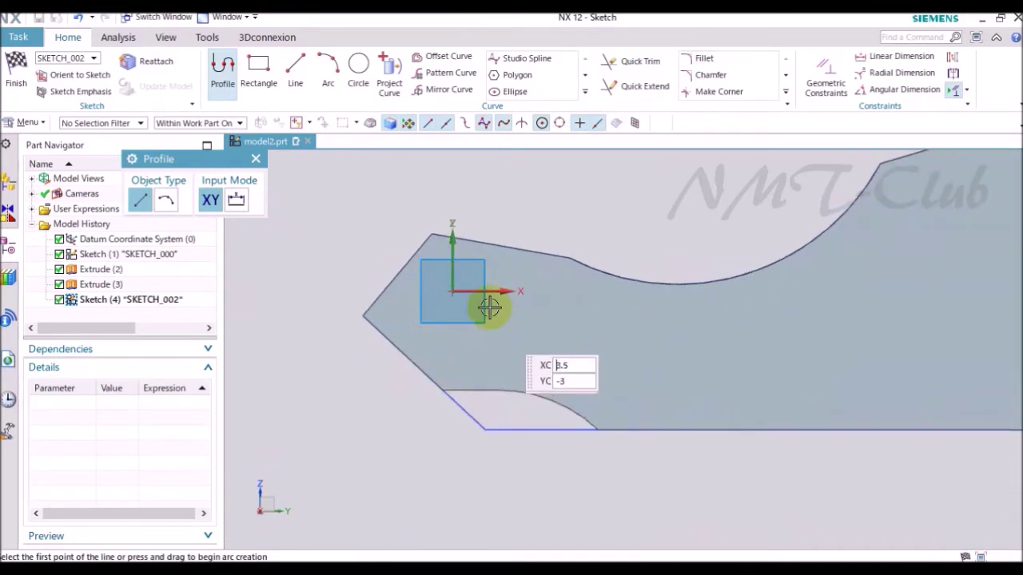
Sketch a two-corner rectangle around the body's pointed end, with its lower side crossing the curved corner cutout
click(258, 69)
click(327, 195)
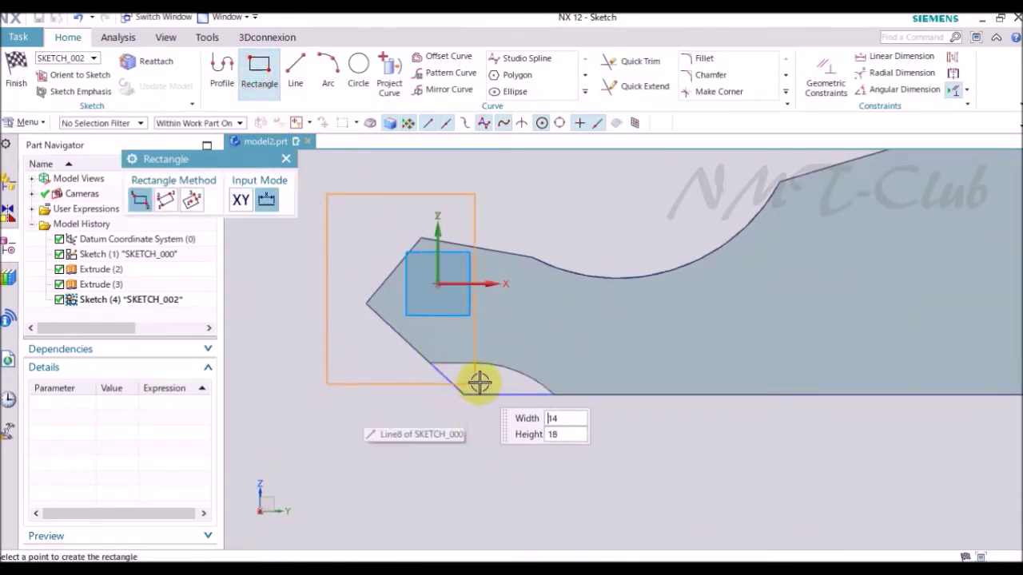
click(507, 377)
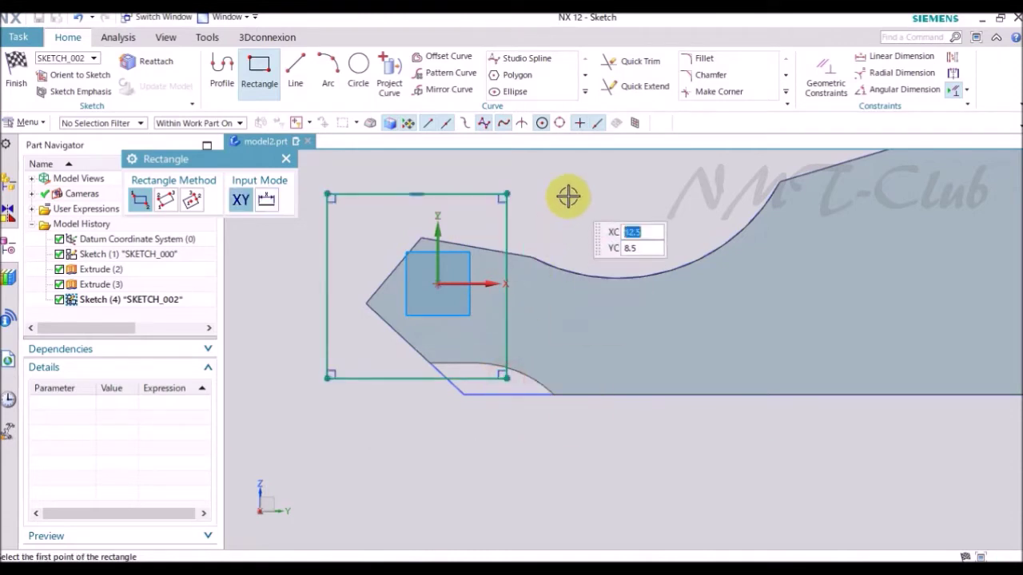
key(Escape)
Dimension the horizontal distance from the sketch origin to the rectangle's vertical line inside the body as 8.5
key(d)
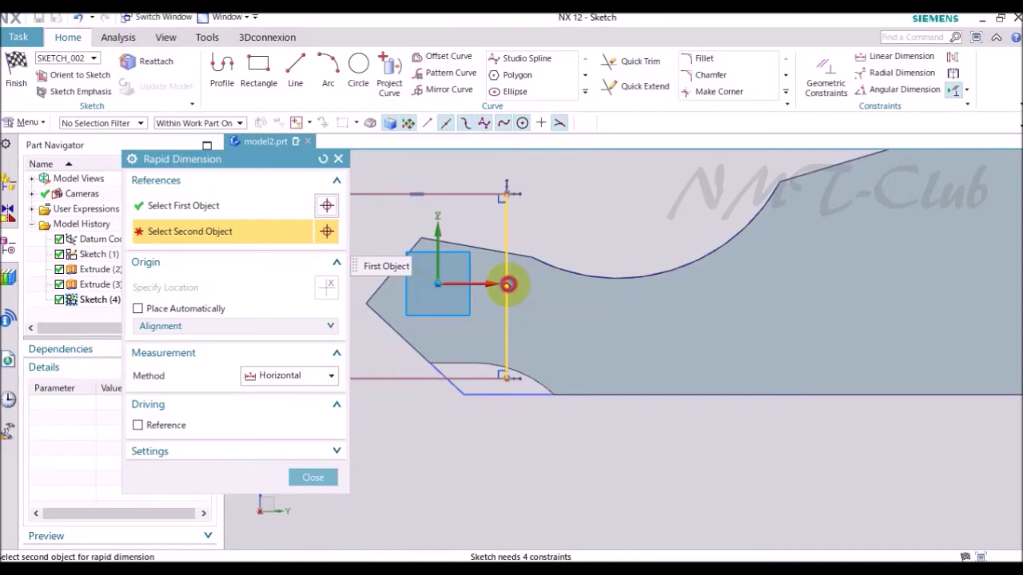
click(508, 284)
click(473, 321)
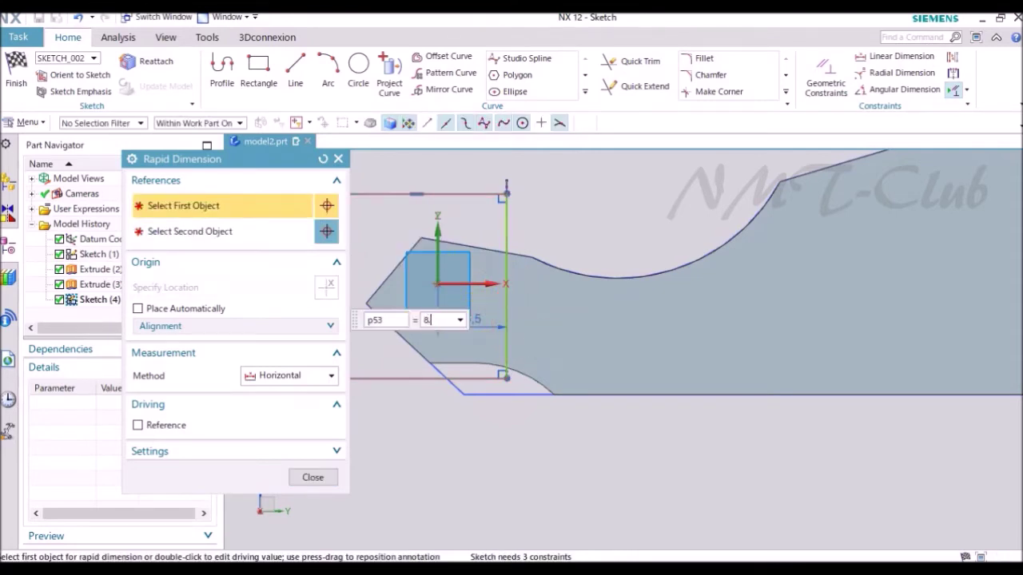
key(Return)
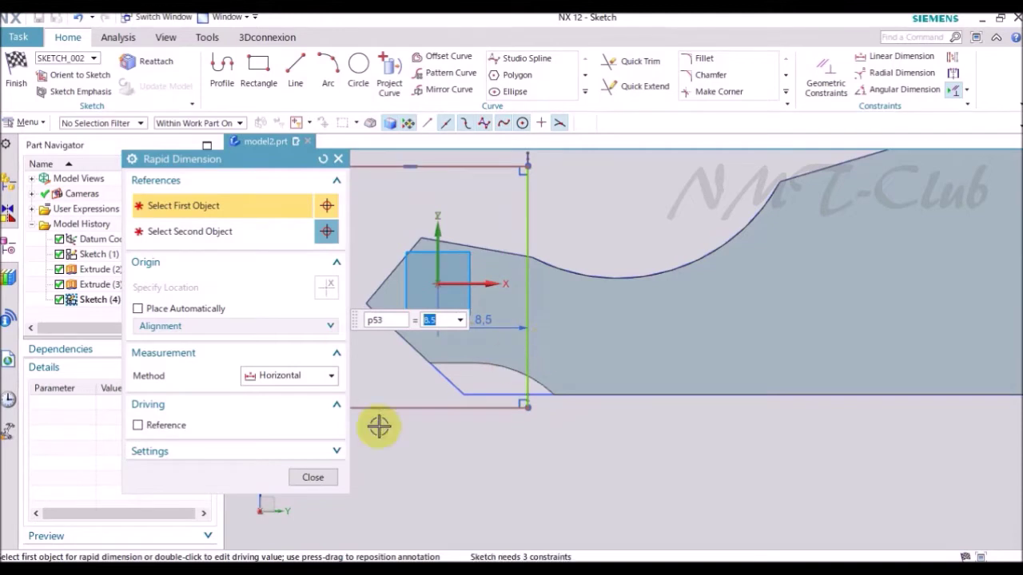
click(308, 478)
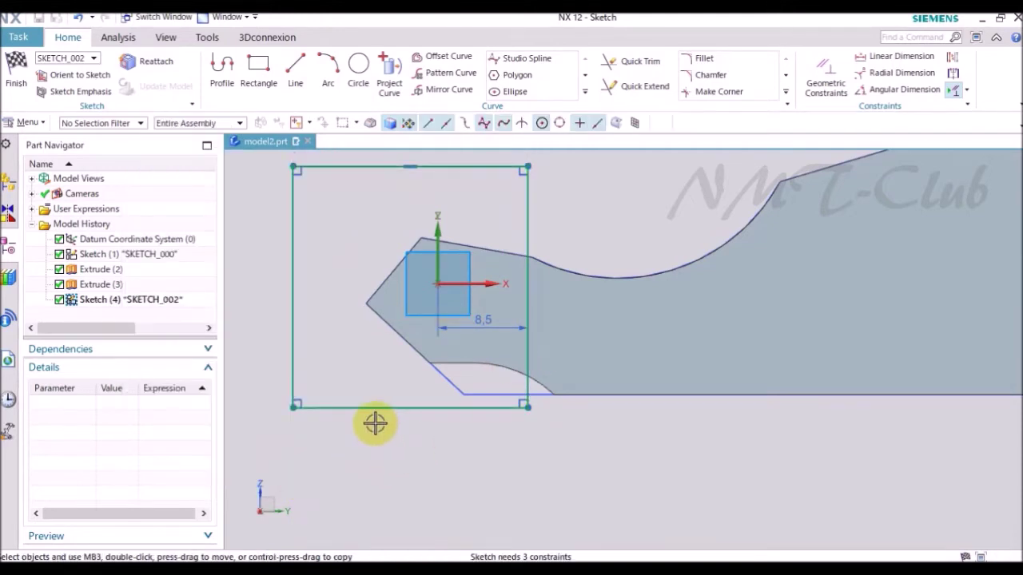
Constrain the rectangle's lower line Collinear with the horizontal edge of the corner cutout
key(c)
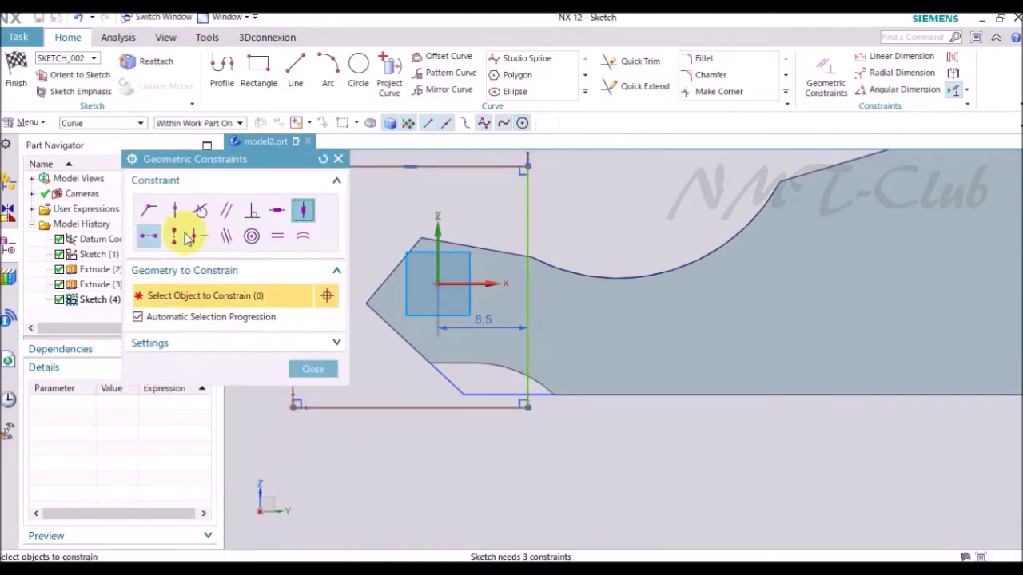
click(226, 236)
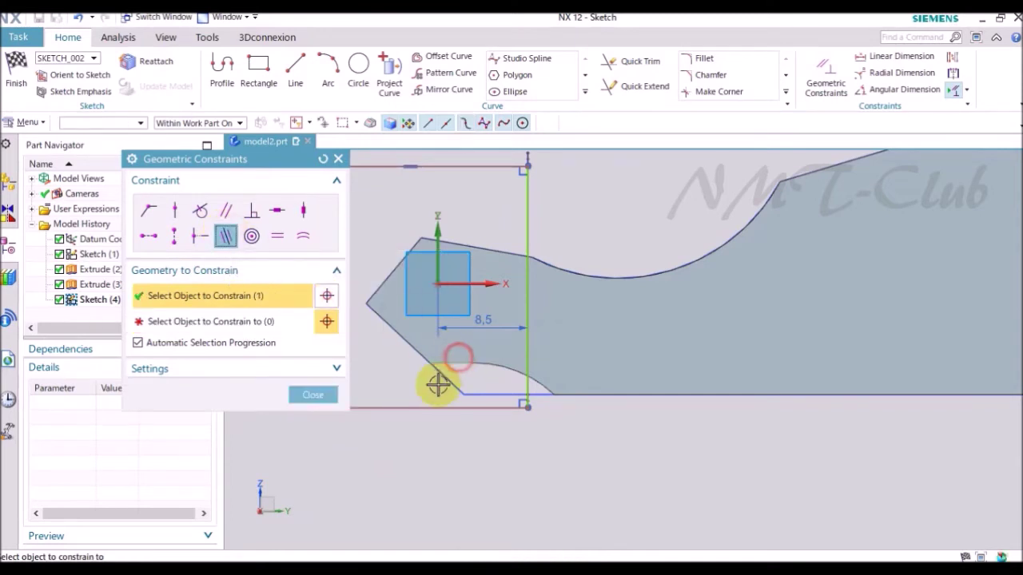
click(423, 405)
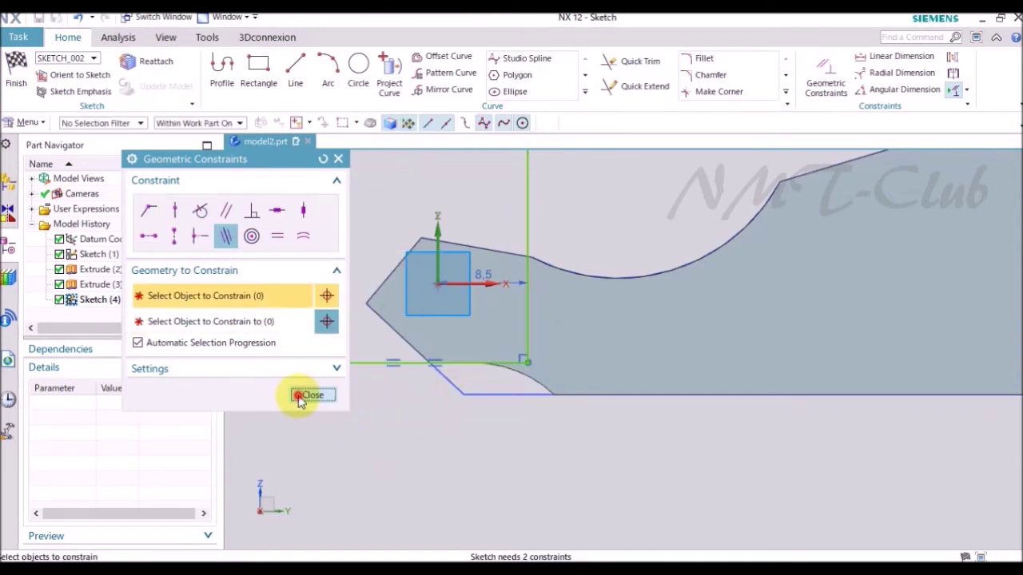
click(311, 395)
scroll(315, 398, down, 2)
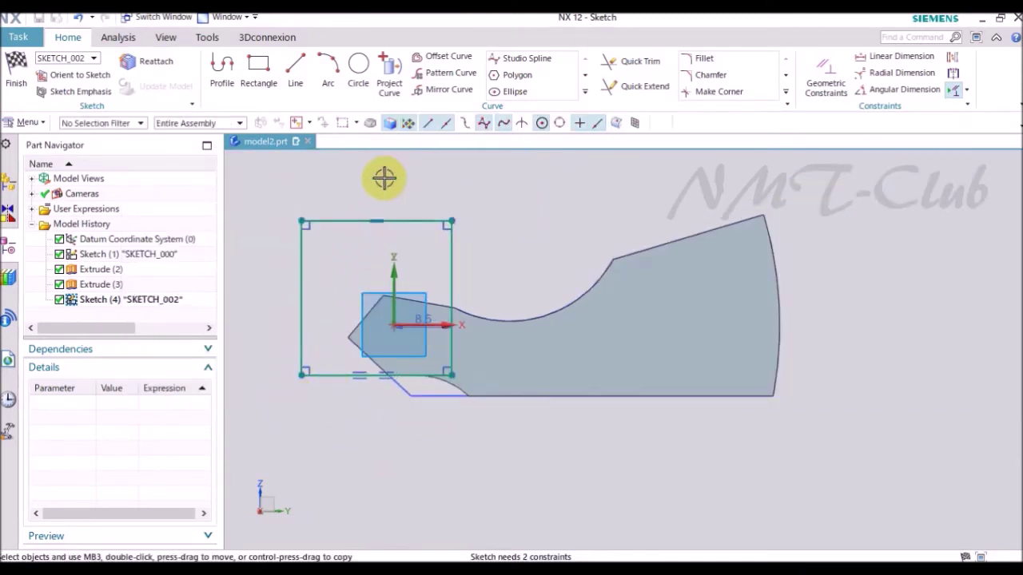
Project the outer edges of the body's side face into the sketch using the Face Edges selection
click(399, 90)
click(436, 124)
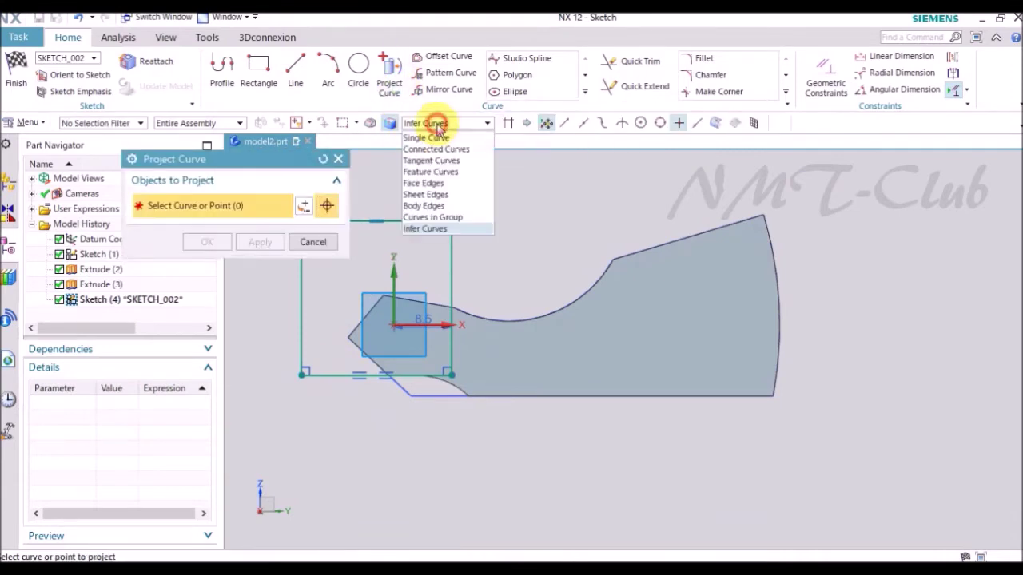
click(446, 185)
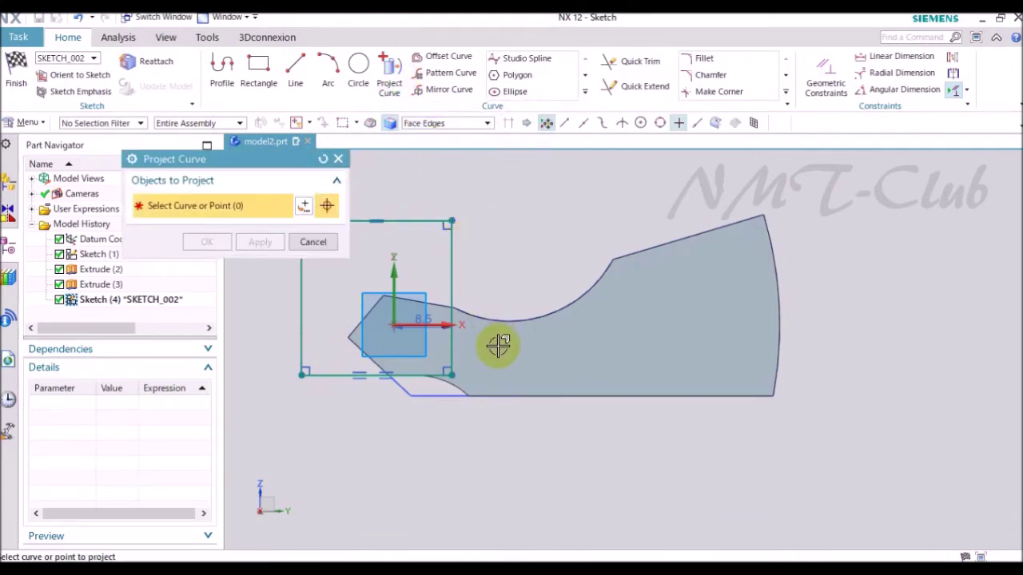
click(498, 345)
click(208, 241)
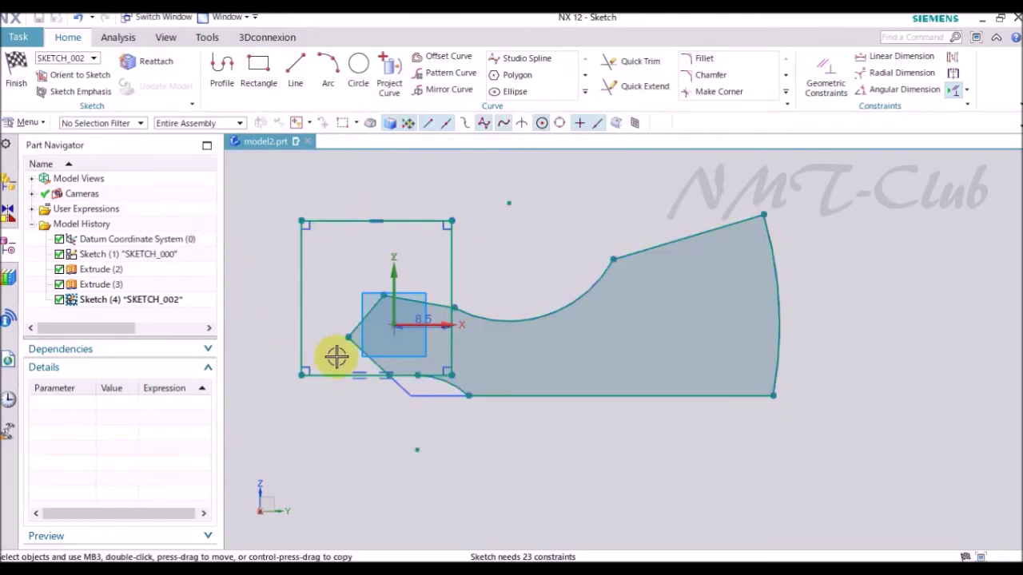
Trim the projected curves and rectangle lines so only the closed five-sided outline of the body's pointed end remains
scroll(338, 357, up, 4)
key(t)
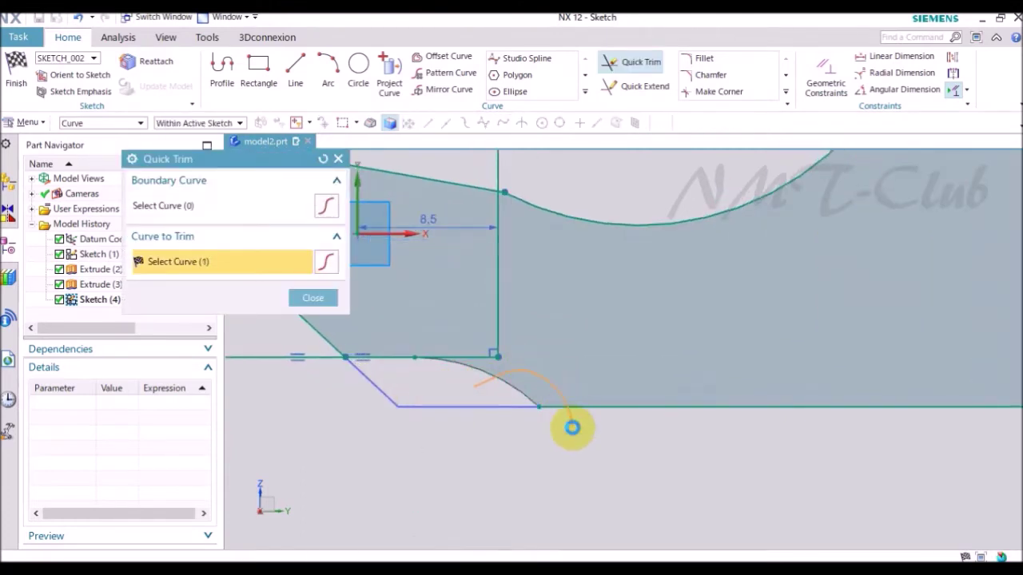
scroll(487, 441, down, 2)
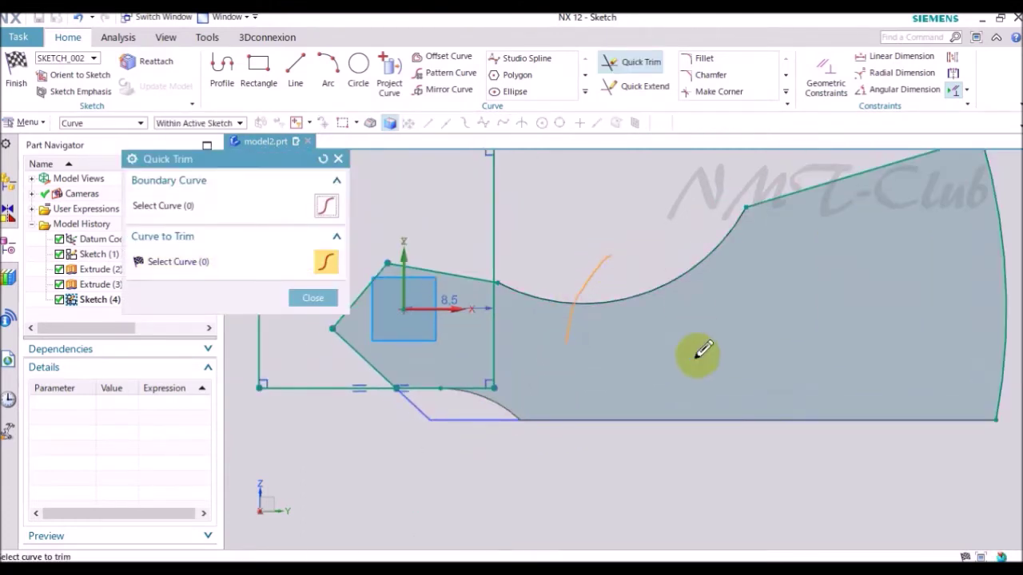
scroll(700, 351, down, 3)
scroll(589, 322, up, 6)
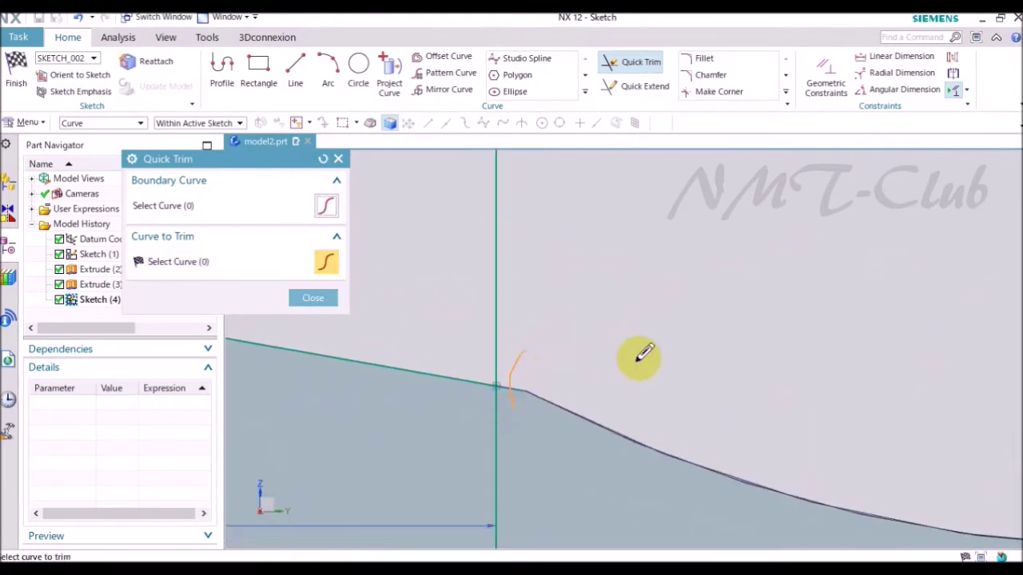
scroll(647, 360, down, 5)
mouse_move(608, 277)
mouse_down()
mouse_move(530, 230)
mouse_move(466, 277)
mouse_move(389, 360)
mouse_move(388, 390)
mouse_move(465, 505)
mouse_up()
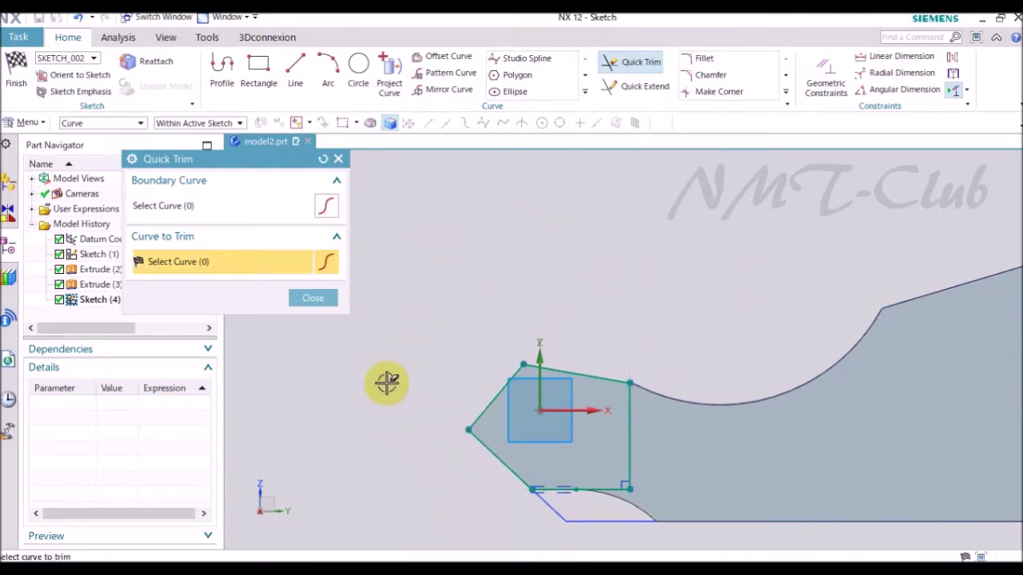
click(313, 298)
Apply a Vertical constraint to the outline's closing line inside the body
key(c)
click(303, 211)
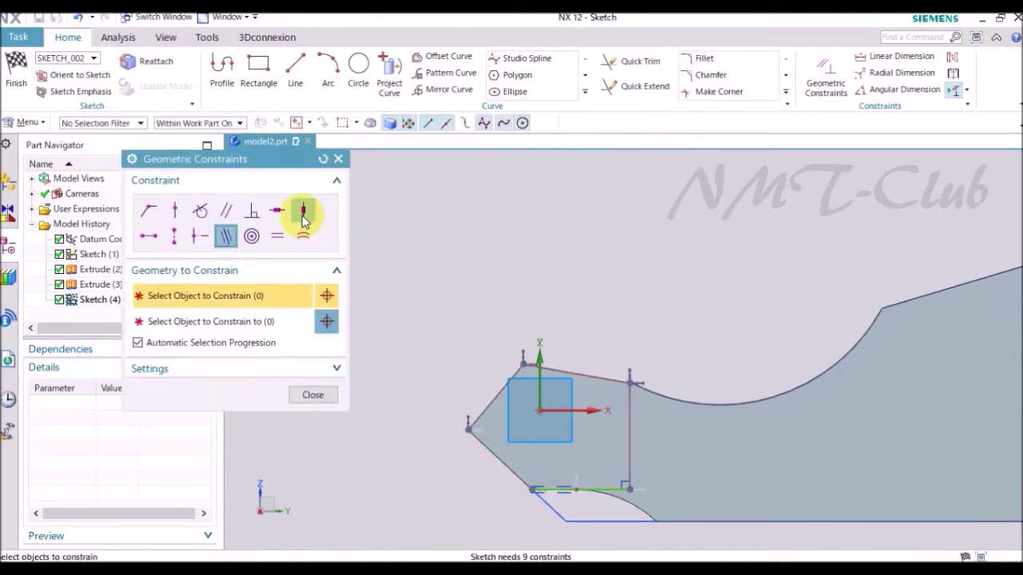
click(313, 369)
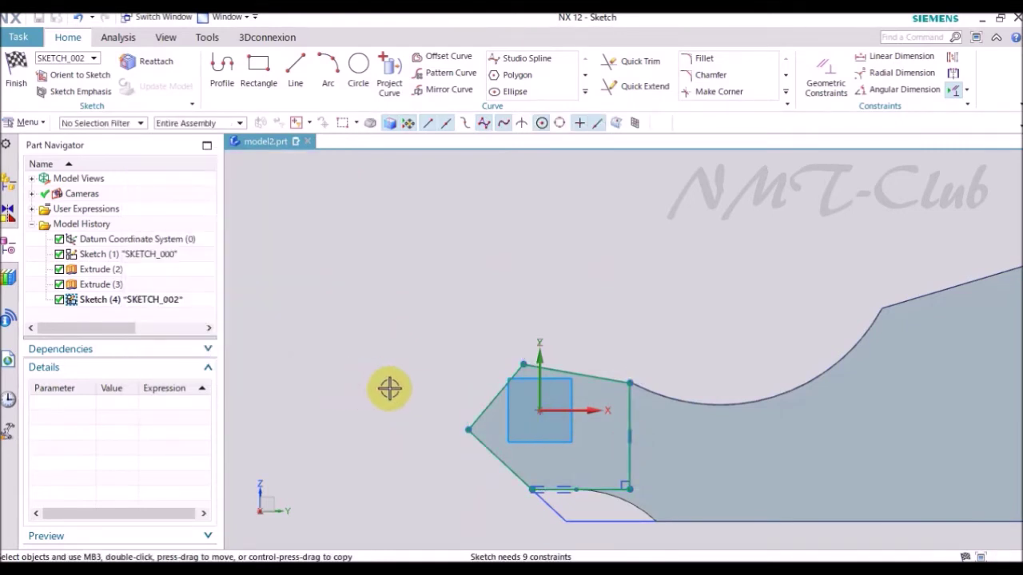
Dimension the horizontal distance from the sketch origin to the upper end of the outline's vertical line as 8.5
key(d)
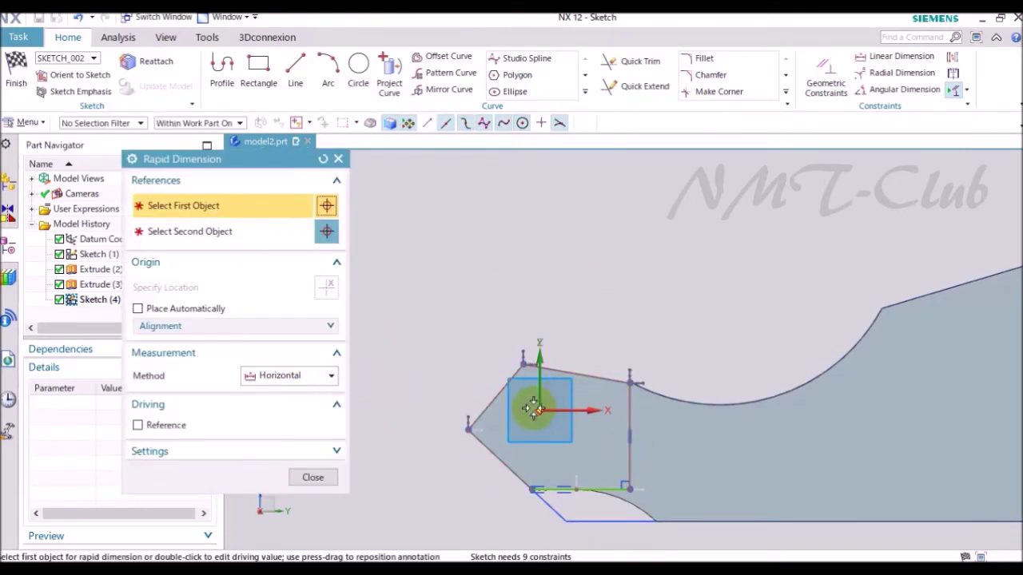
click(562, 408)
click(629, 383)
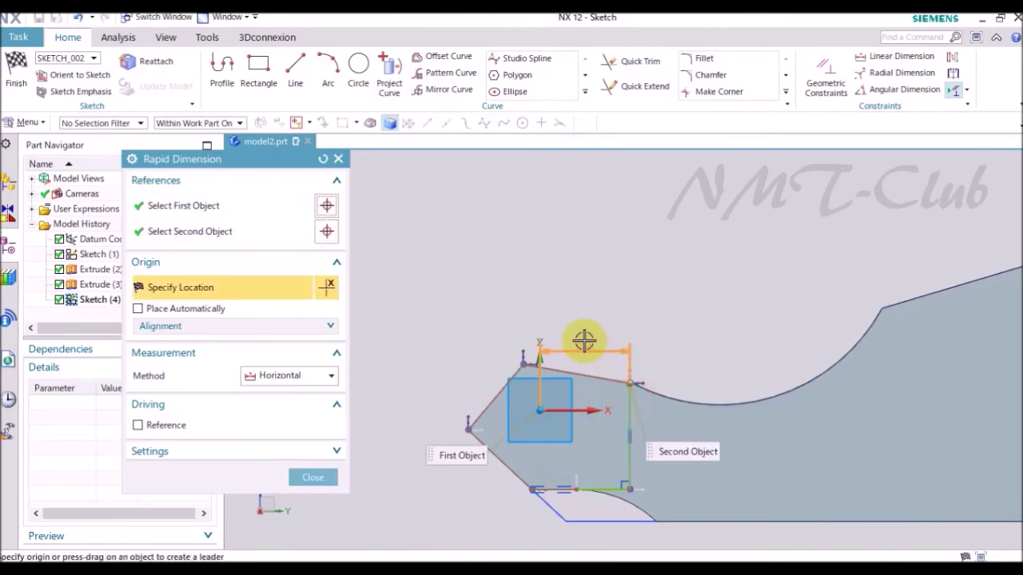
click(500, 382)
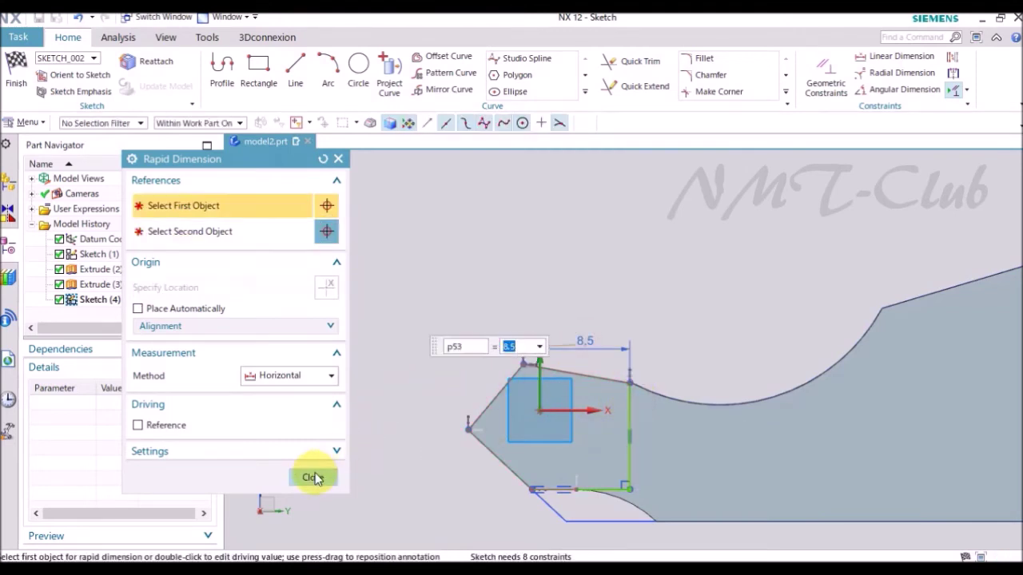
click(314, 477)
Finish the sketch and extrude the five-sided section from -8 mm to 8 mm, united with the body
right_click(460, 257)
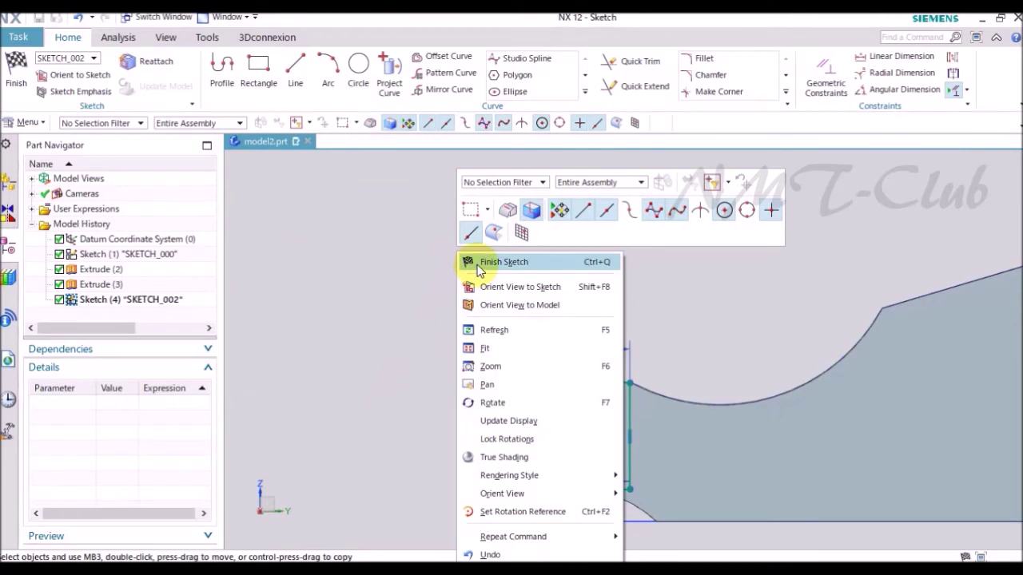
click(477, 264)
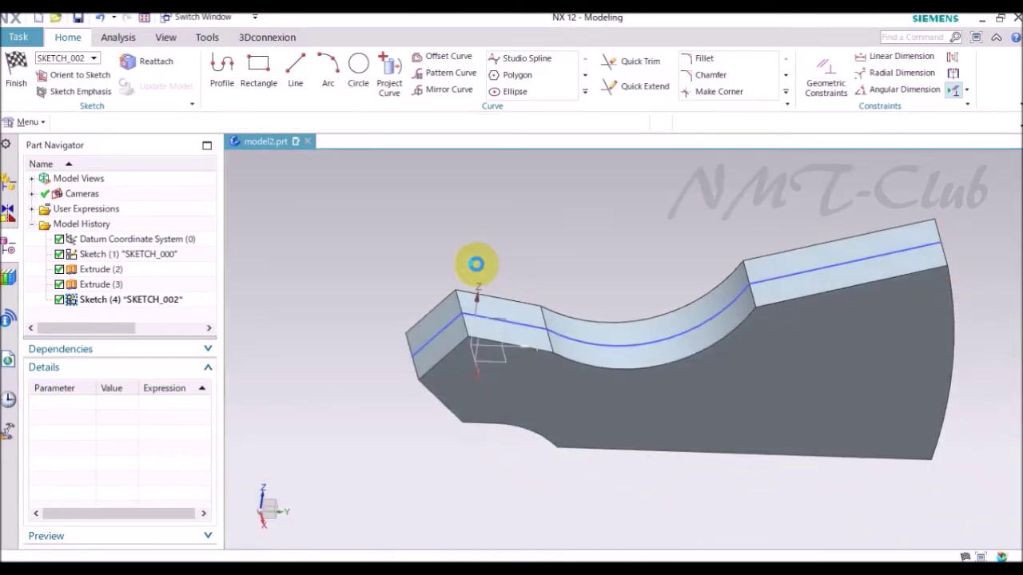
double_click(266, 401)
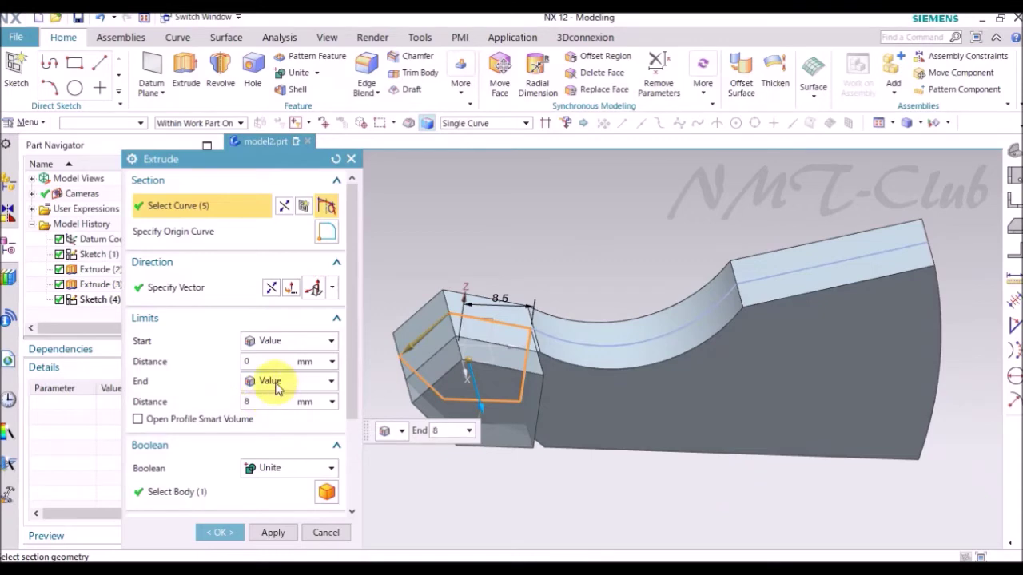
double_click(246, 361)
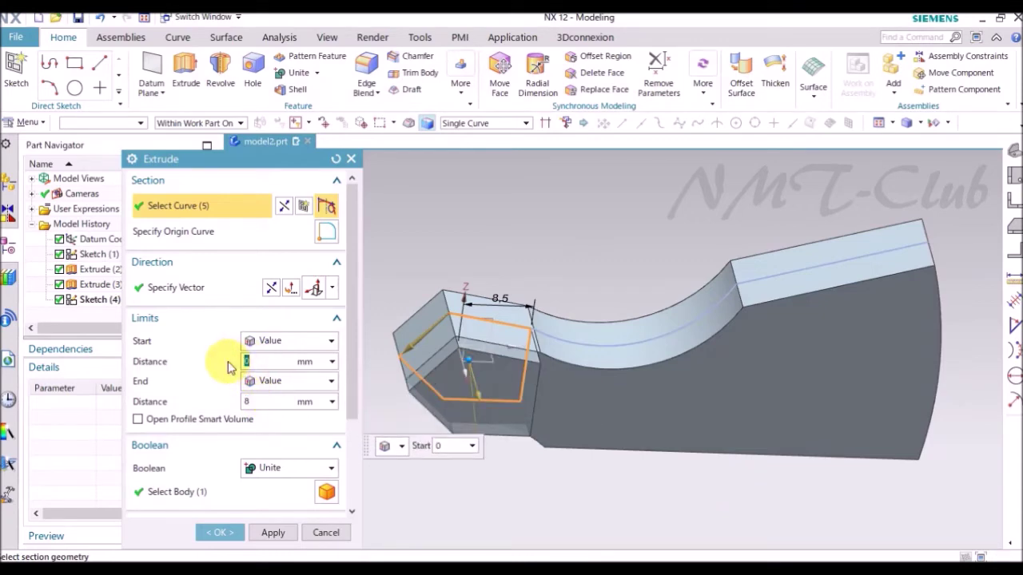
double_click(229, 363)
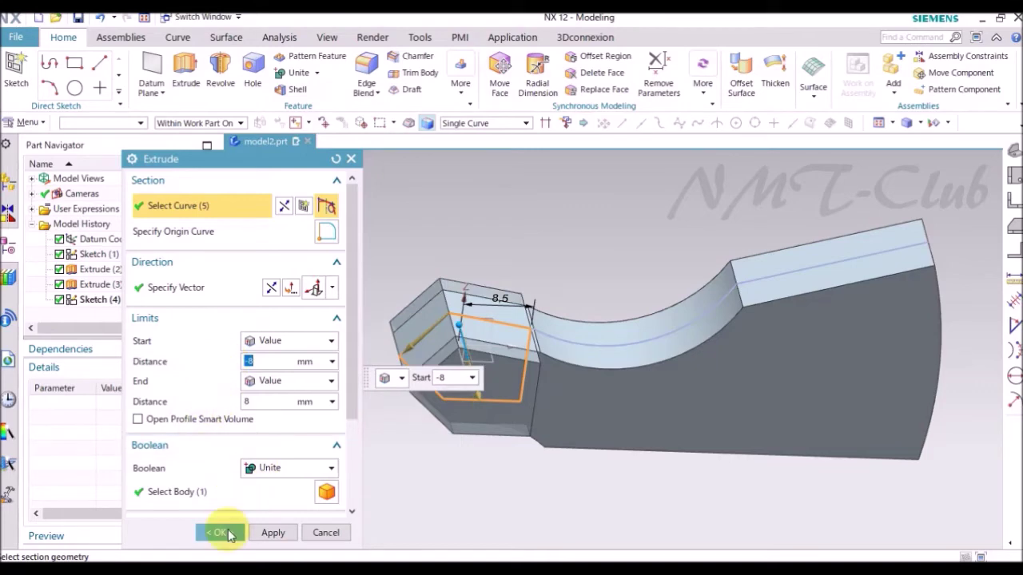
click(219, 533)
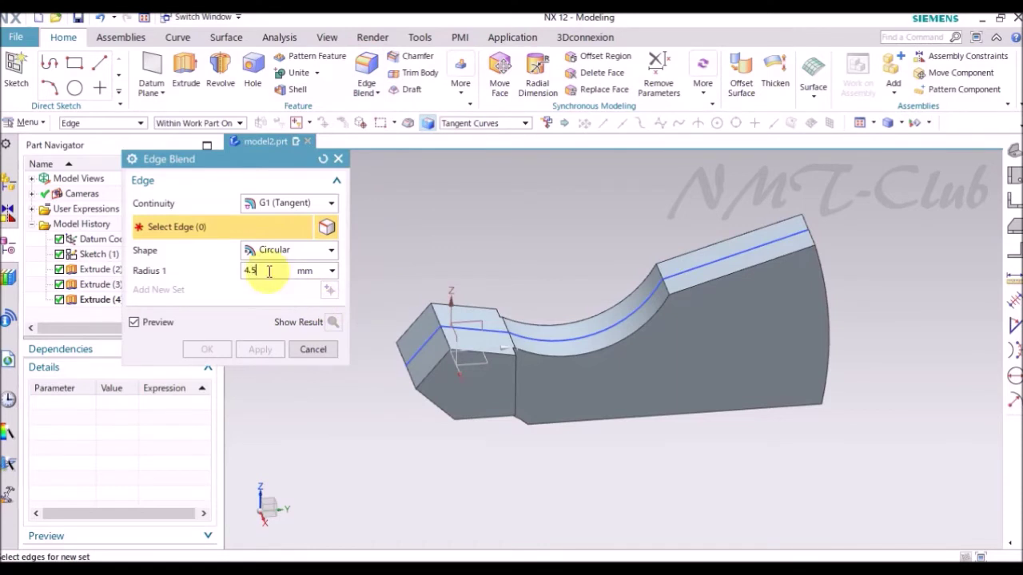
Apply a 4.5 mm edge blend to the two lower edges of the widened end block facing the long body
scroll(456, 350, up, 10)
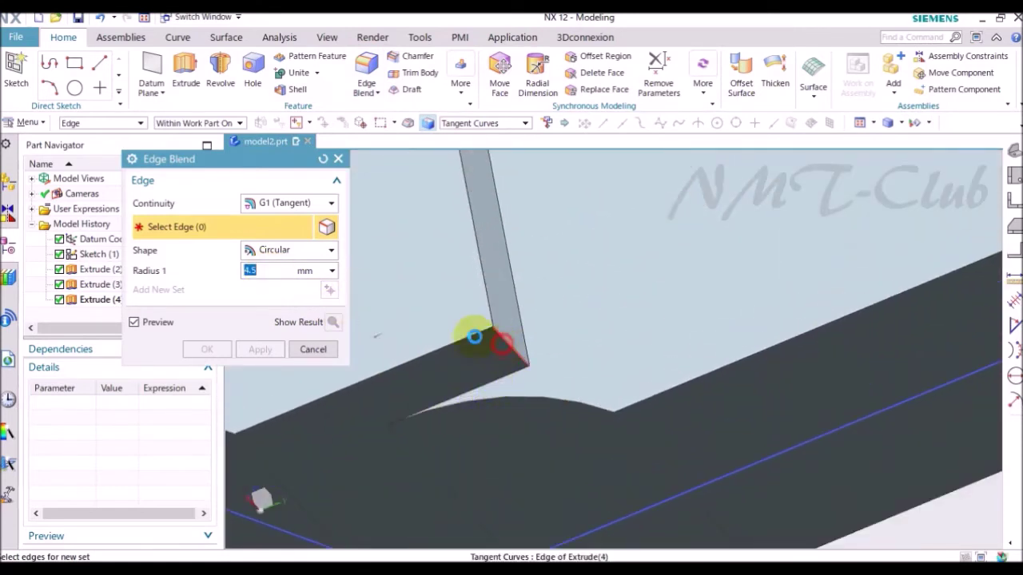
click(474, 337)
scroll(460, 312, down, 5)
middle_drag(463, 319, 751, 393)
scroll(731, 379, up, 4)
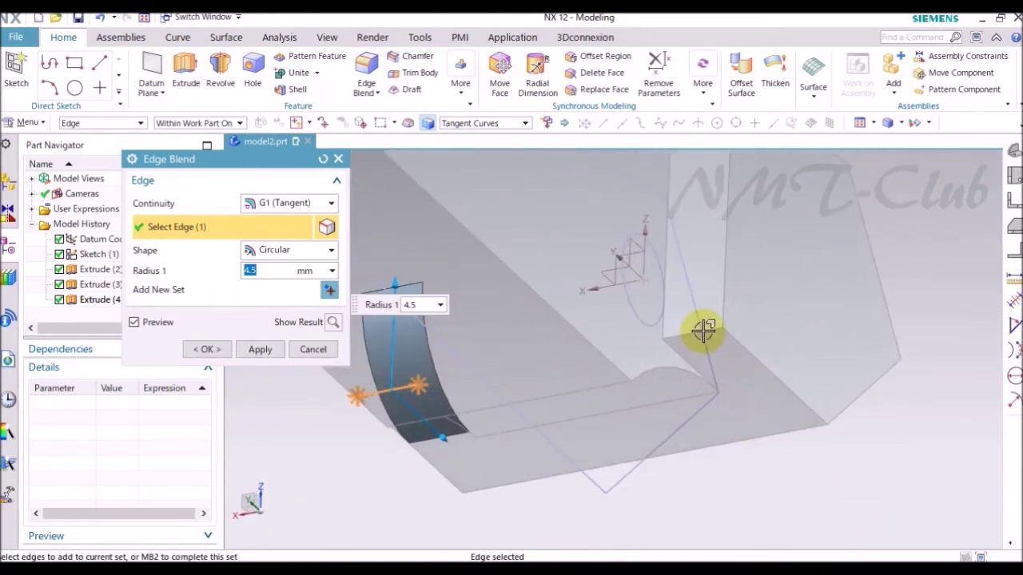
click(703, 332)
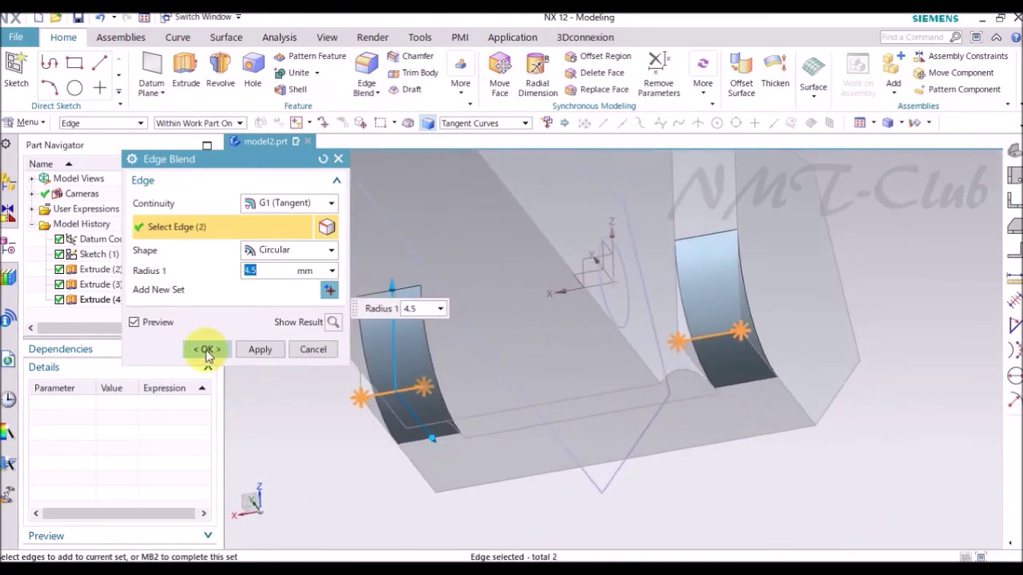
click(206, 349)
Apply a 3.8 mm edge blend to the upper peak edge across the widened end block
middle_drag(621, 372, 662, 446)
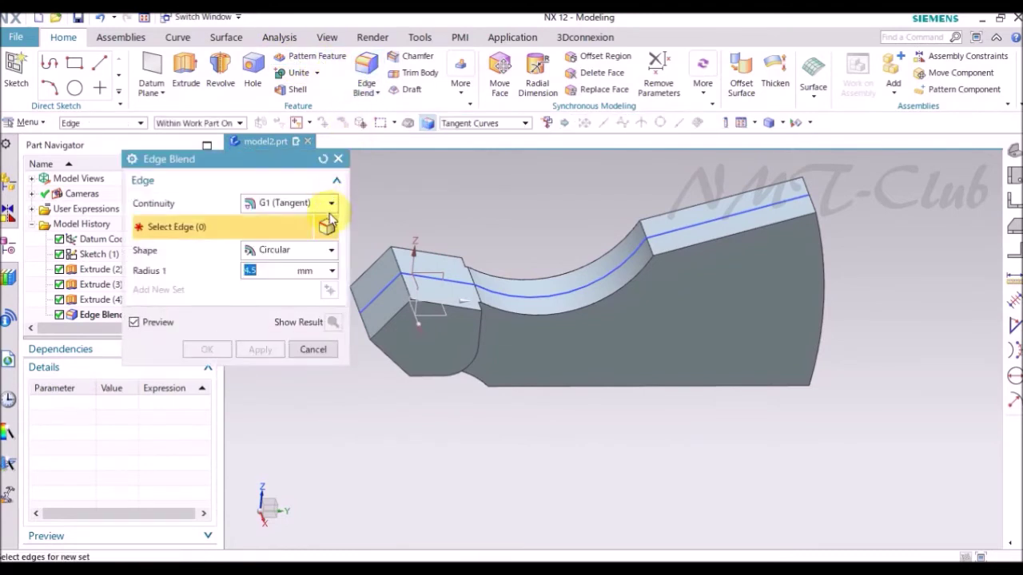
text(3)
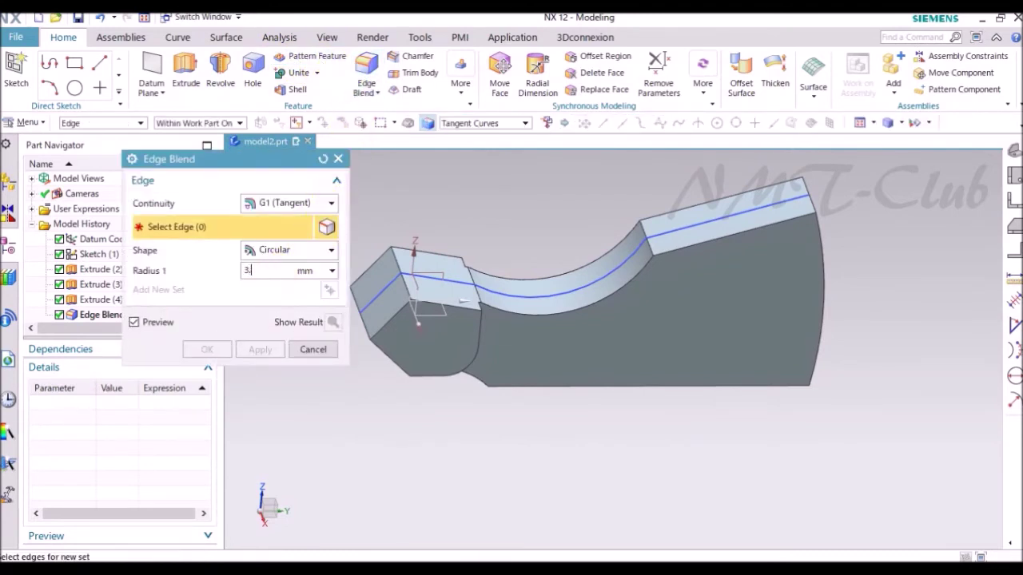
text(.8)
scroll(412, 260, up, 3)
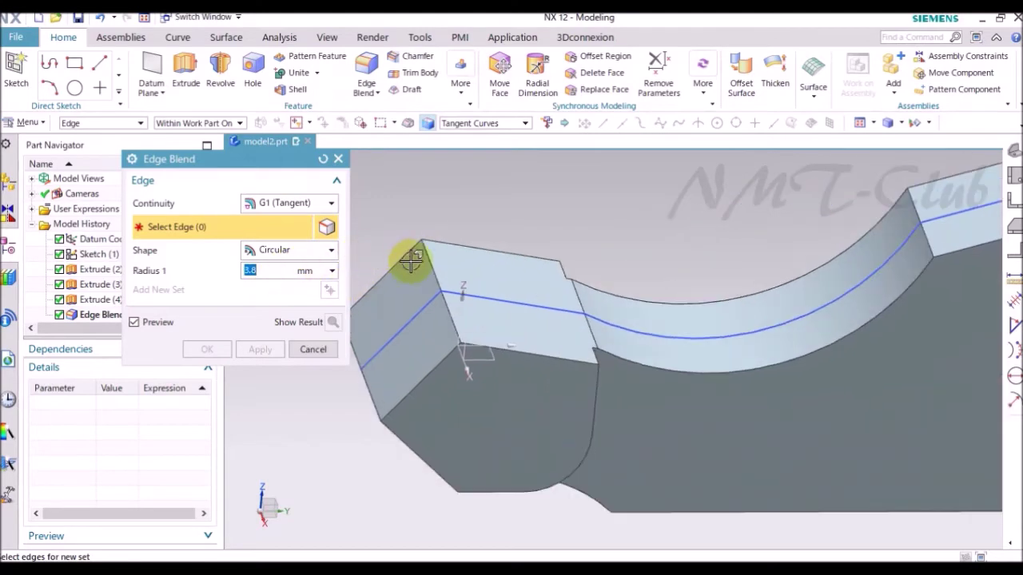
click(432, 270)
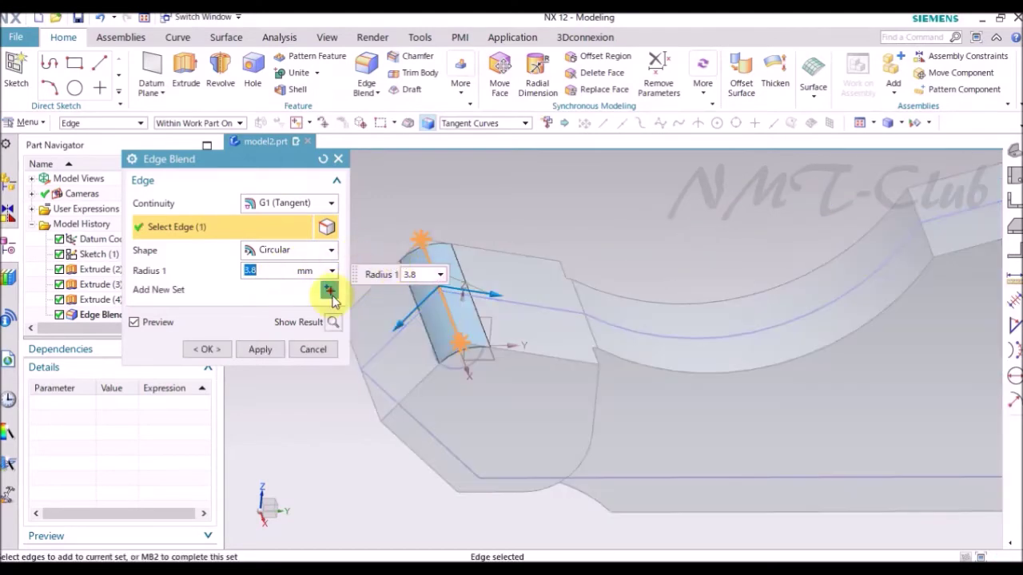
click(207, 351)
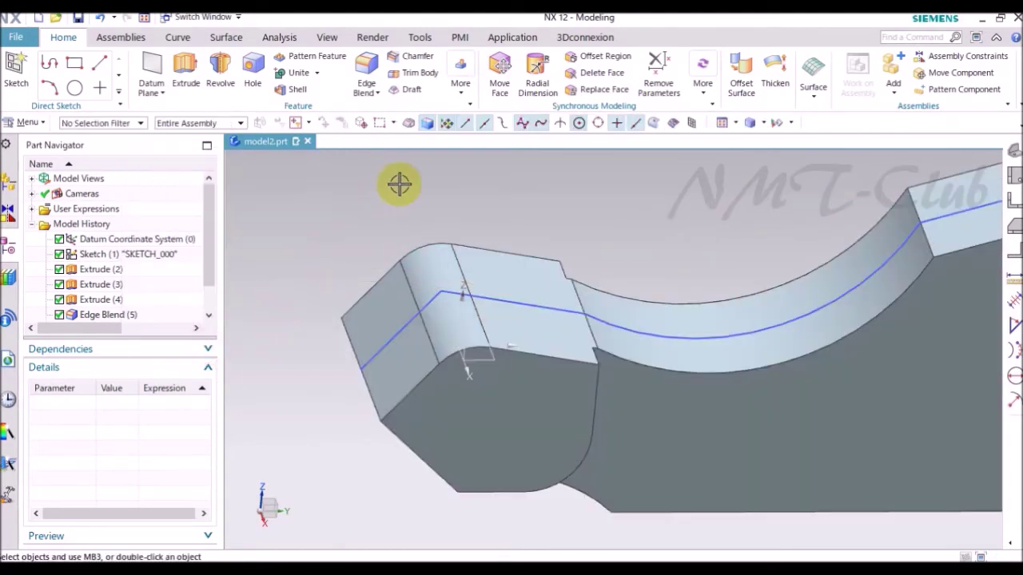
Chamfer the lower corner edge at the body's wide end asymmetrically, with distances 1.5 mm and 3 mm, the longer along the underside
click(416, 57)
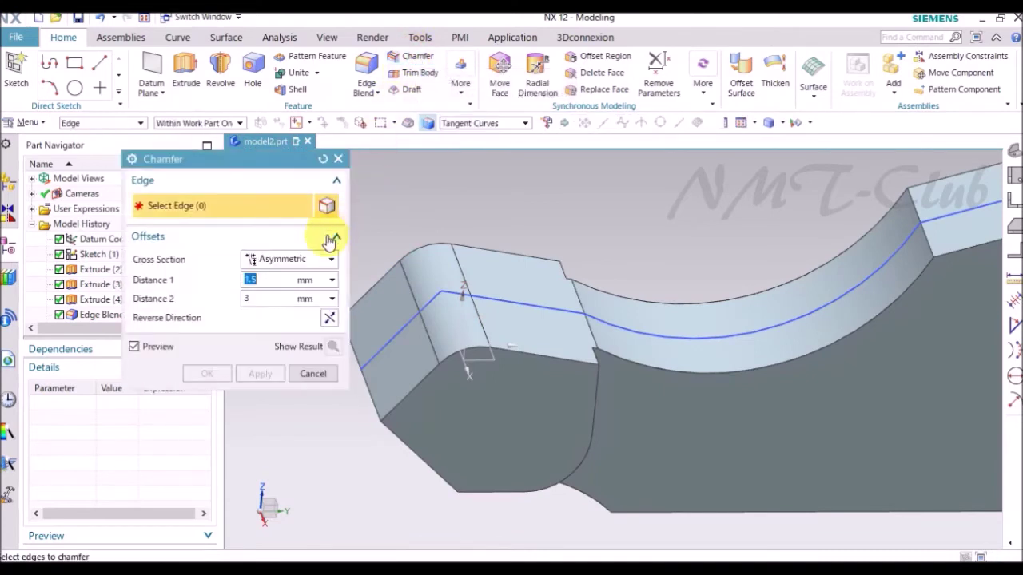
scroll(429, 244, down, 3)
middle_drag(429, 245, 760, 353)
scroll(711, 295, up, 5)
click(706, 280)
middle_drag(706, 280, 778, 339)
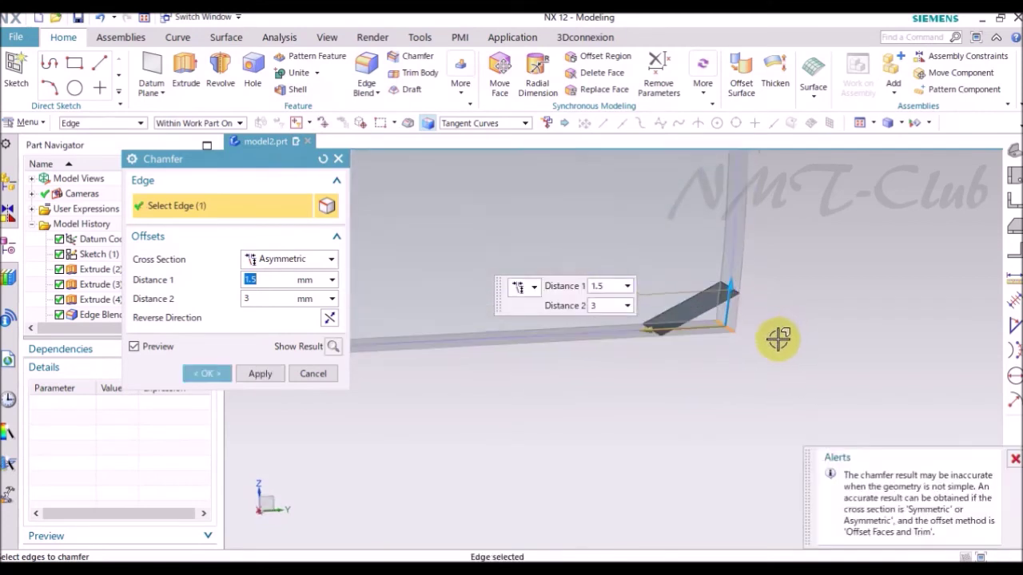
middle_drag(718, 291, 742, 290)
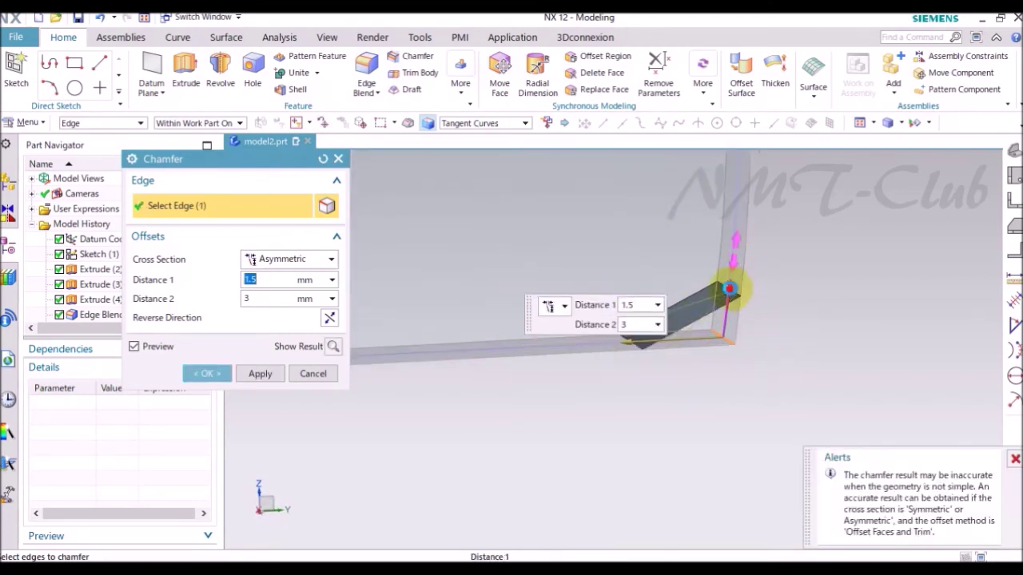
text(1.8)
key(Return)
drag(736, 278, 631, 343)
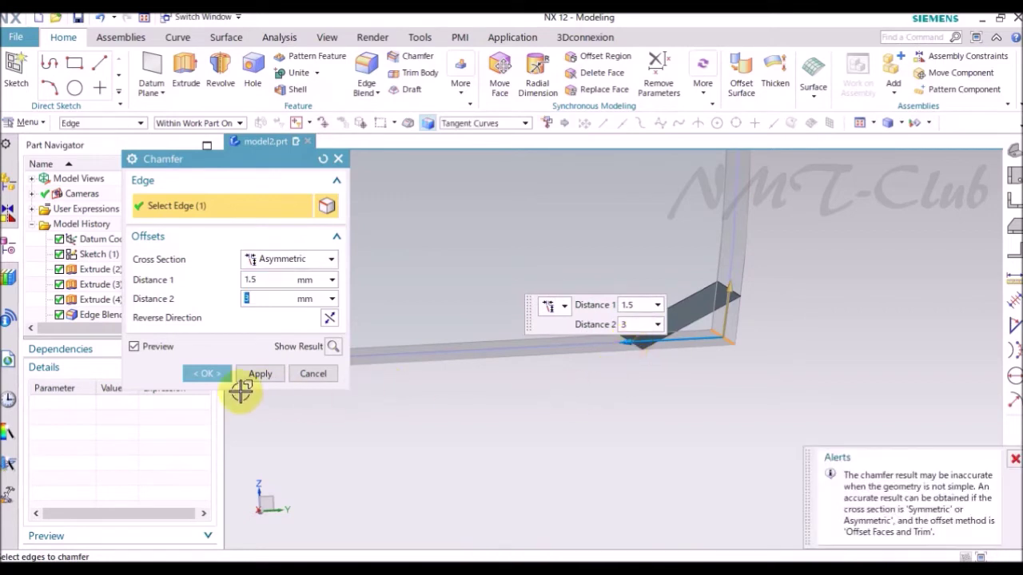
click(208, 374)
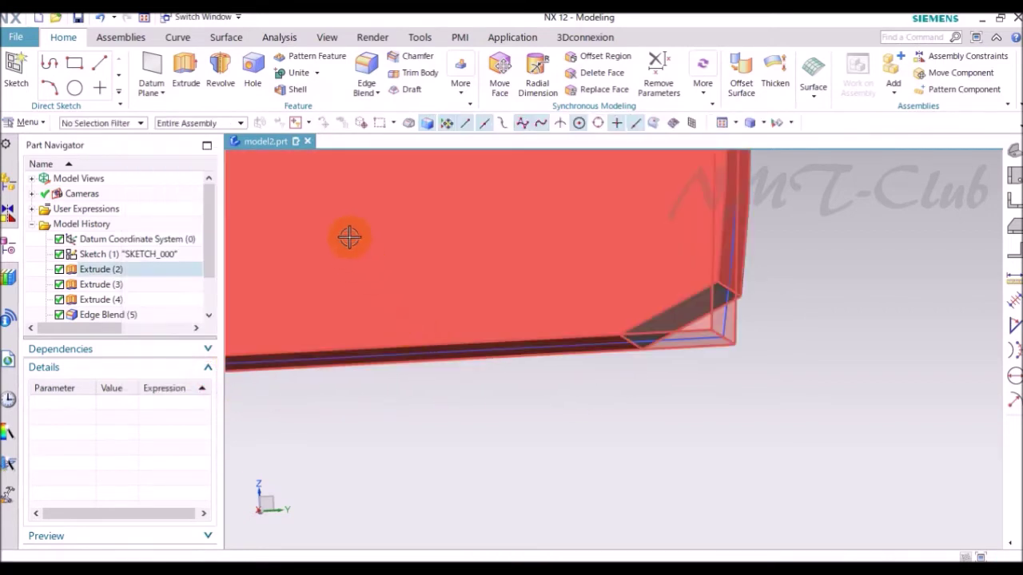
Shell the body with a 1.5 mm wall, removing the connected upper faces from the wide end to the widened block's pointed front
click(308, 92)
middle_drag(578, 304, 733, 261)
click(720, 266)
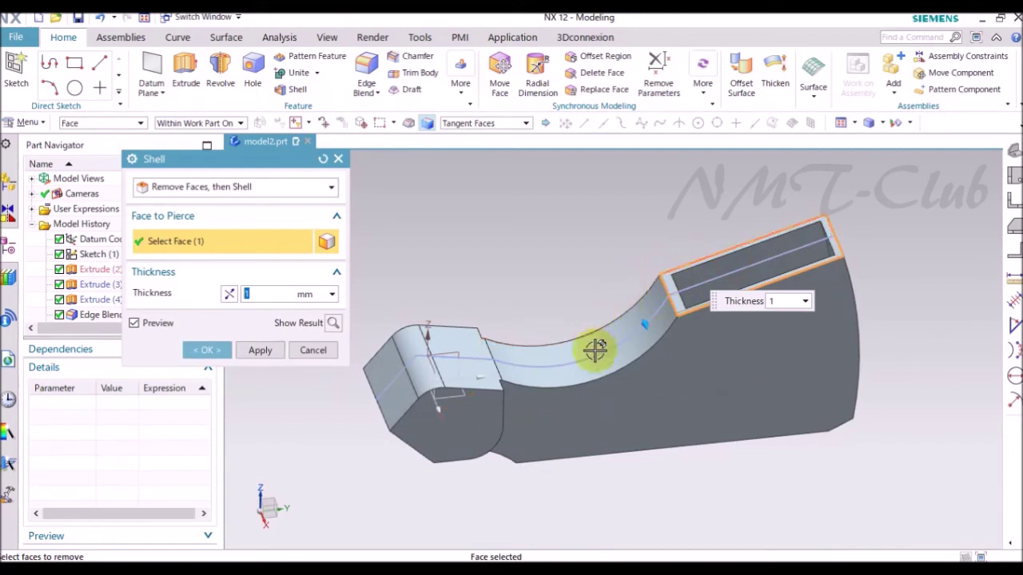
click(558, 359)
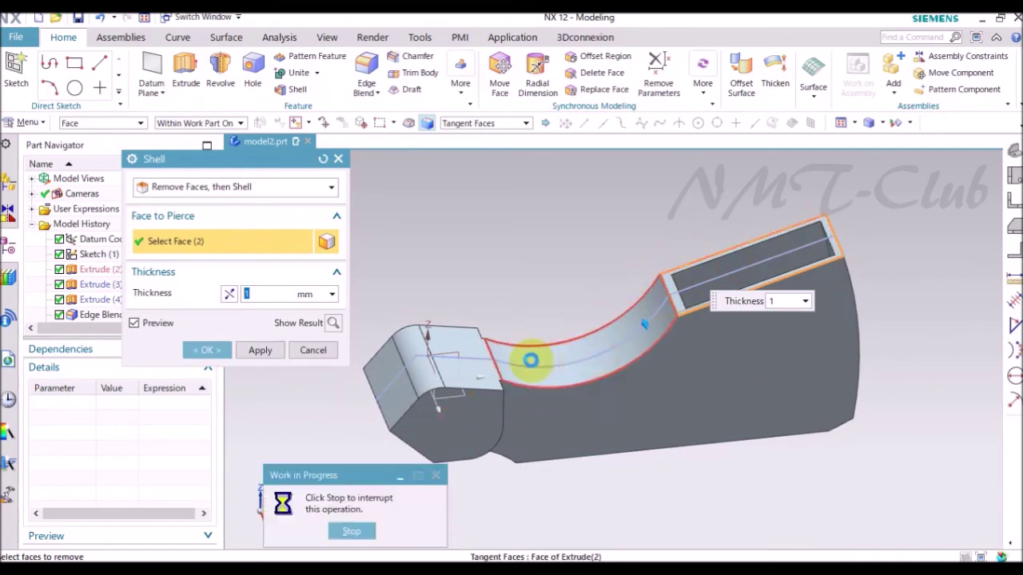
click(478, 351)
click(436, 351)
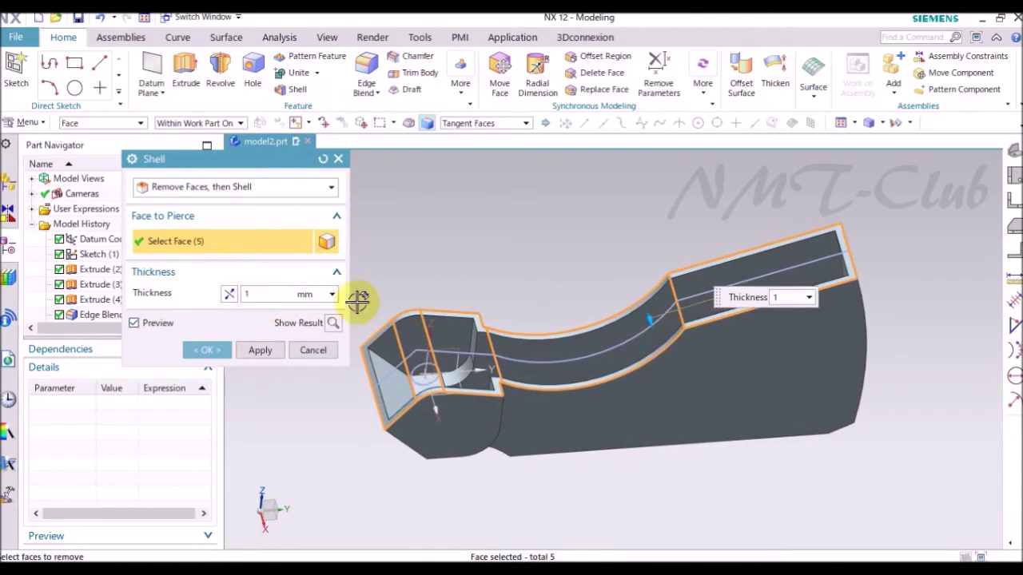
key(Return)
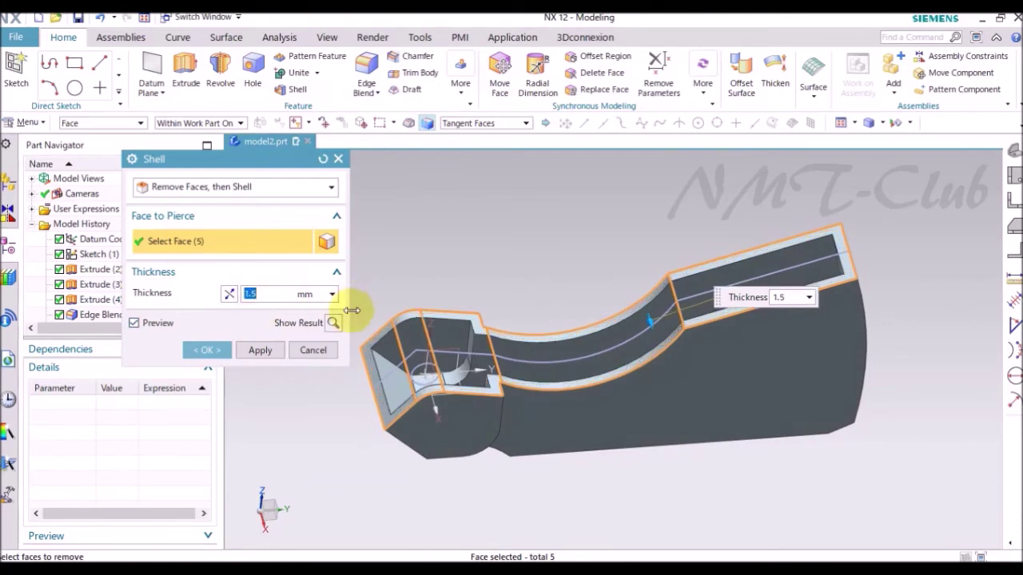
click(207, 350)
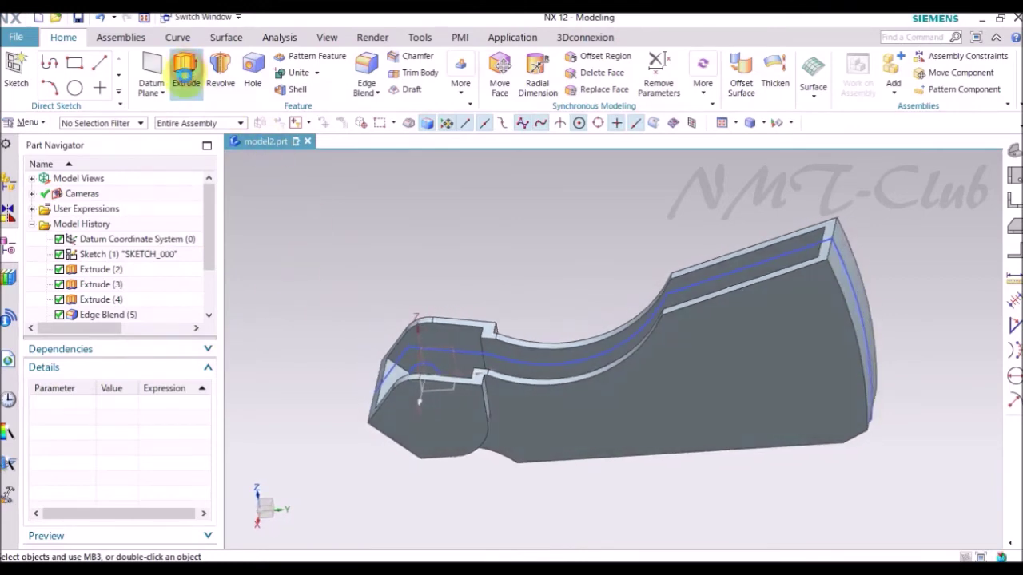
Start an extrude section sketch on the outer side face of the widened end block, with the Z-axis as vertical reference
click(186, 72)
click(304, 206)
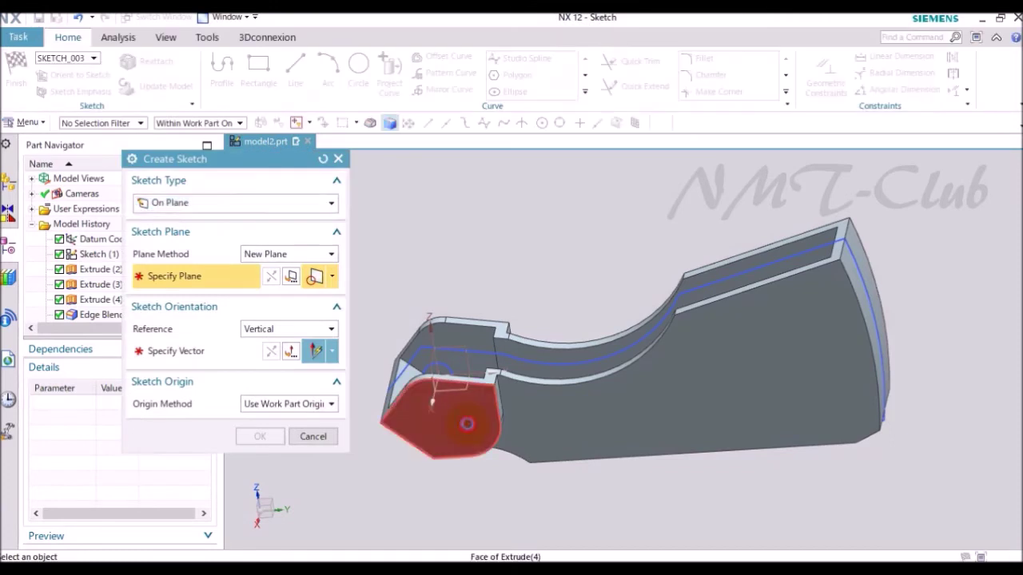
click(468, 423)
click(612, 310)
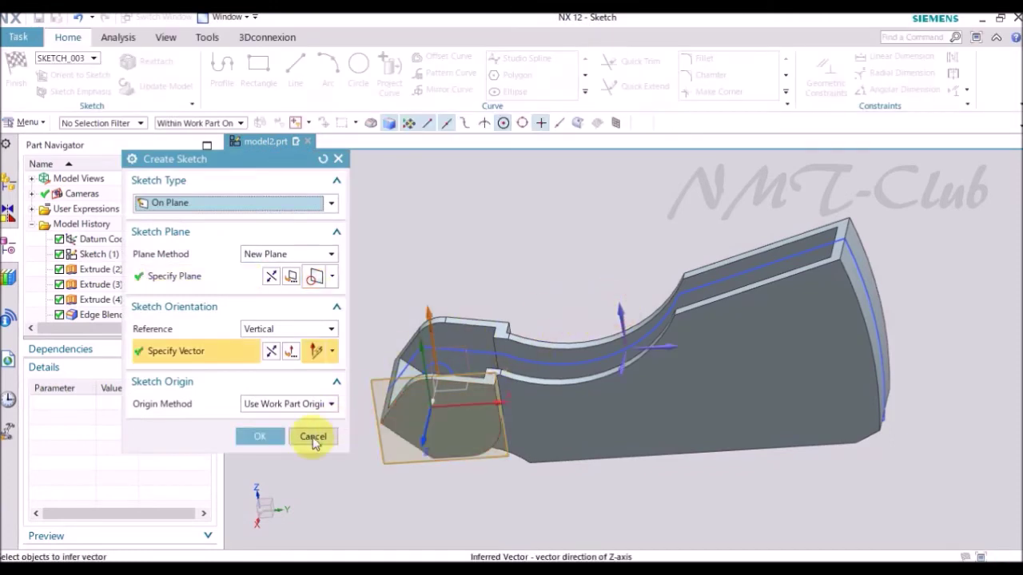
click(260, 436)
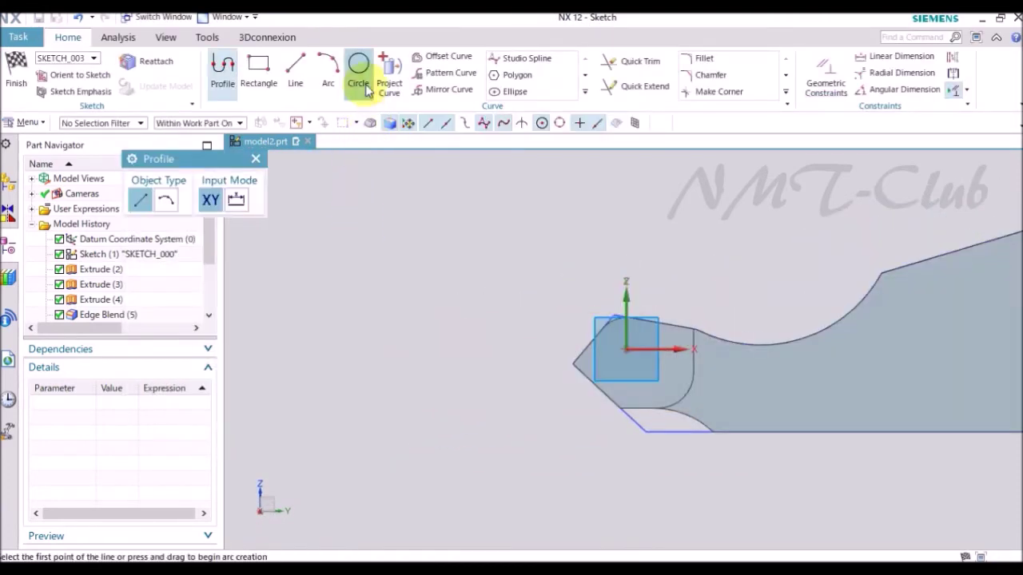
Project only the small circle of the first sketch onto the sketch plane as a single curve, and finish the sketch
click(388, 71)
middle_drag(589, 201, 622, 282)
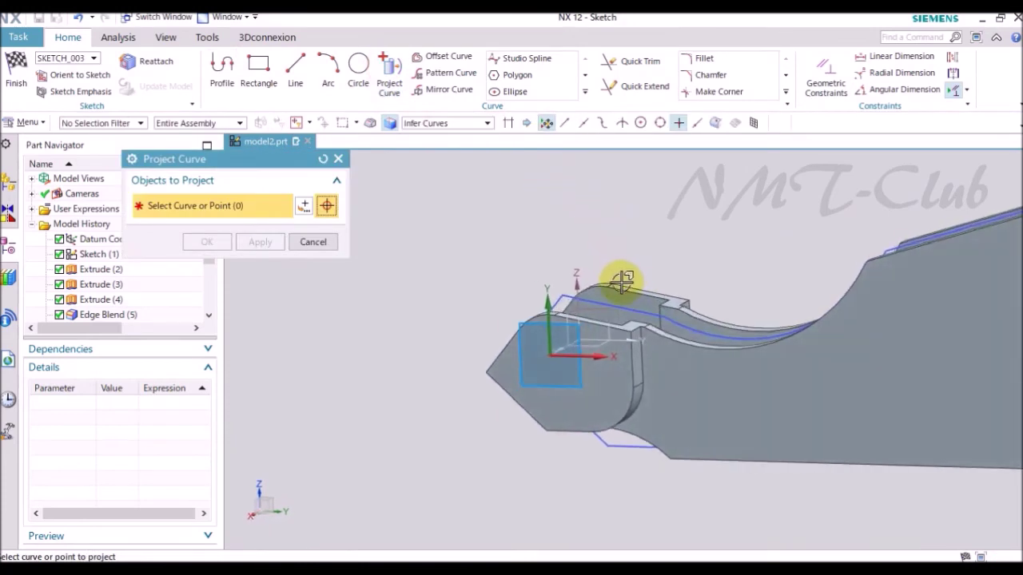
scroll(627, 283, up, 5)
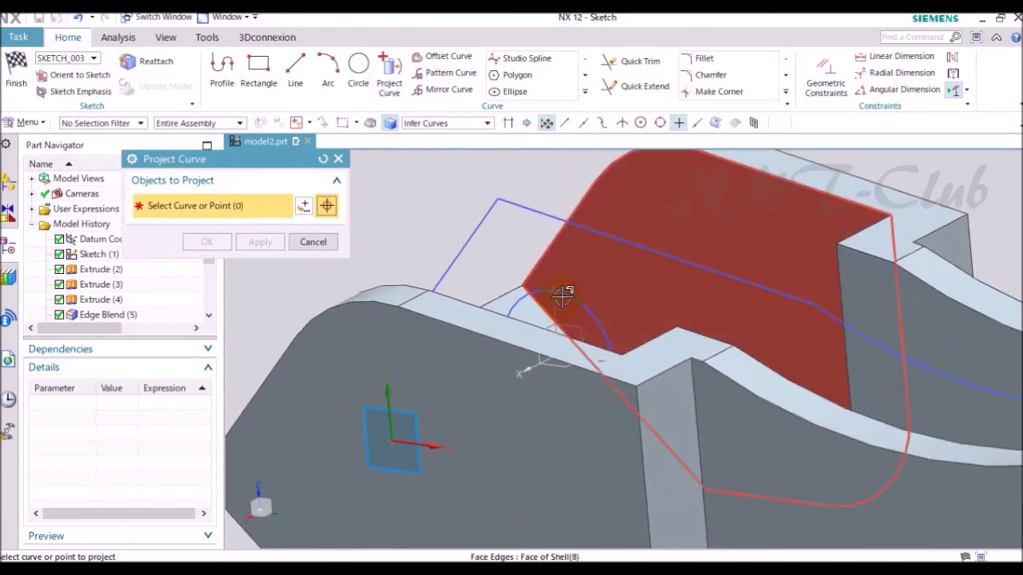
click(563, 295)
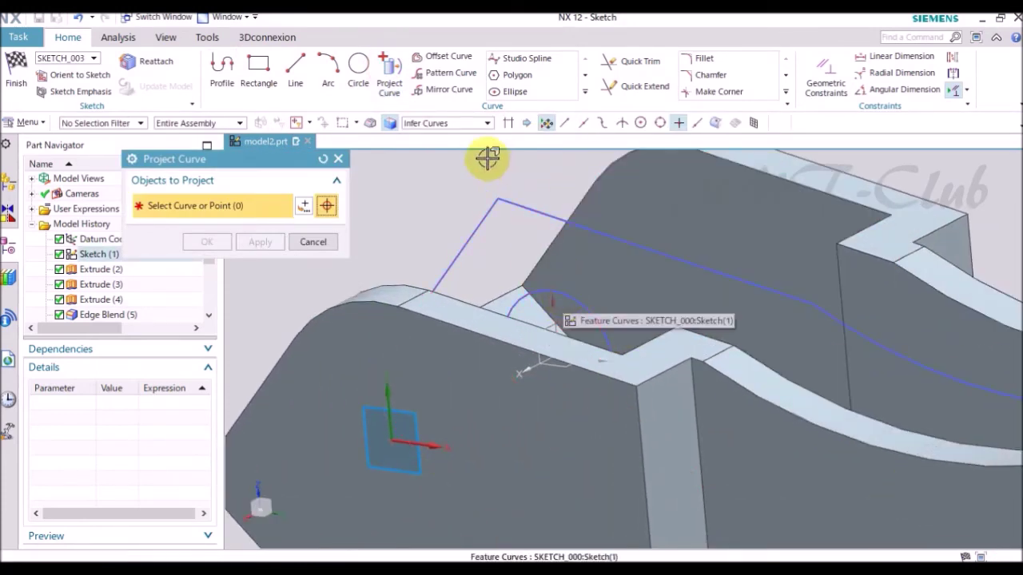
click(436, 123)
click(431, 136)
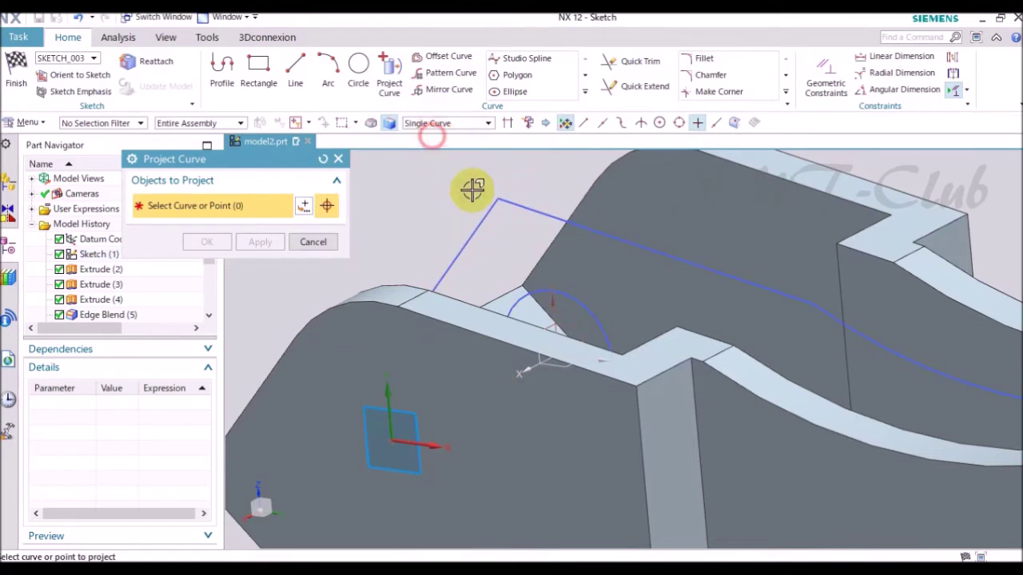
click(571, 297)
click(206, 244)
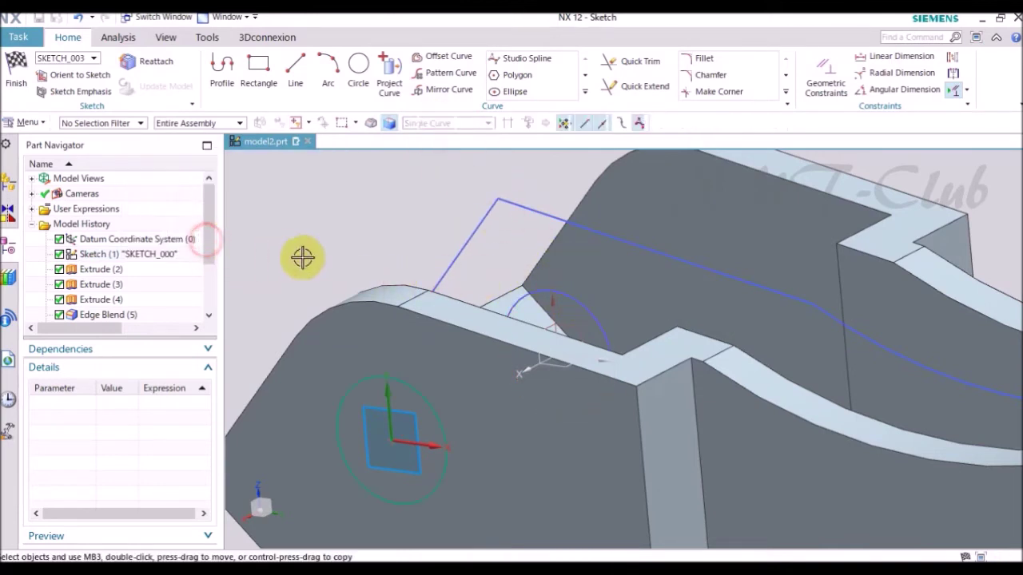
click(327, 206)
right_click(327, 207)
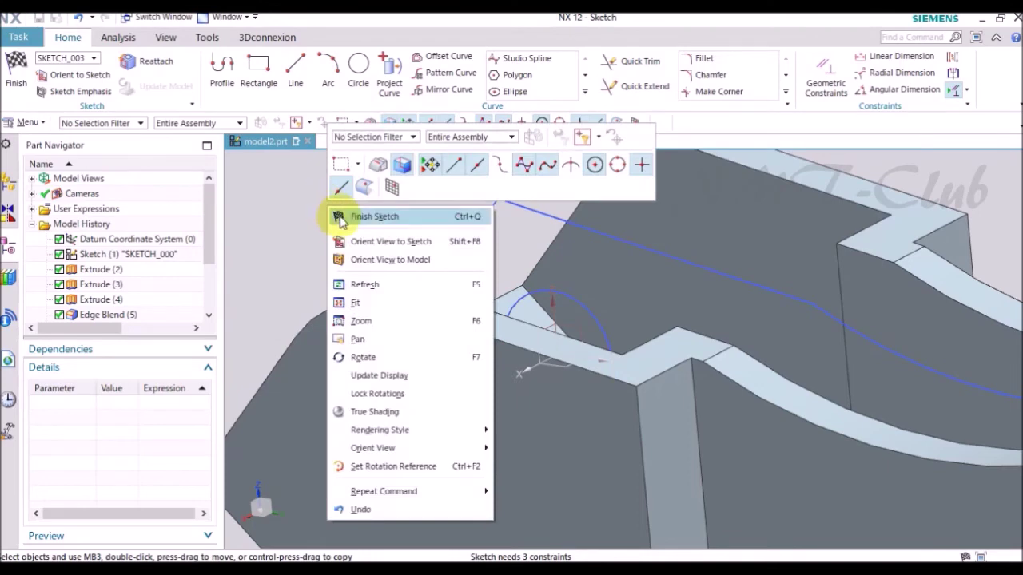
click(369, 217)
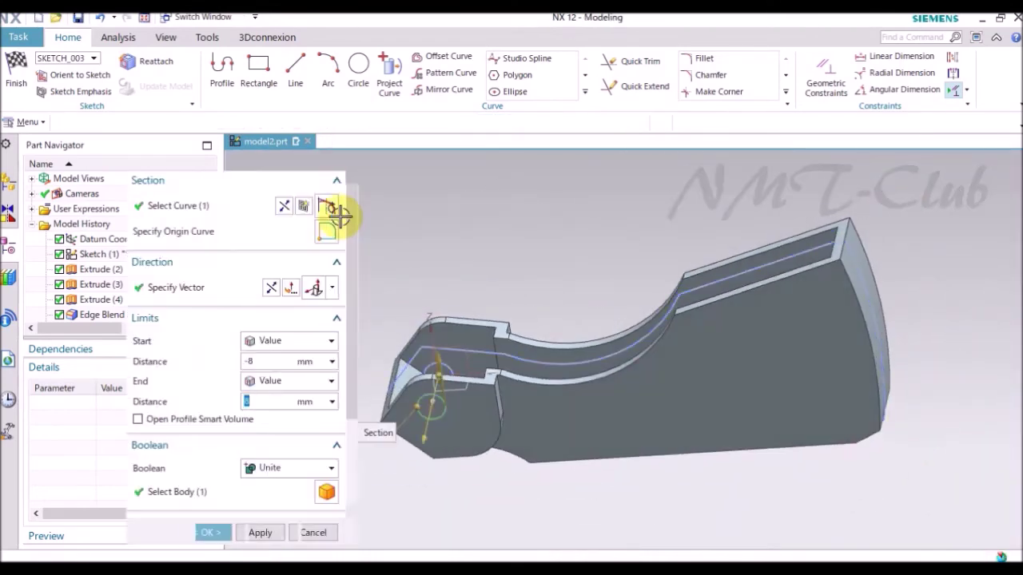
Extrude the circle in the reversed direction from 0 mm until extended to the block's opposite outer face, subtracting it from the body
click(271, 363)
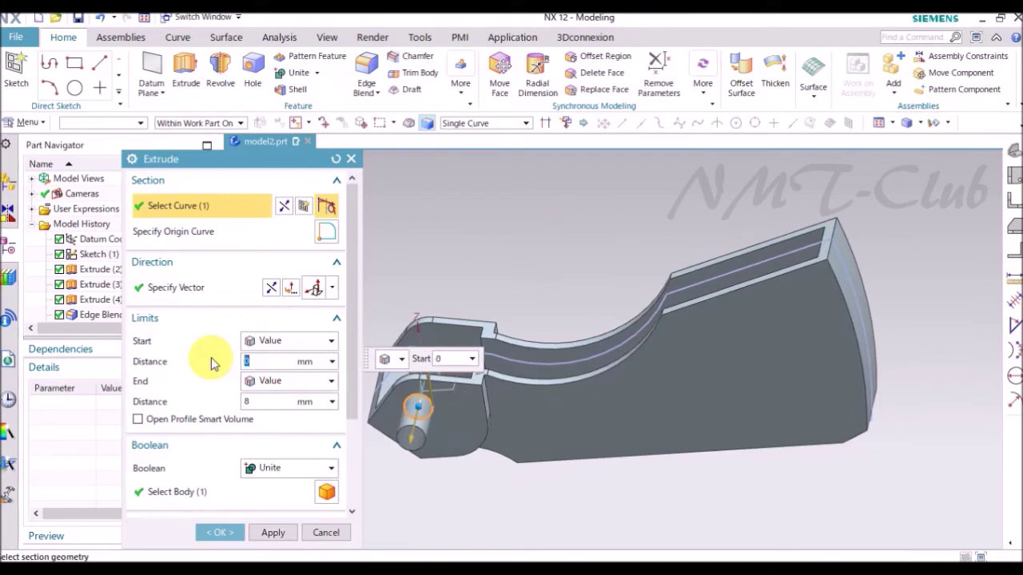
click(268, 469)
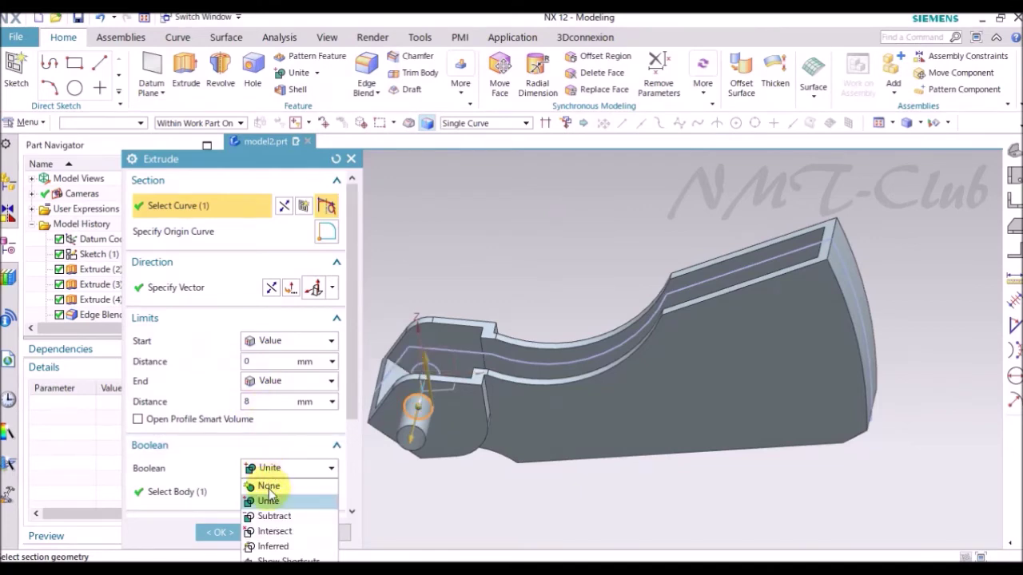
click(268, 516)
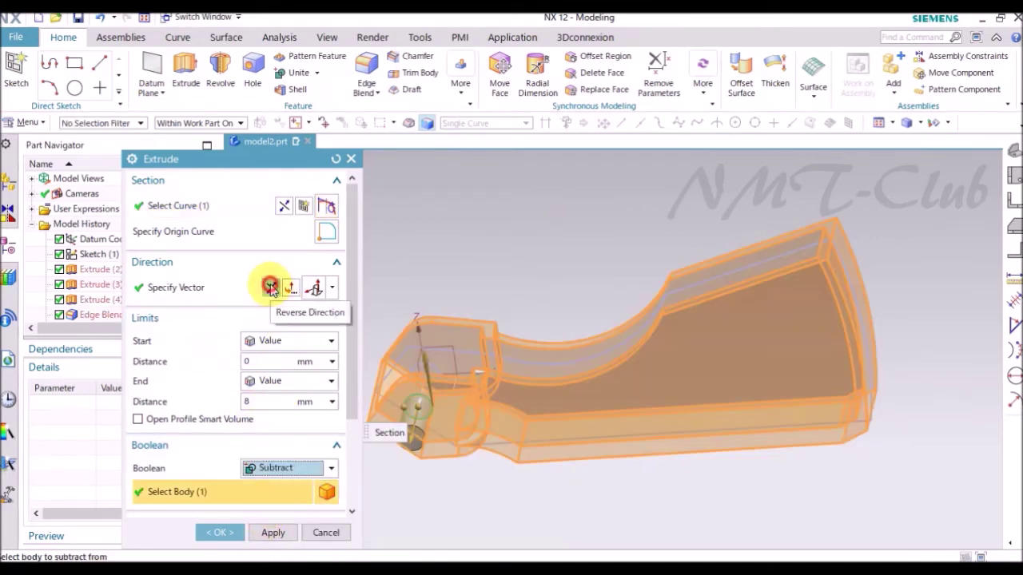
click(267, 382)
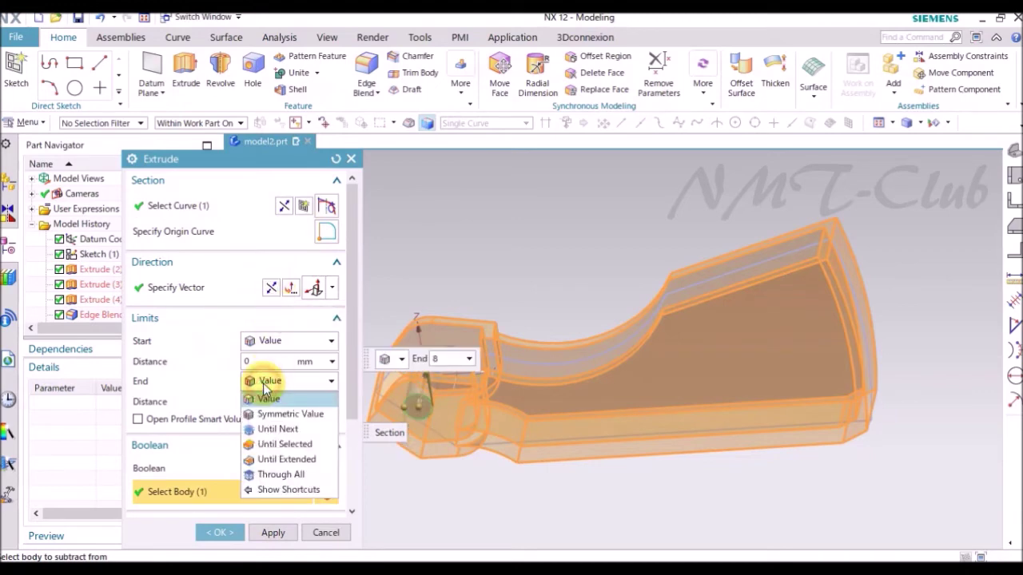
click(271, 459)
middle_drag(472, 452, 706, 245)
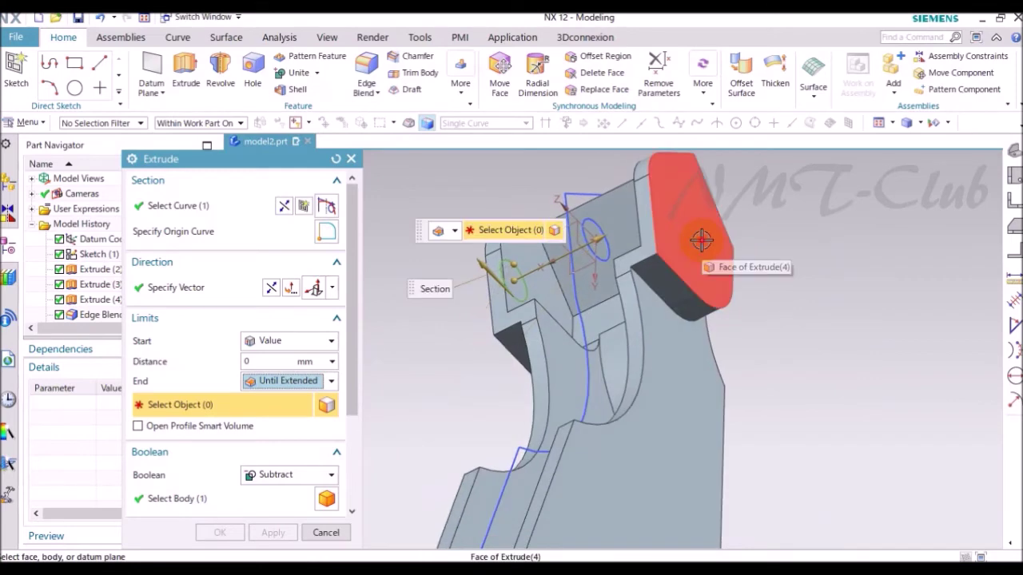
click(701, 239)
click(226, 534)
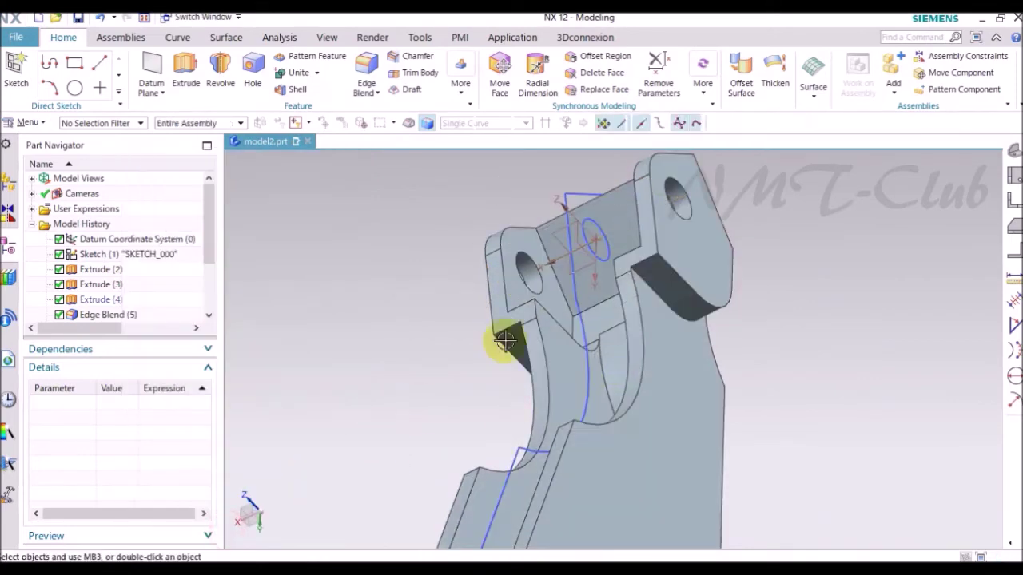
Start another extrude section sketch on the YZ datum plane, with the Z-axis as vertical reference
middle_drag(571, 296, 276, 338)
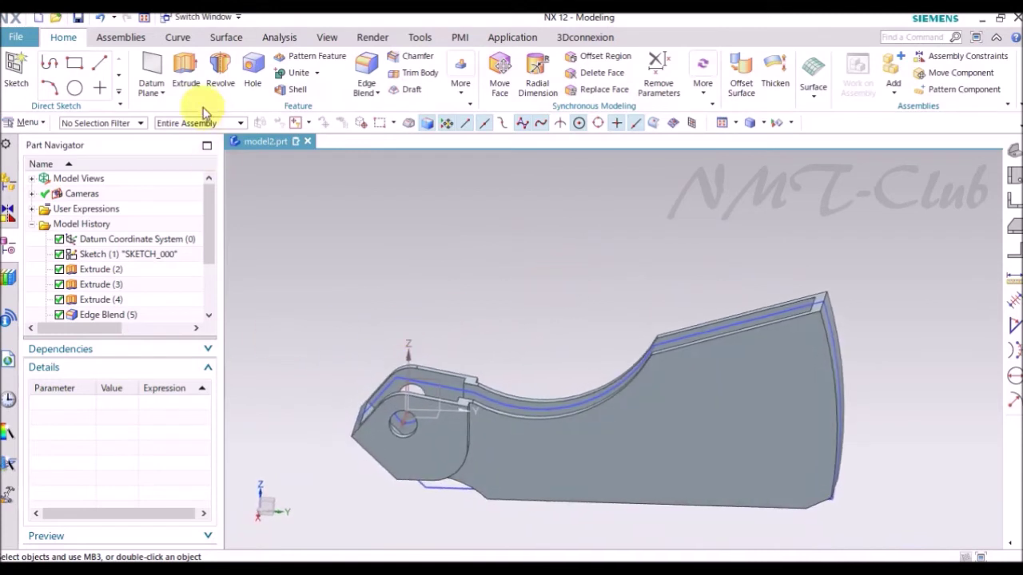
click(185, 68)
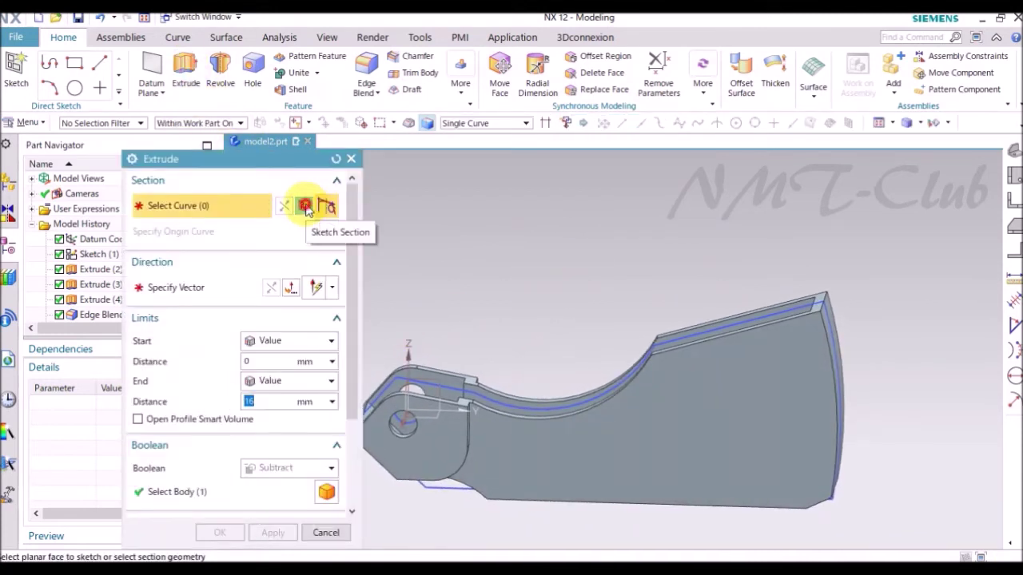
click(305, 207)
mouse_move(463, 327)
middle_down()
mouse_move(498, 370)
mouse_move(466, 390)
middle_up()
scroll(463, 389, up, 3)
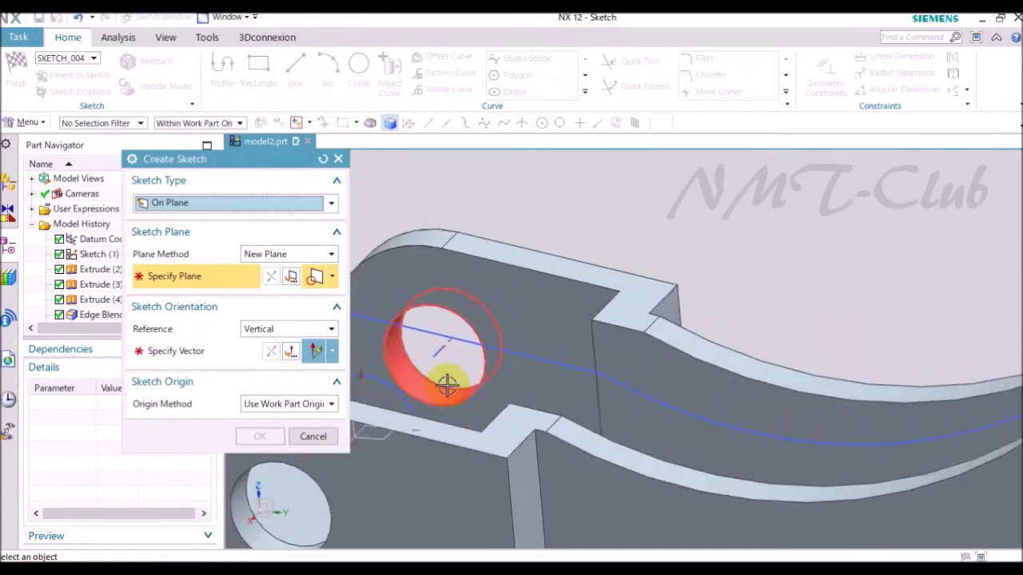
scroll(447, 388, down, 2)
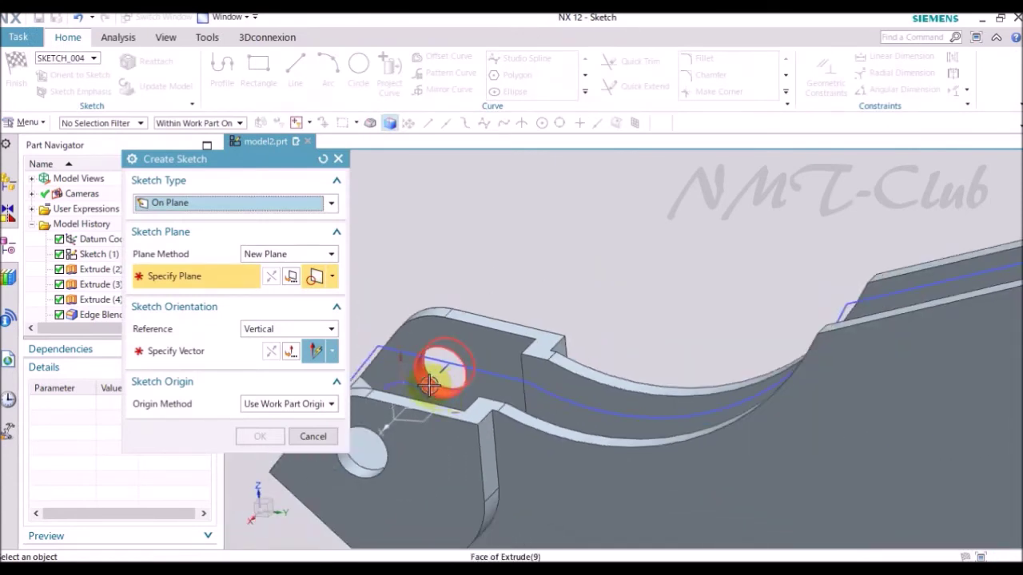
mouse_move(422, 377)
middle_down()
mouse_move(429, 373)
mouse_move(422, 376)
middle_up()
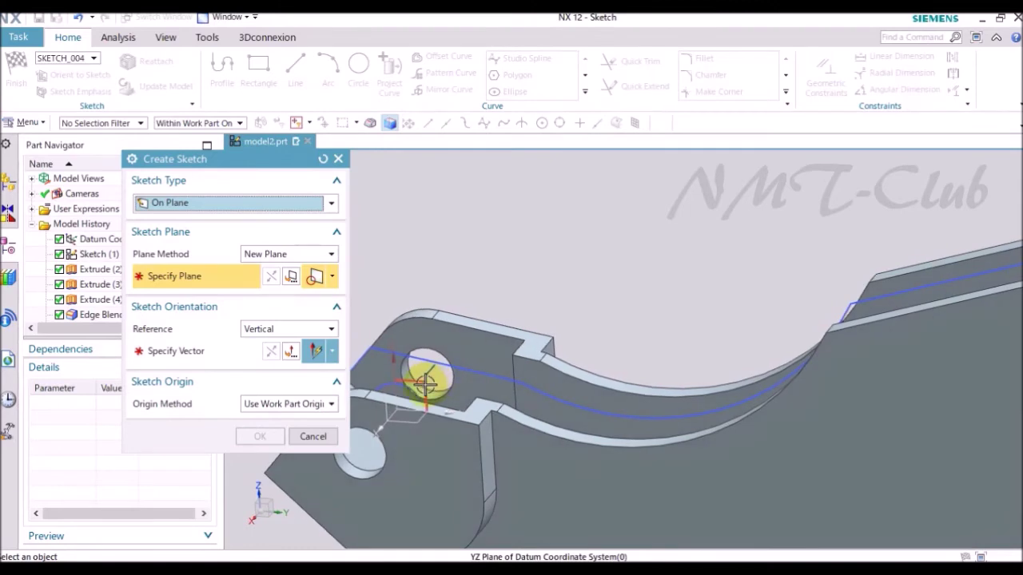
click(423, 383)
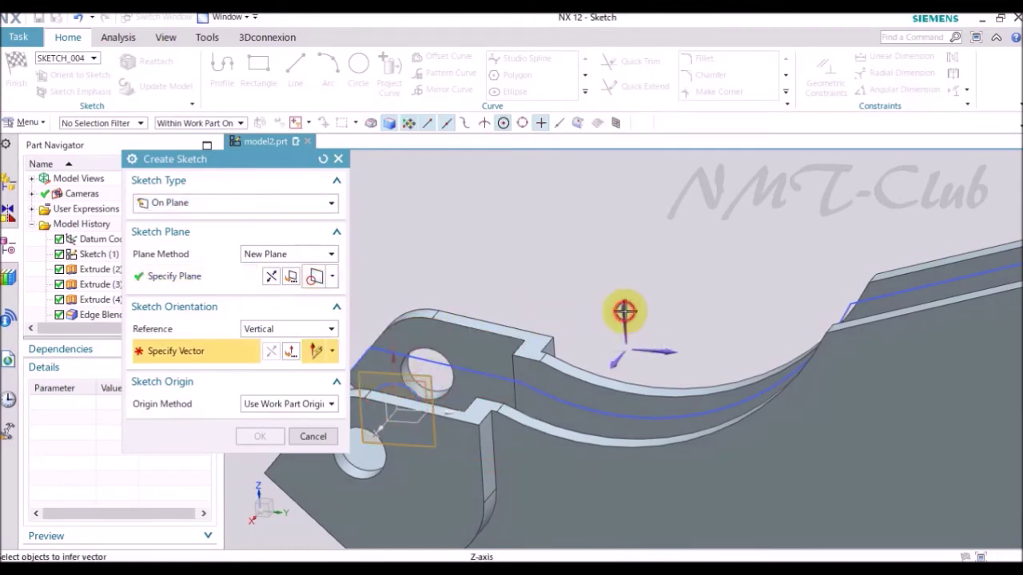
click(261, 437)
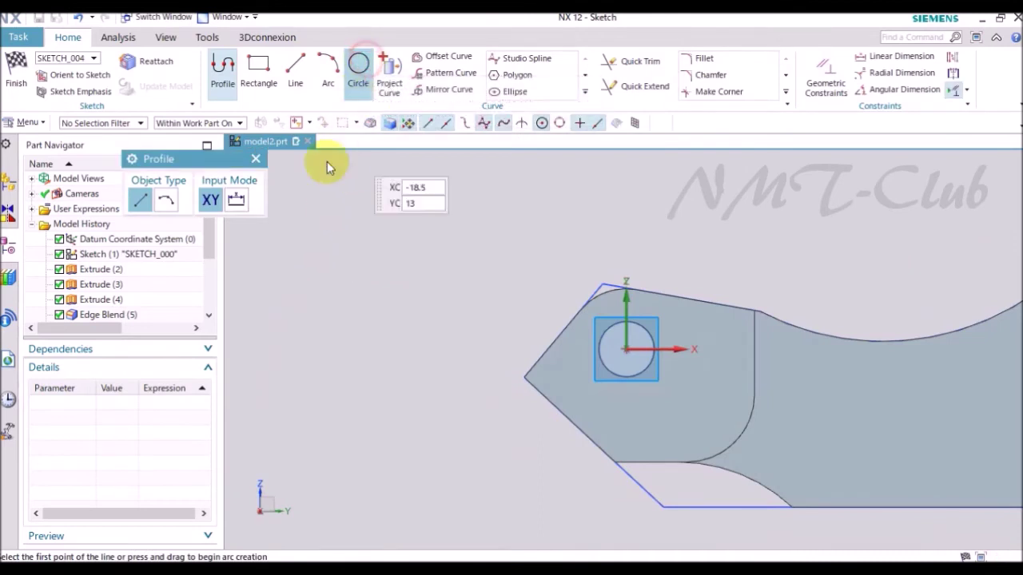
Sketch a circle of about 12.6 mm radius centred on the sketch origin at the pin hole
click(359, 66)
click(625, 348)
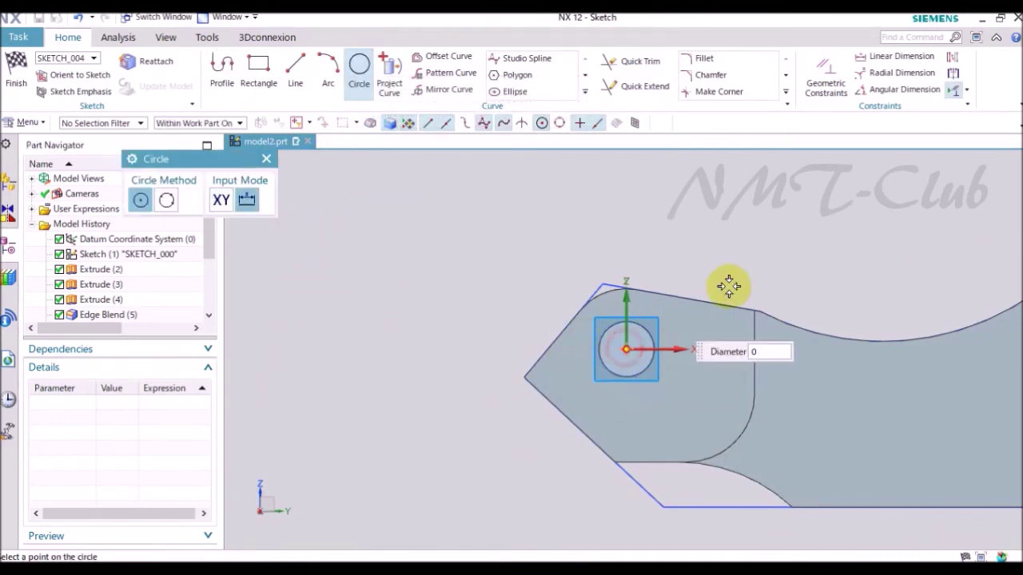
click(786, 251)
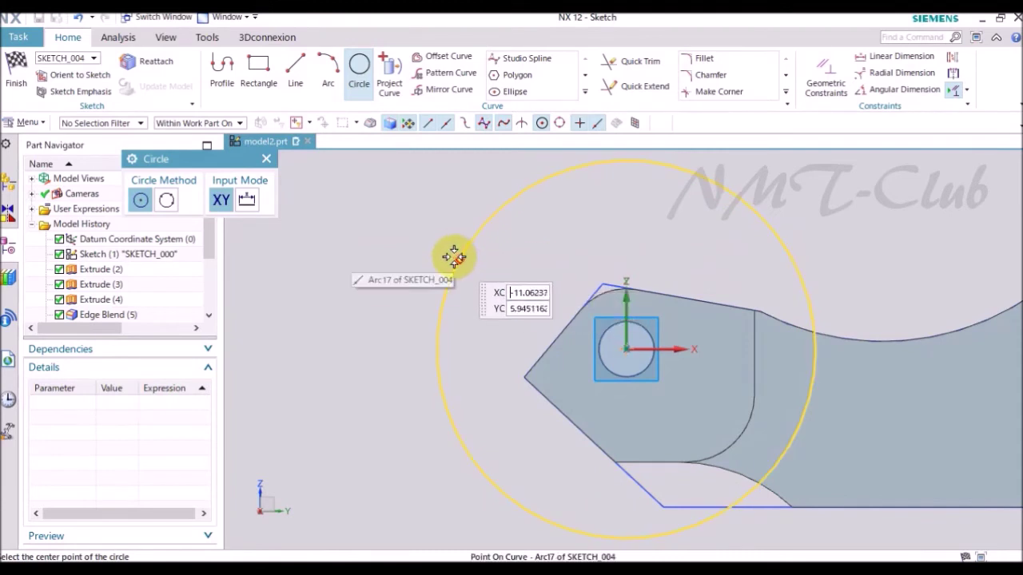
key(Escape)
Add a radial dimension to the large sketch circle and set its radius to 54.5 mm
key(d)
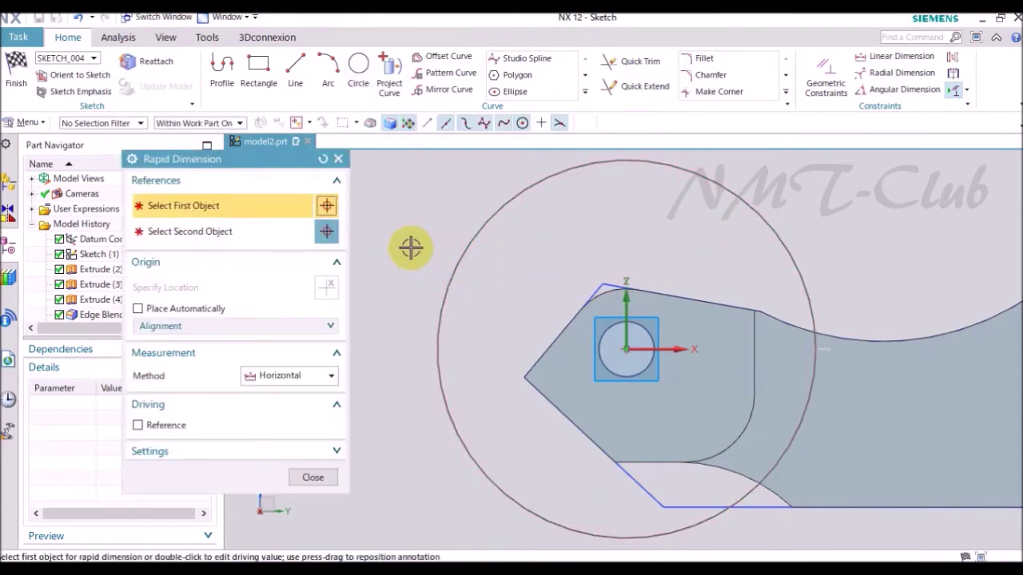
click(332, 374)
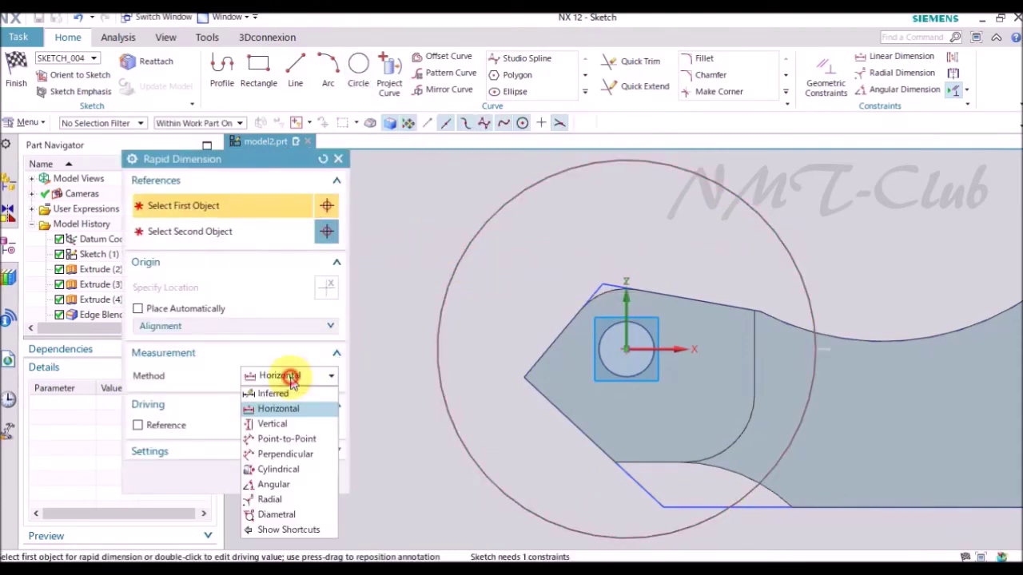
click(271, 500)
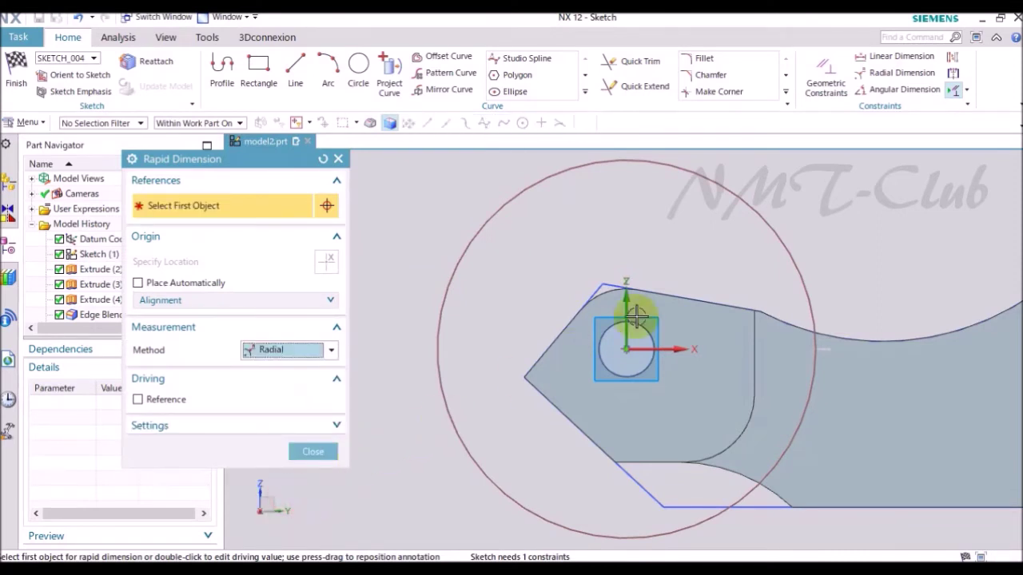
click(753, 212)
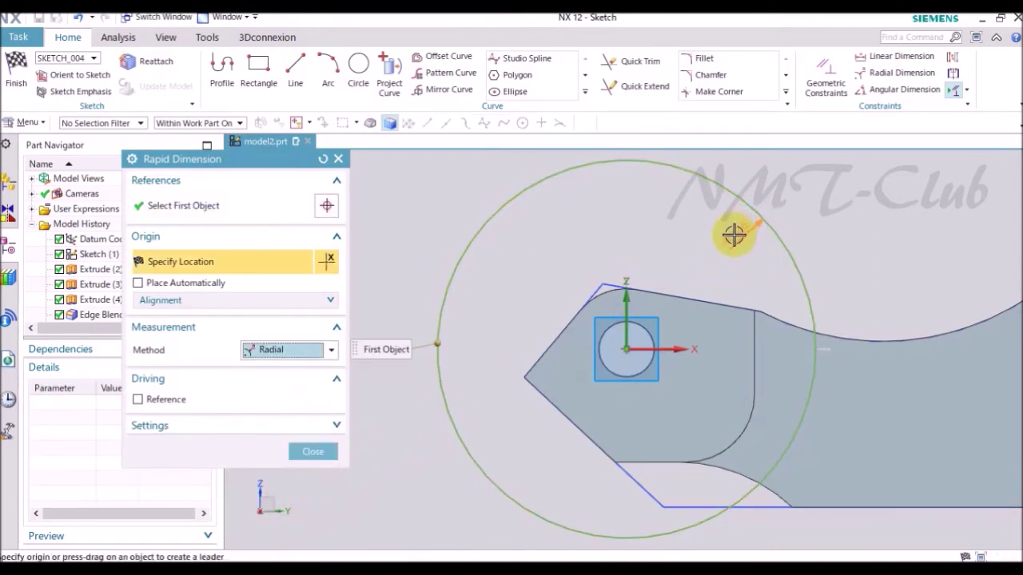
click(732, 234)
text(9)
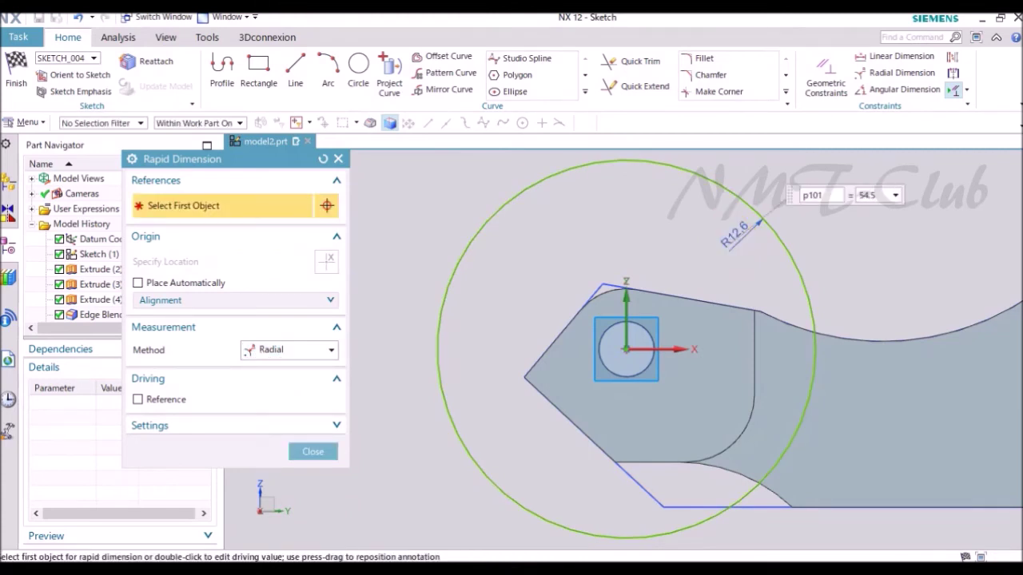
click(733, 234)
Sketch a rectangle about 10.5 mm wide and 2 mm high, crossing the circle and the part's curved outer edge
scroll(677, 246, down, 5)
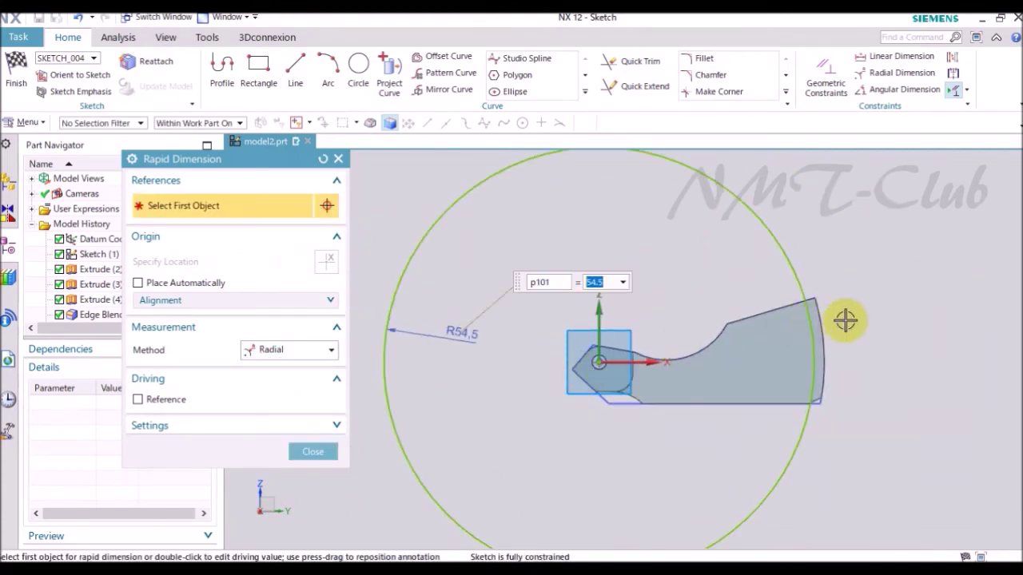
scroll(838, 319, up, 5)
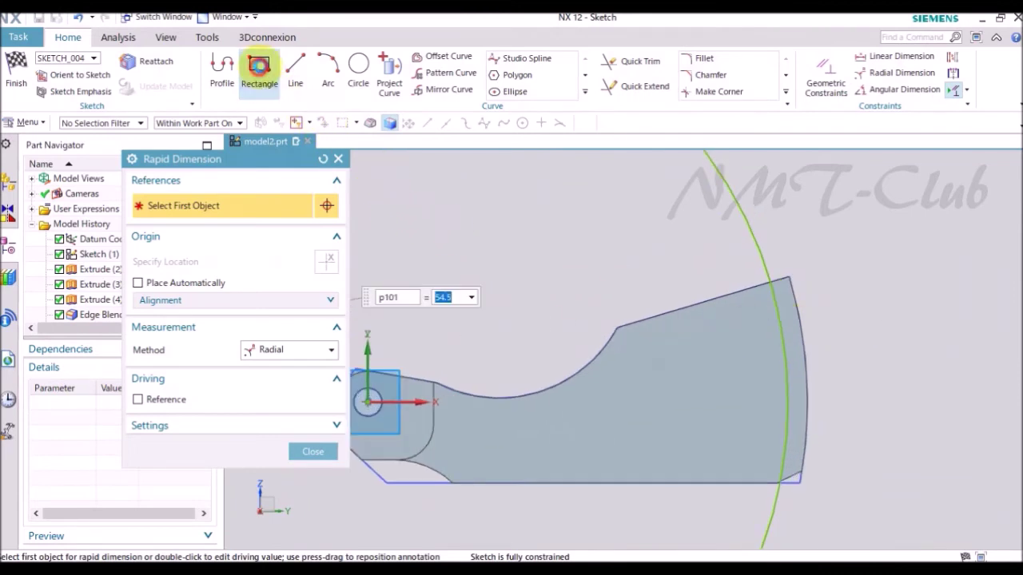
click(259, 70)
scroll(764, 303, up, 3)
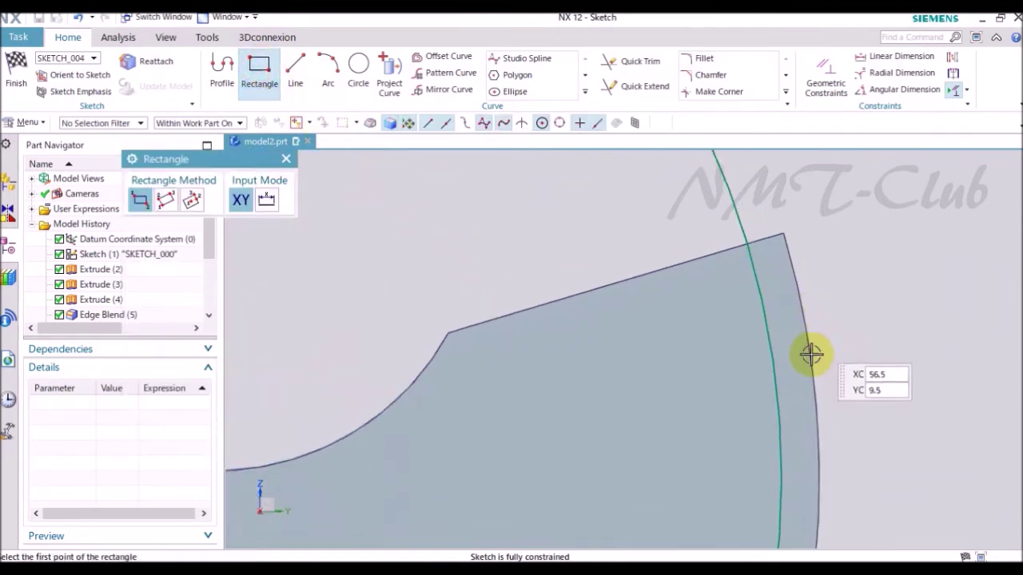
click(672, 407)
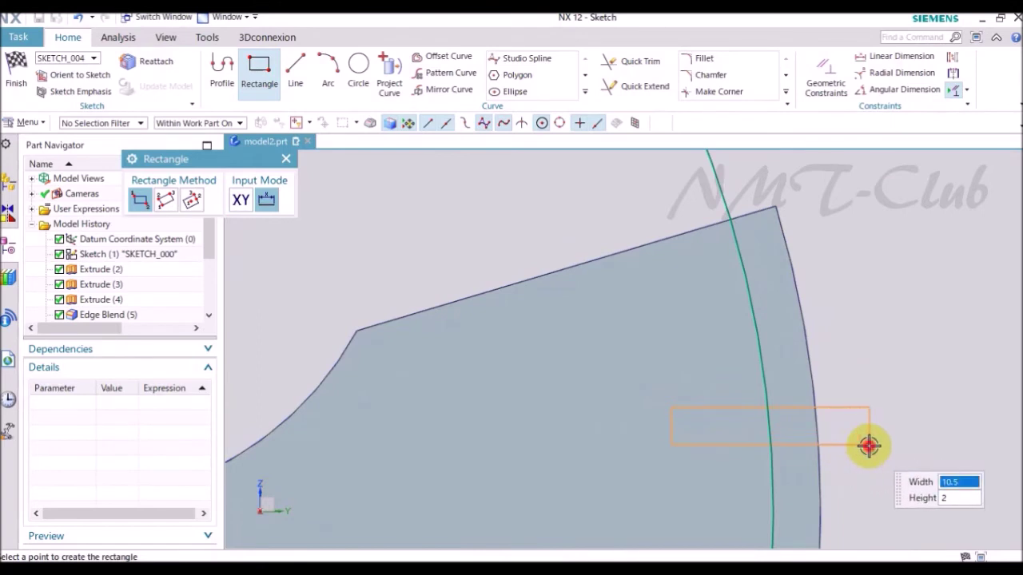
click(869, 443)
key(Escape)
Delete the perpendicular constraints at the two corners of the rectangle's end inside the circle
scroll(742, 468, up, 4)
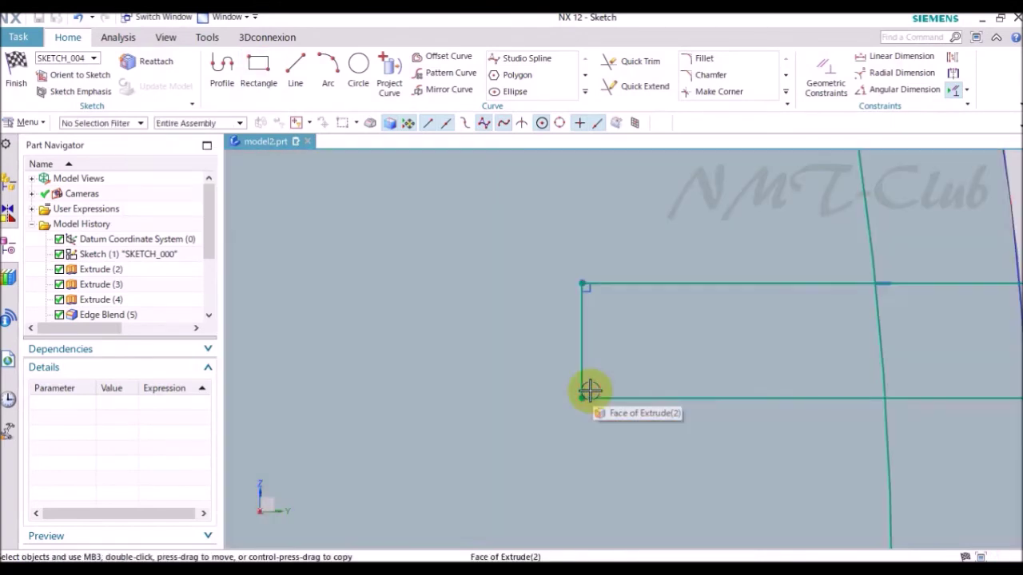
click(590, 391)
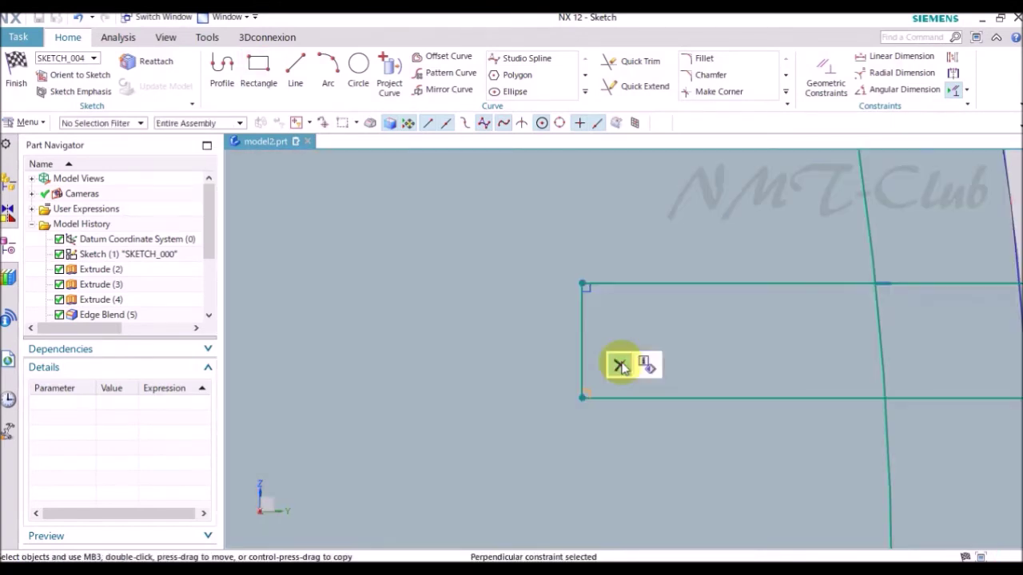
click(619, 365)
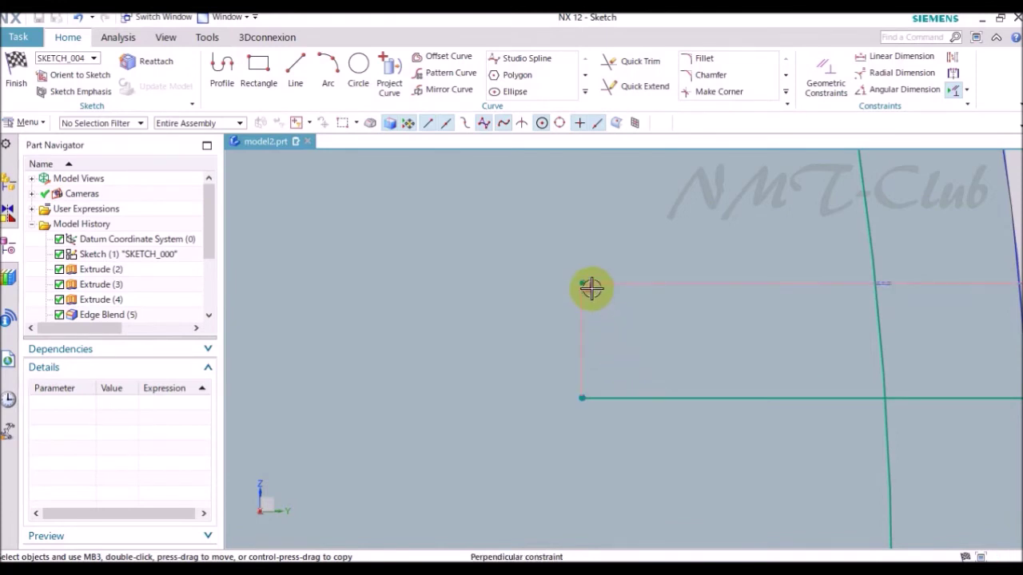
click(591, 288)
click(620, 264)
scroll(564, 290, down, 3)
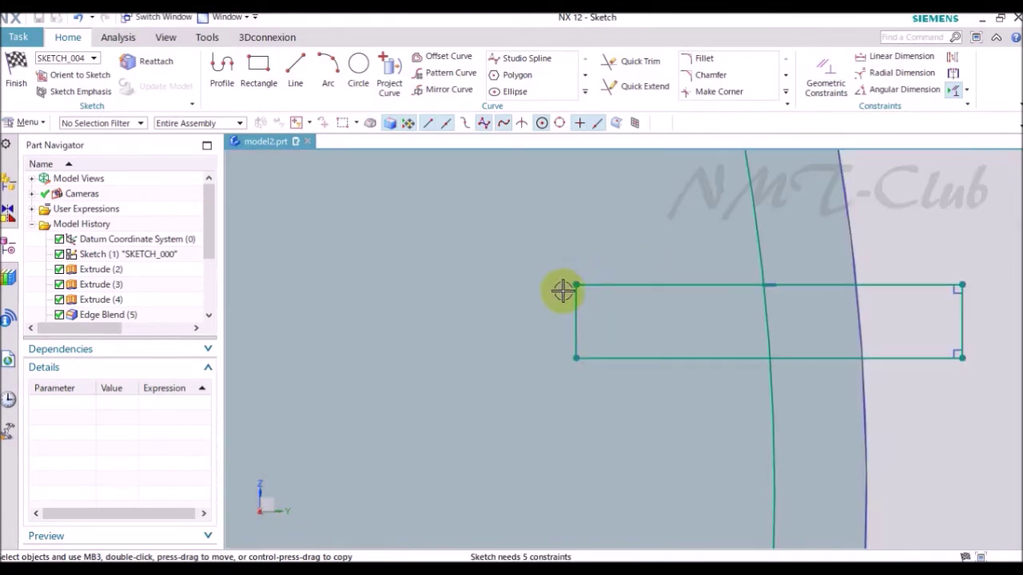
Move the rectangle's lower inner corner towards the circle so that the inner end slants and the shape is about 2.5 mm high
scroll(796, 381, down, 1)
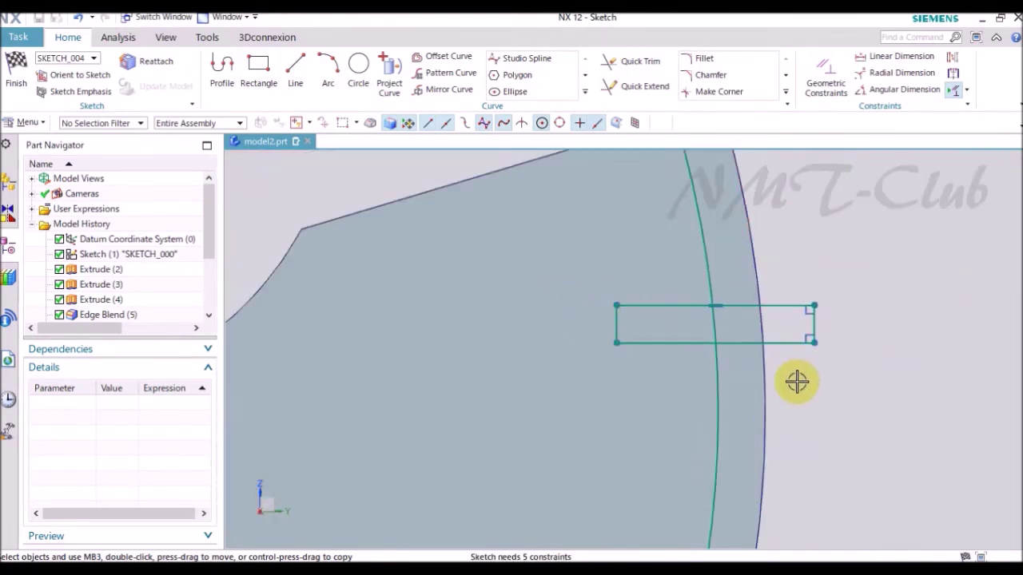
click(624, 362)
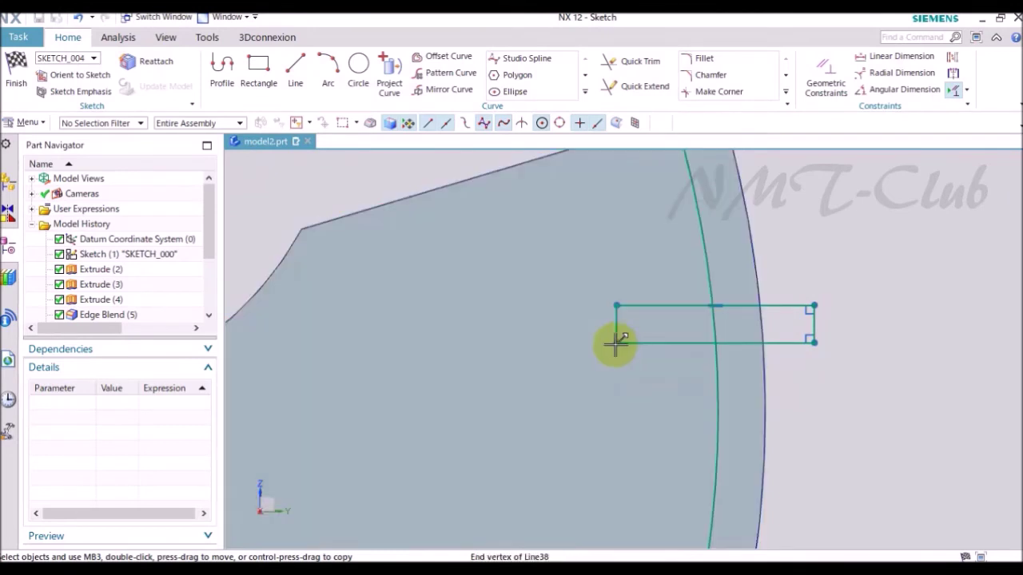
drag(615, 342, 650, 349)
Add a vertical dimension of 5.3 mm from the sketch origin to the slanted shape's upper inner corner
scroll(676, 289, down, 2)
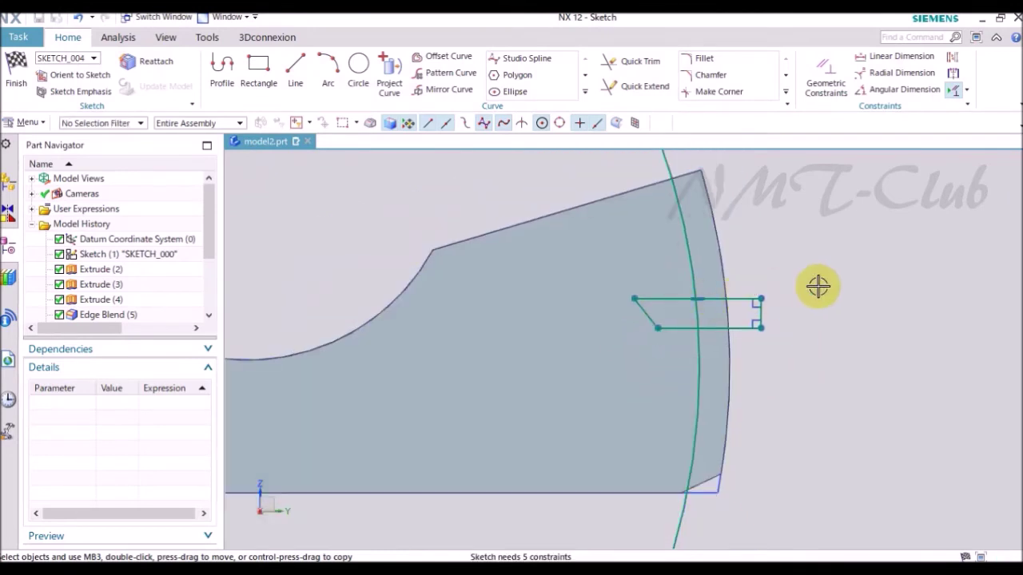
key(d)
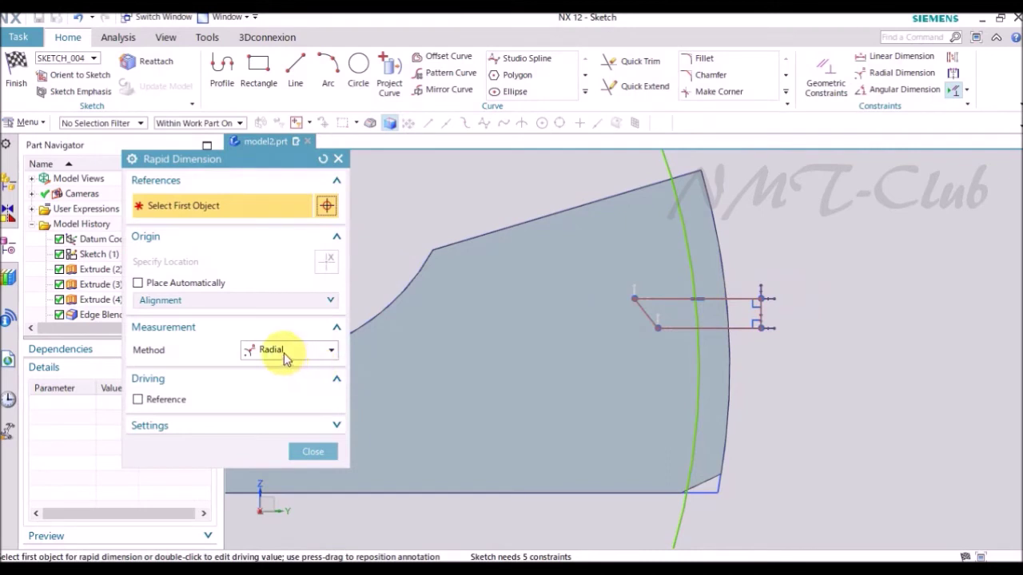
click(285, 358)
click(272, 397)
scroll(780, 392, down, 3)
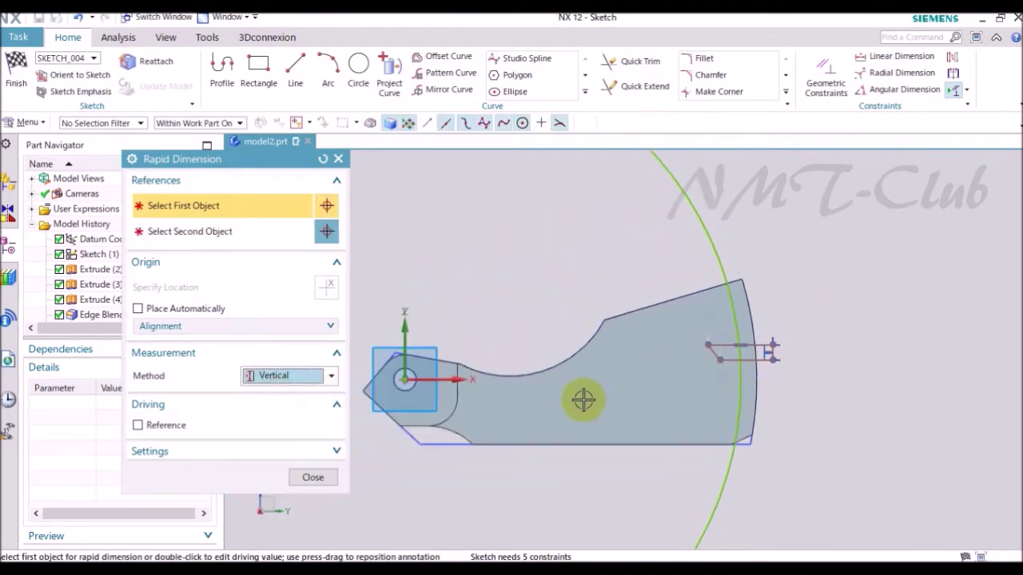
click(707, 346)
scroll(755, 332, up, 5)
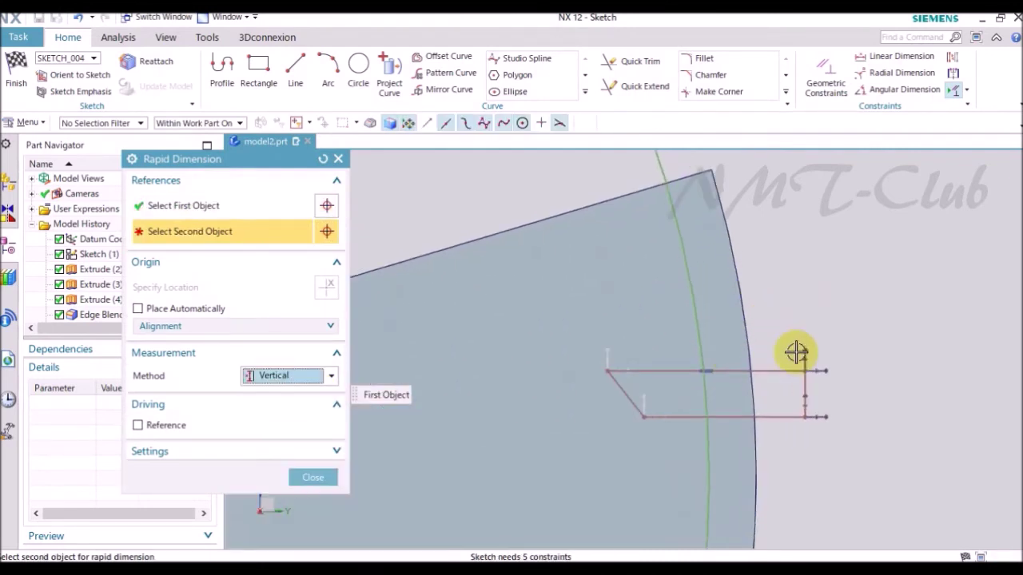
click(600, 371)
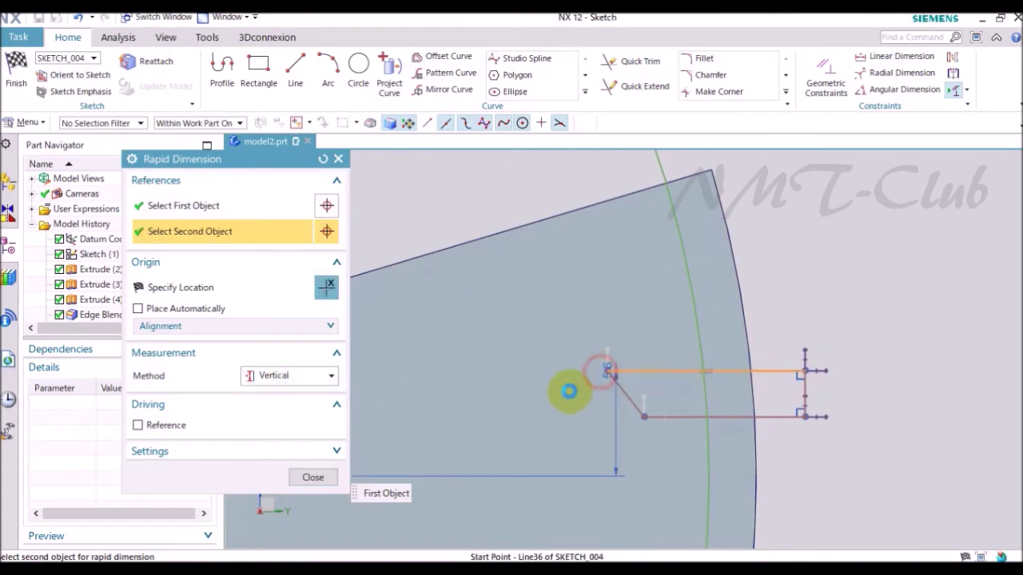
click(560, 407)
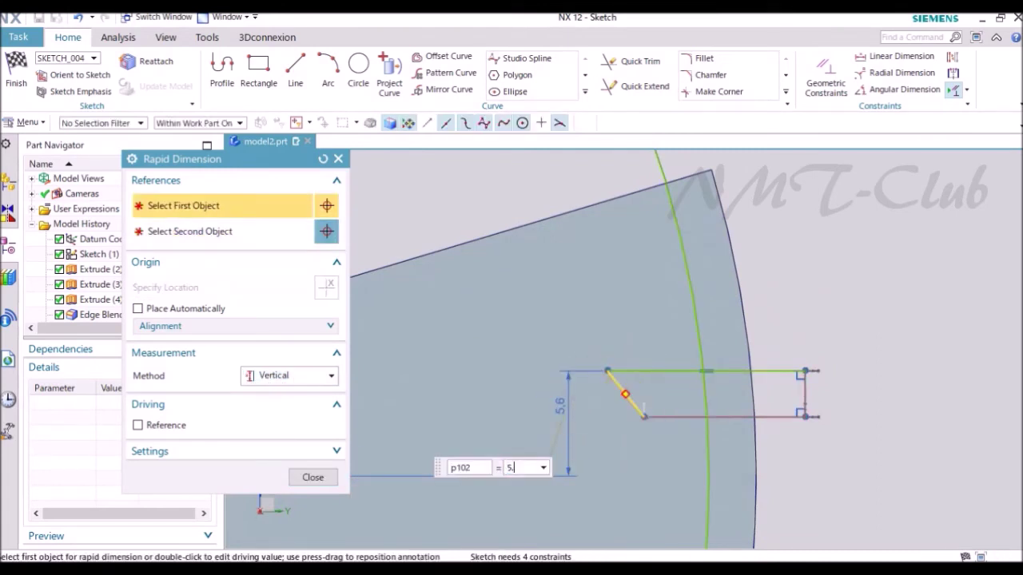
key(Return)
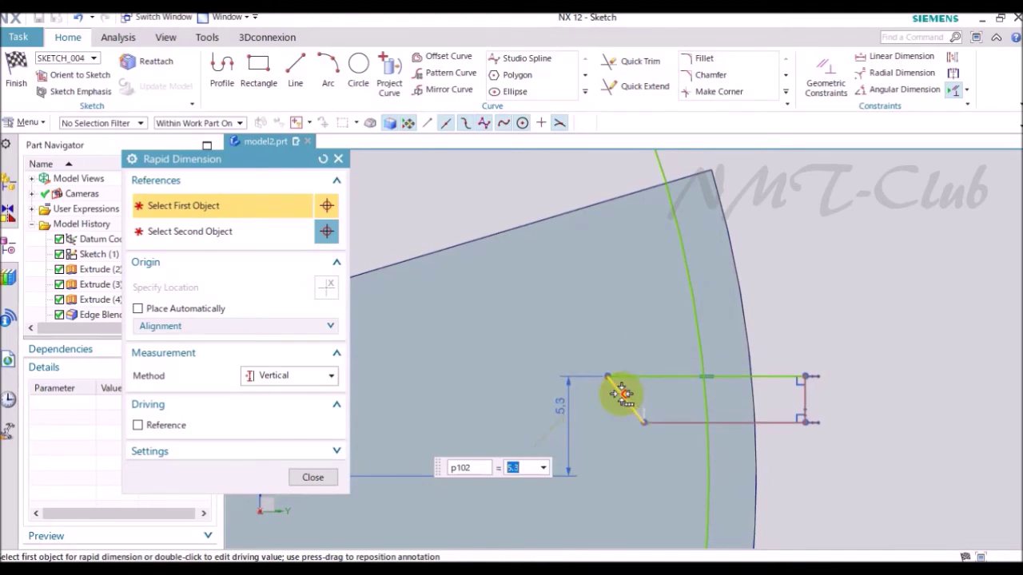
Add a vertical dimension of 1.5 mm between the upper and lower corners of the slanted inner edge
scroll(621, 387, up, 3)
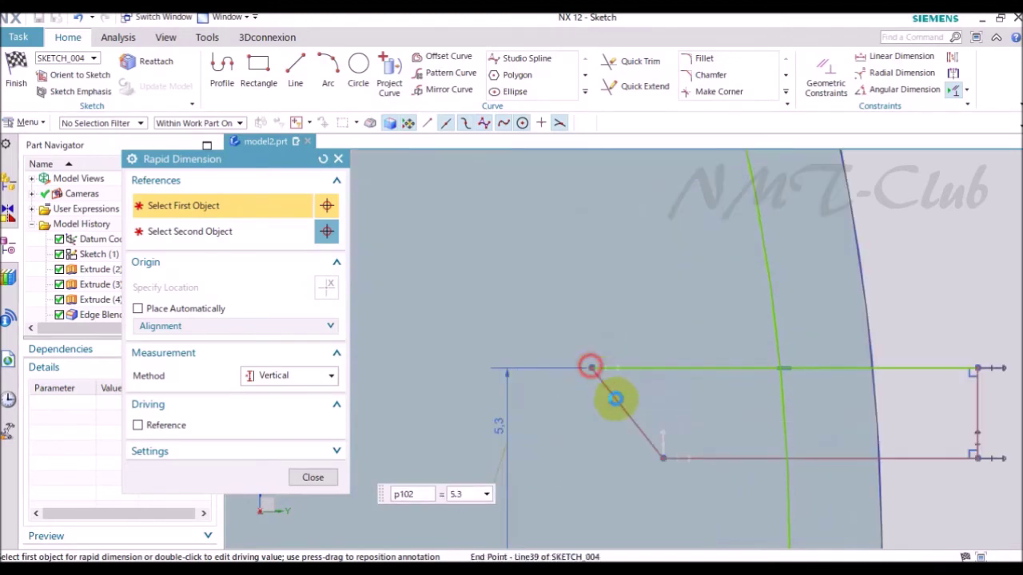
click(590, 368)
click(665, 459)
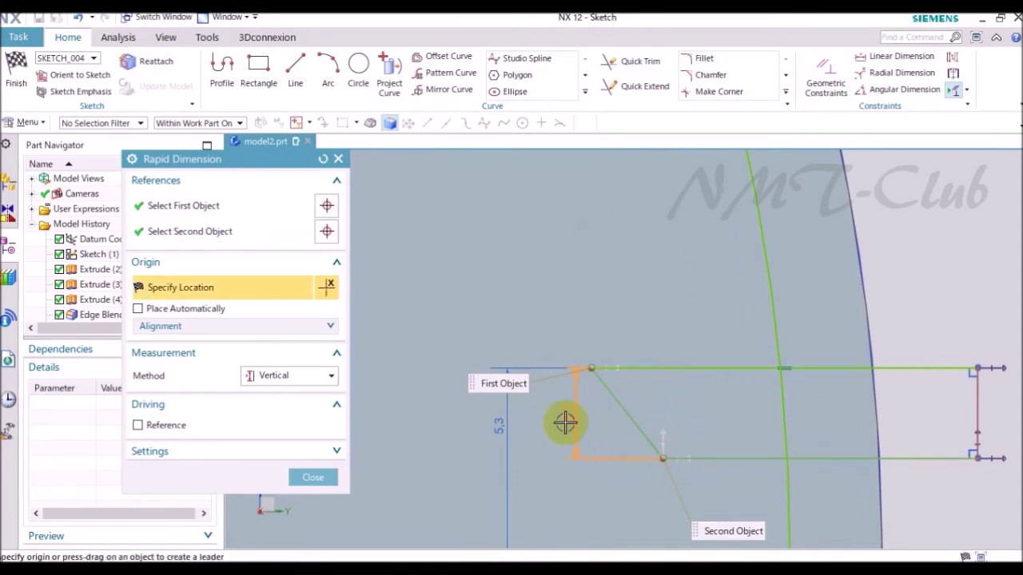
click(564, 421)
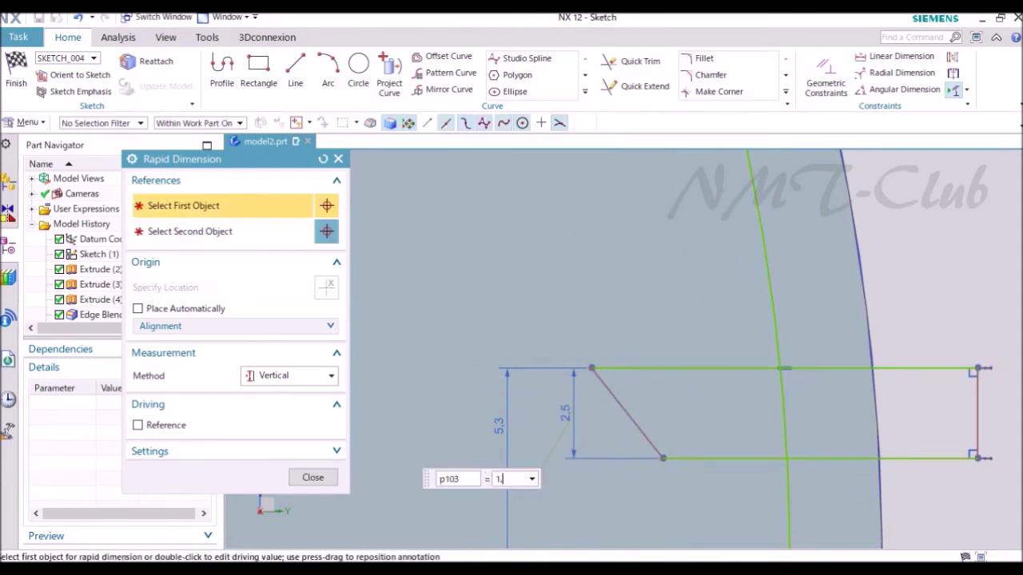
text(1.5)
key(Return)
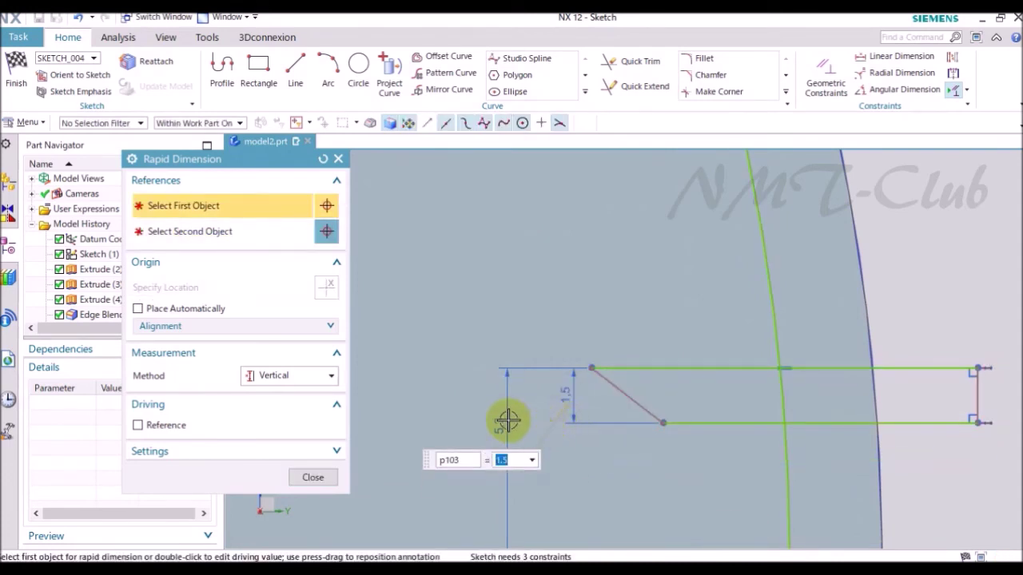
Add an angular dimension of 70° between the upper horizontal line and the slanted inner edge, and finish dimensioning
click(291, 376)
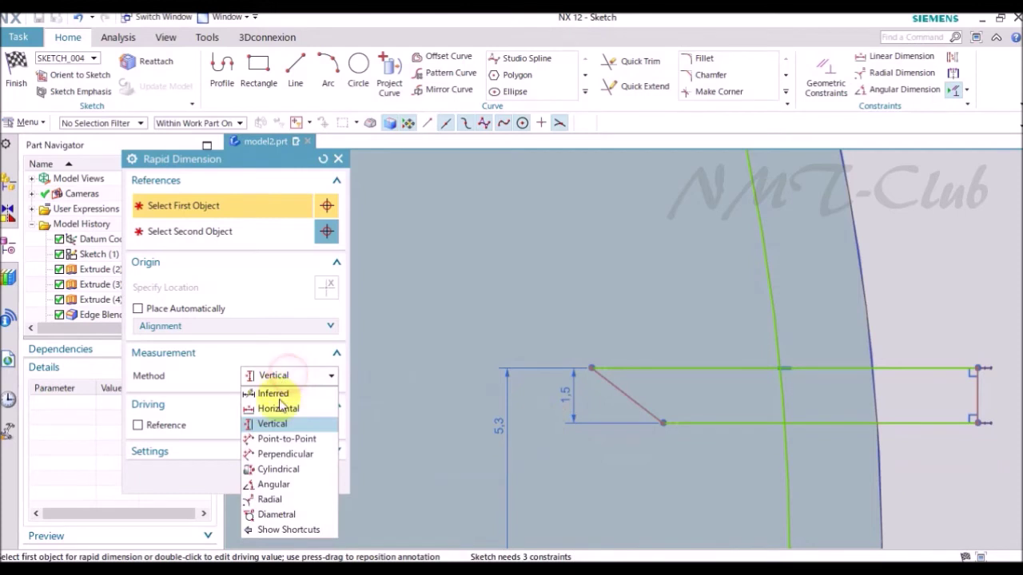
click(274, 485)
click(640, 369)
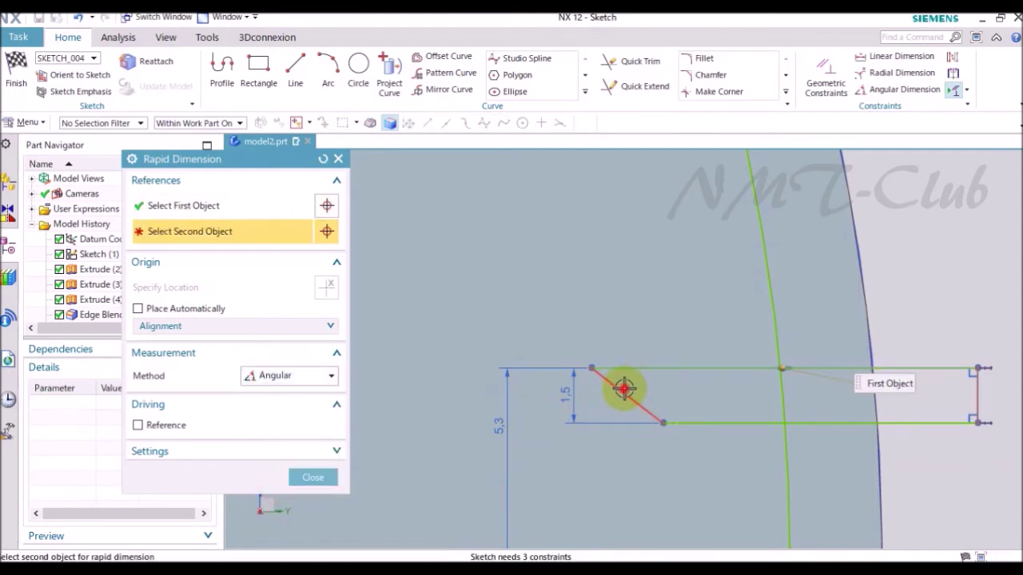
click(624, 389)
click(727, 414)
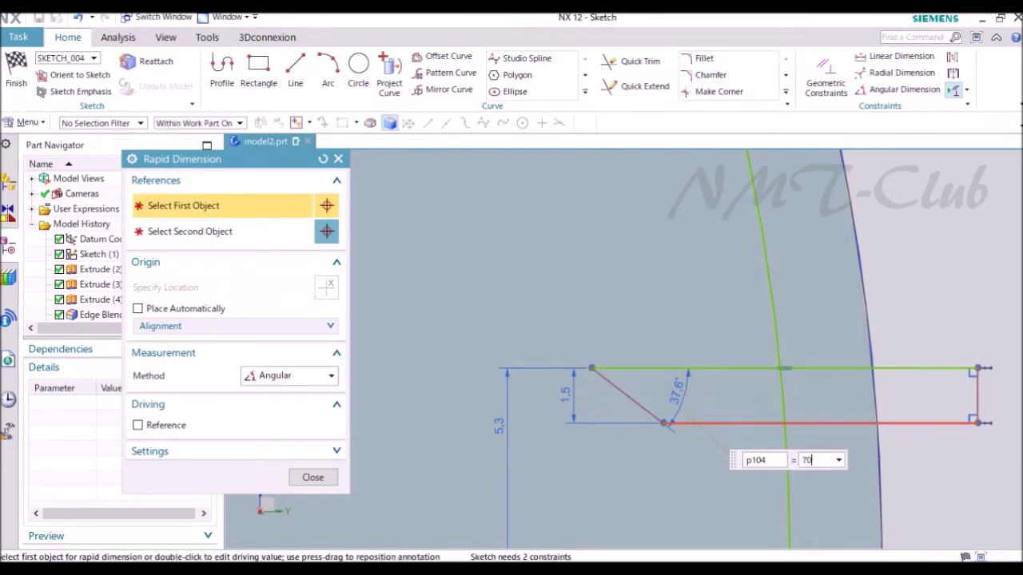
key(Return)
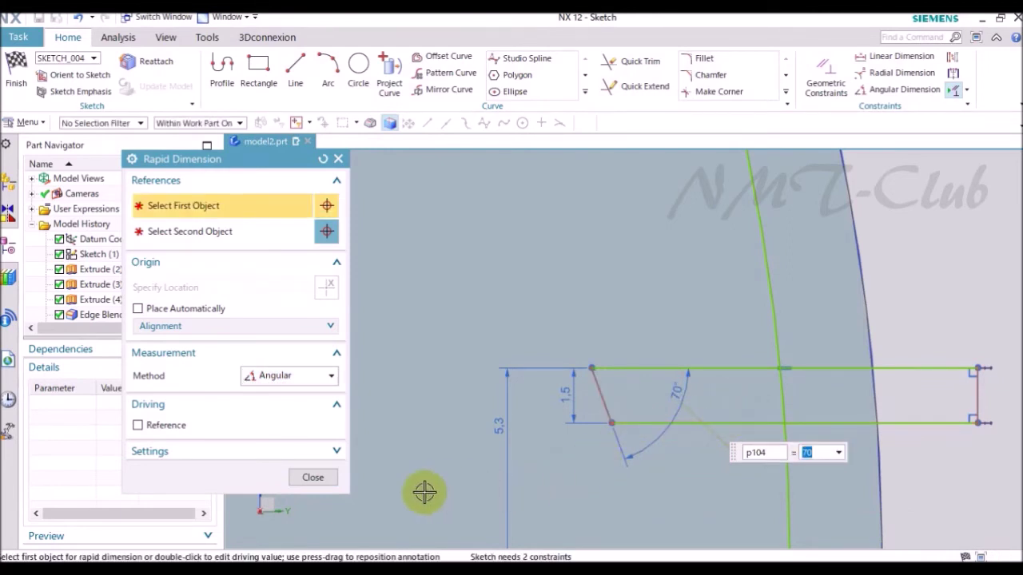
click(325, 483)
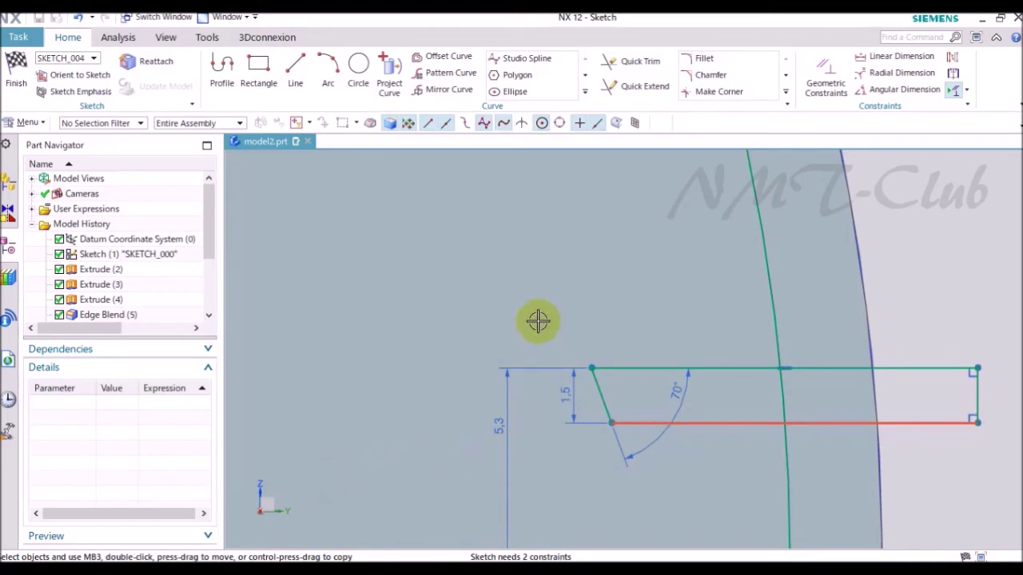
Trim the part of the upper horizontal line that extends outside the large circle with Quick Trim
scroll(537, 376, down, 3)
scroll(647, 384, down, 2)
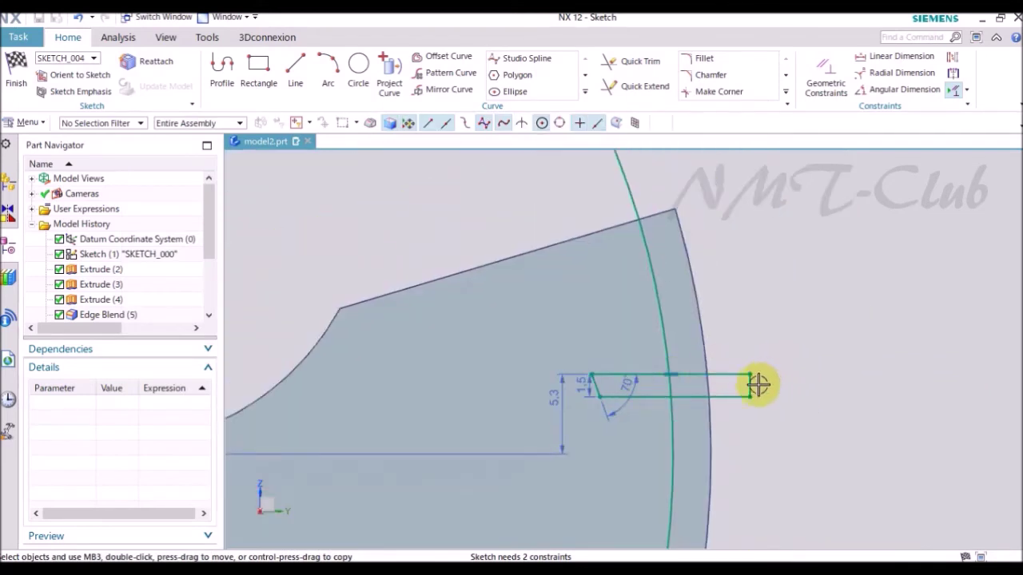
scroll(747, 383, up, 3)
key(t)
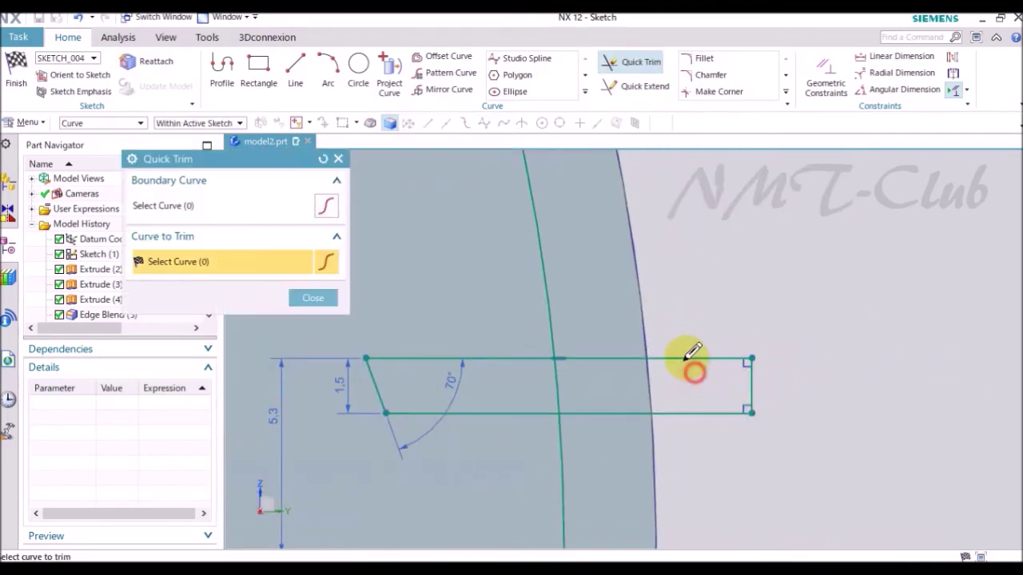
key(Escape)
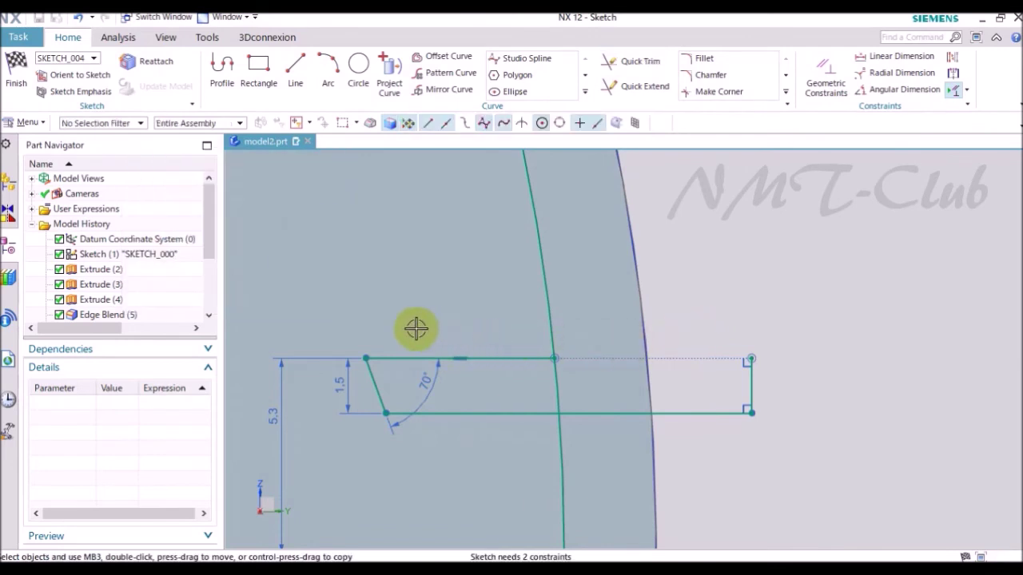
Add a horizontal dimension of 2 mm to the upper line of the slanted notch and finish dimensioning
key(d)
click(283, 377)
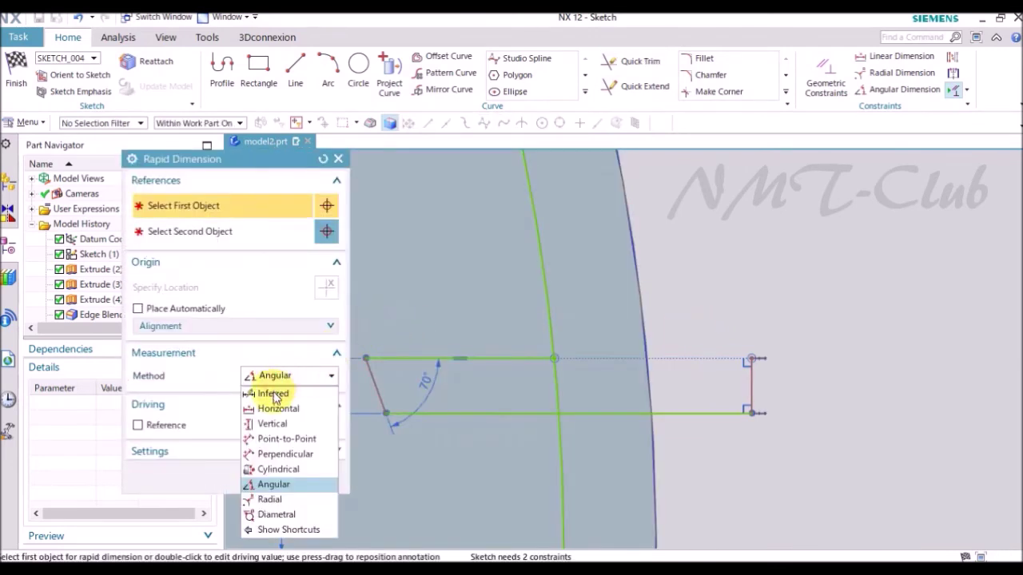
click(276, 408)
click(390, 352)
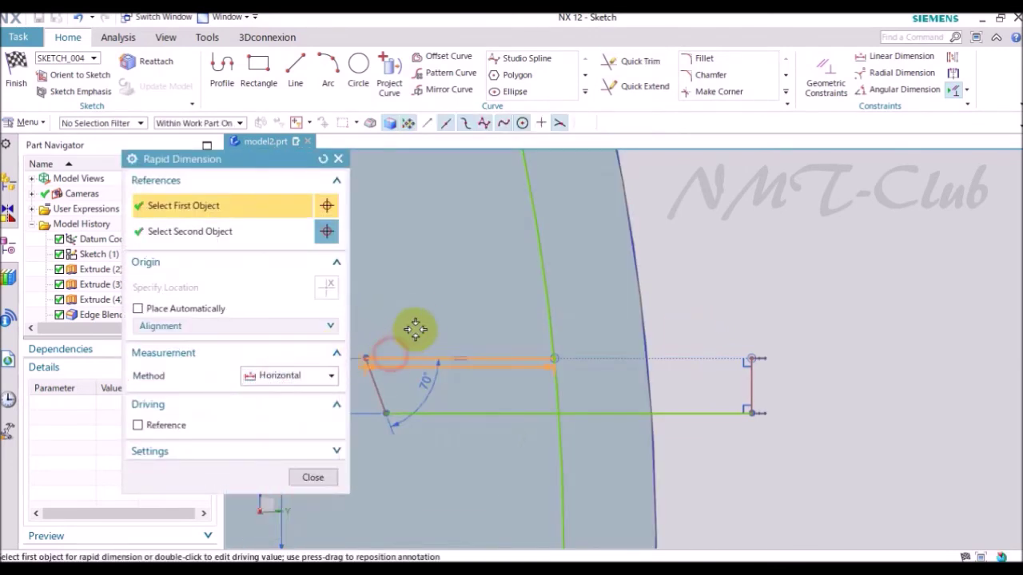
click(426, 320)
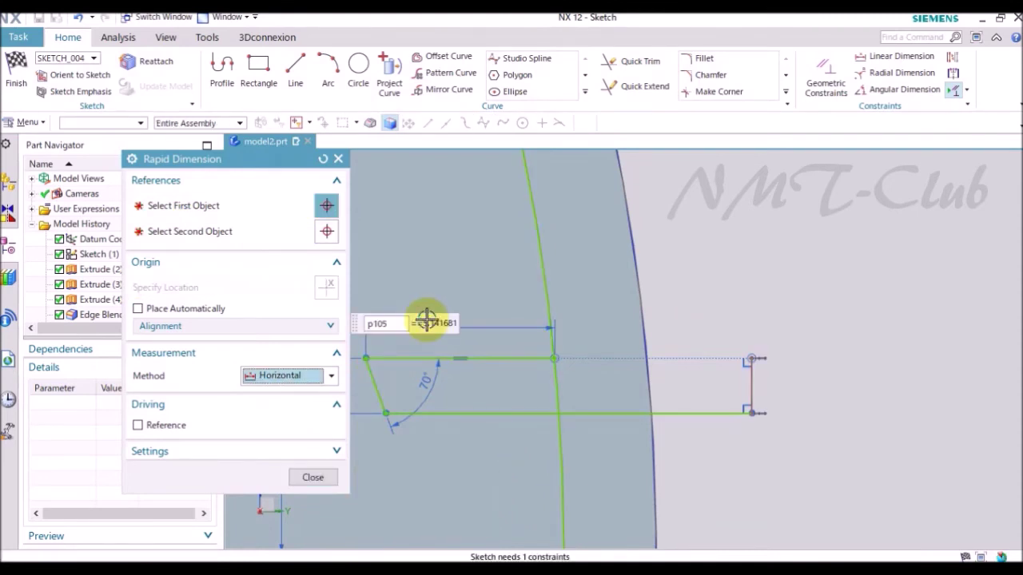
text(2)
key(Return)
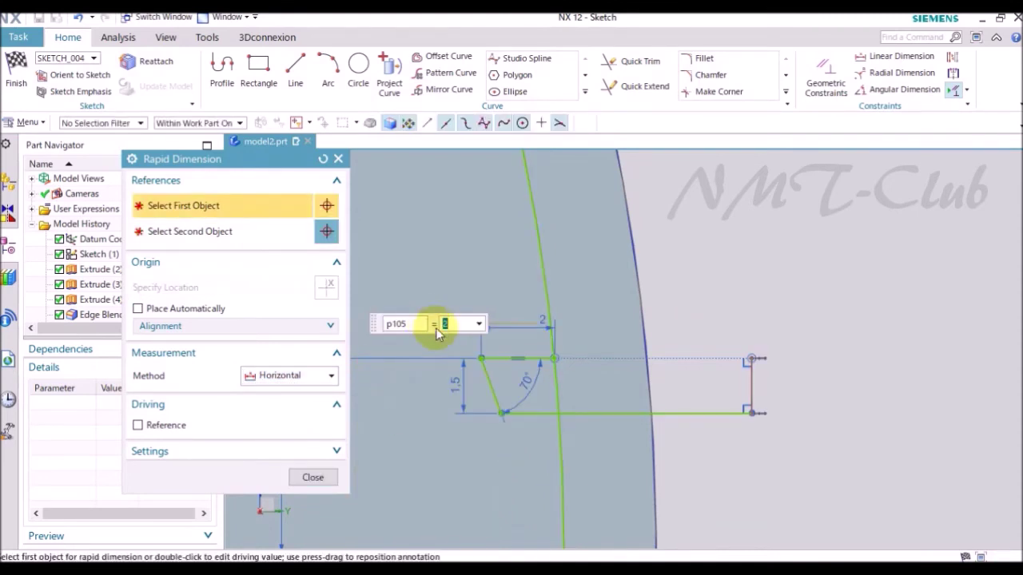
click(313, 479)
Project the shell's inner end edge and inner sloped top edge into the sketch with Project Curve
scroll(536, 440, down, 3)
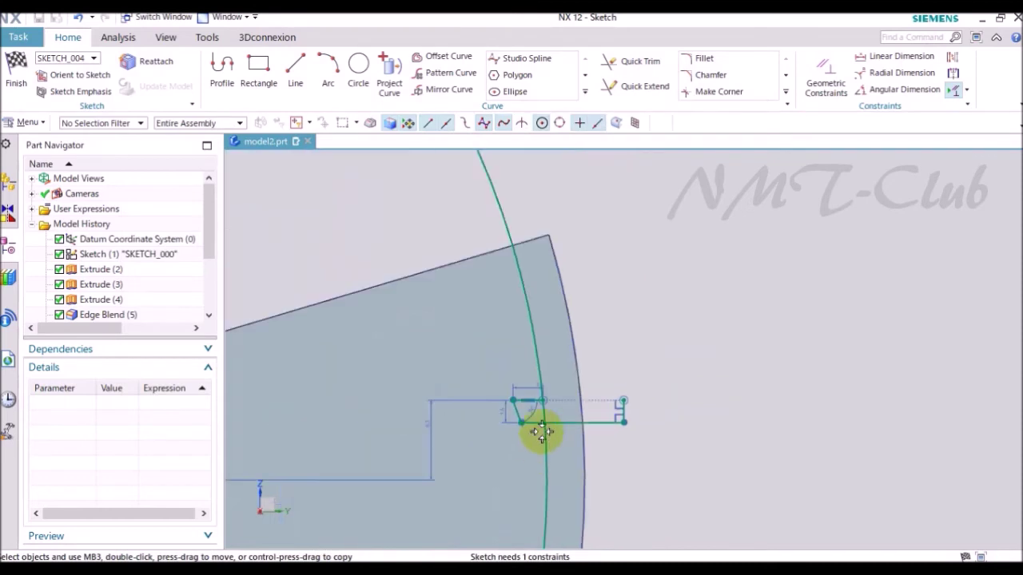
click(387, 76)
middle_drag(623, 183, 548, 270)
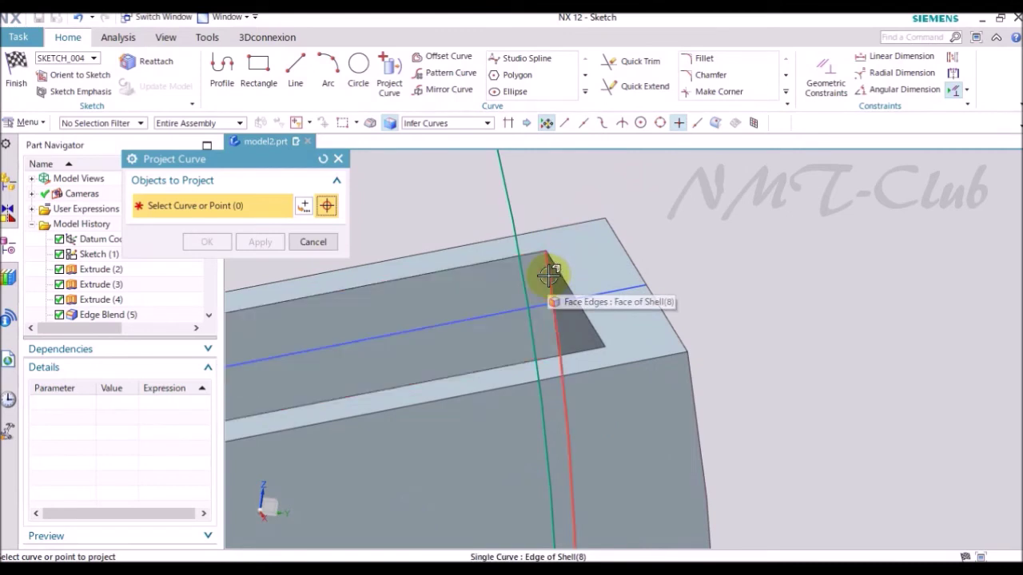
click(548, 274)
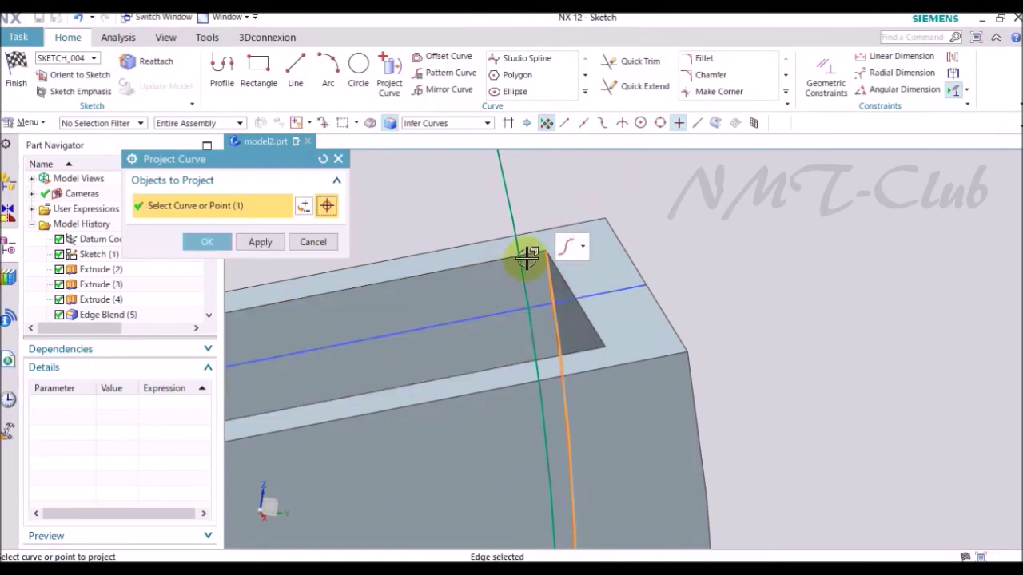
click(527, 257)
click(217, 242)
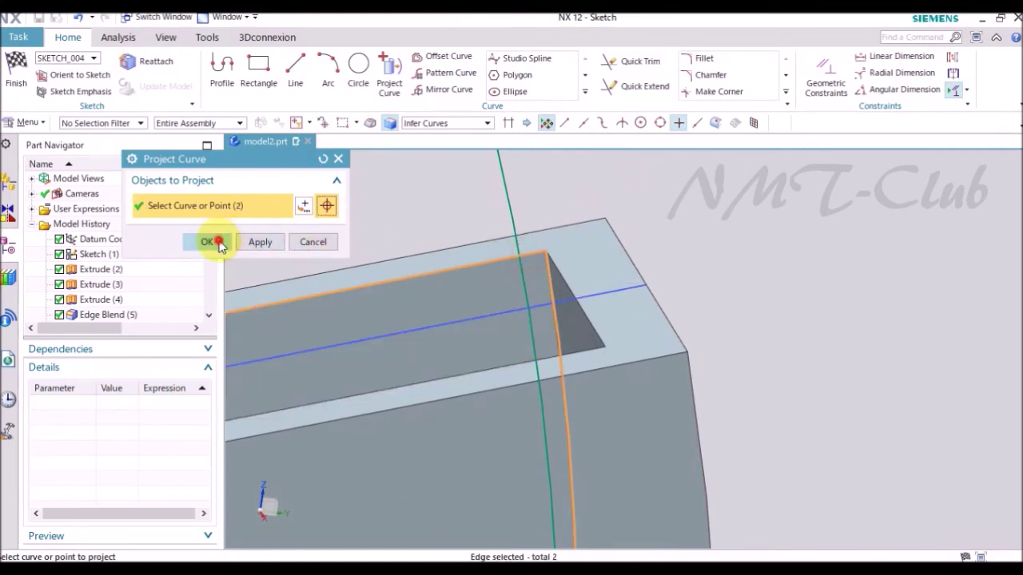
Orient the view to the sketch and trim the notch lines beyond the projected end edge and both arcs below the notch
right_click(676, 181)
click(700, 183)
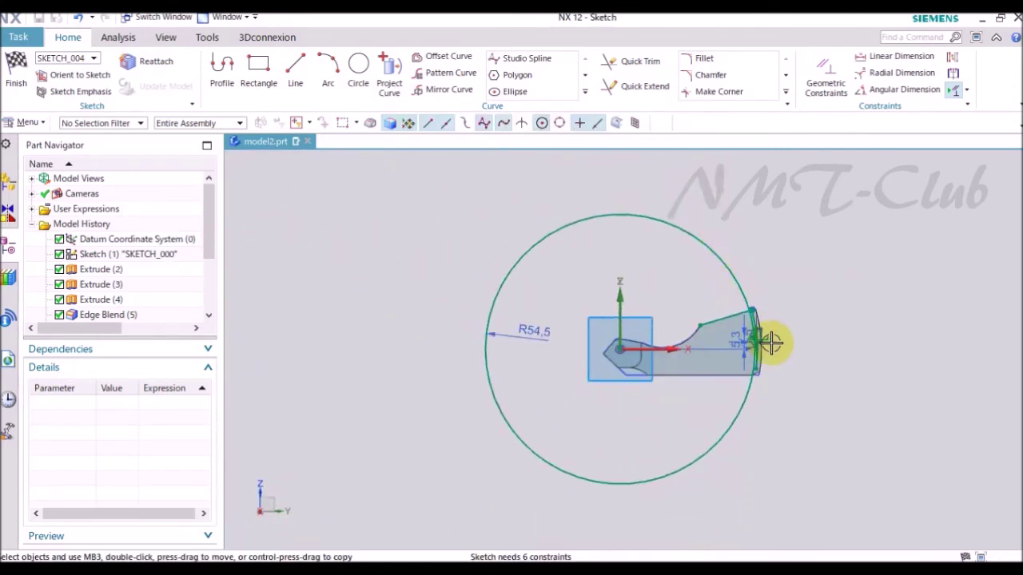
scroll(753, 336, up, 6)
scroll(740, 342, up, 2)
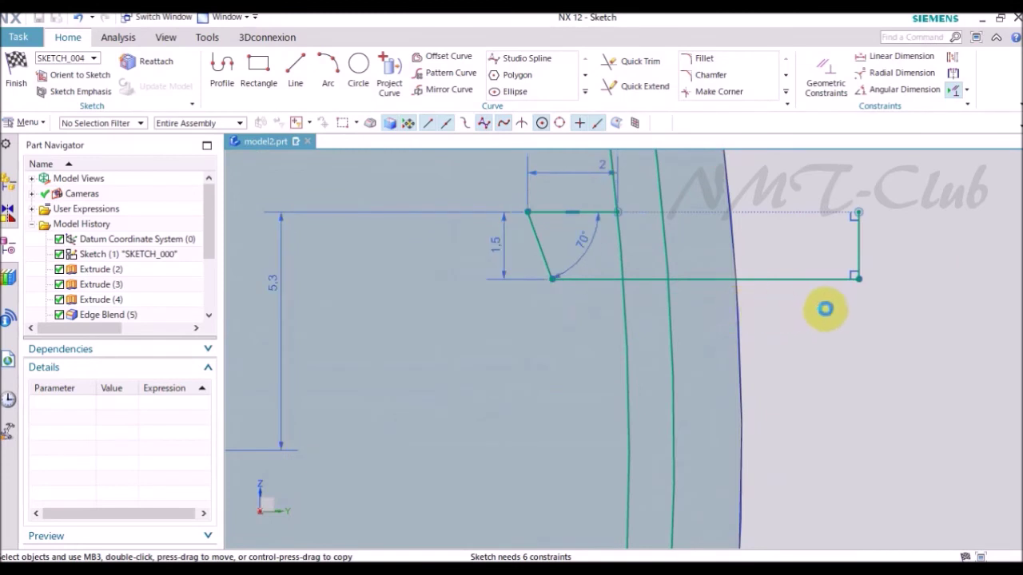
key(t)
drag(861, 244, 829, 270)
drag(798, 329, 568, 347)
scroll(644, 247, up, 2)
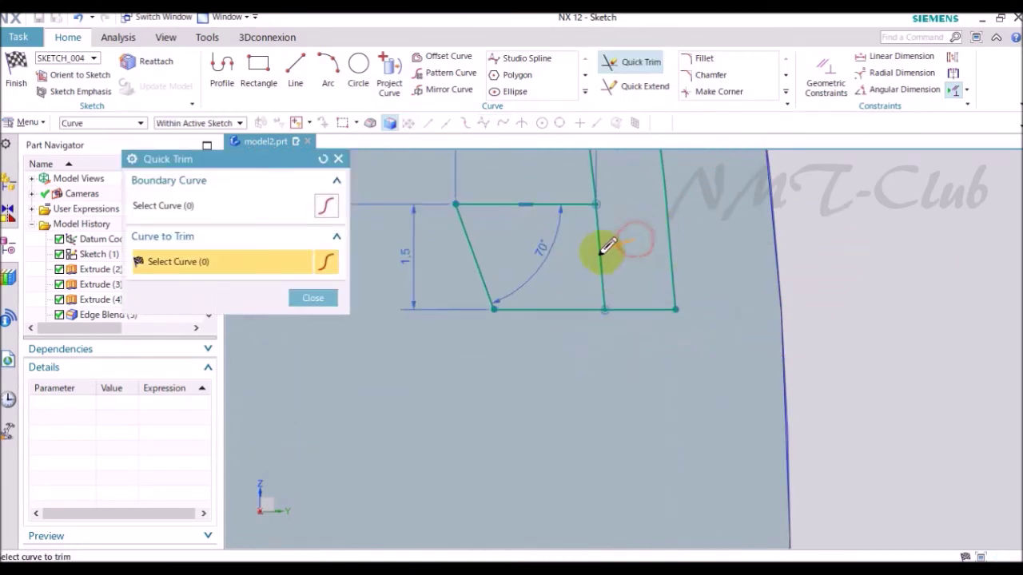
Trim the remaining curves outside the closed hook-shaped profile, including the sloped edge beyond the inner arc, and finish the sketch
scroll(630, 408, down, 4)
scroll(568, 192, up, 2)
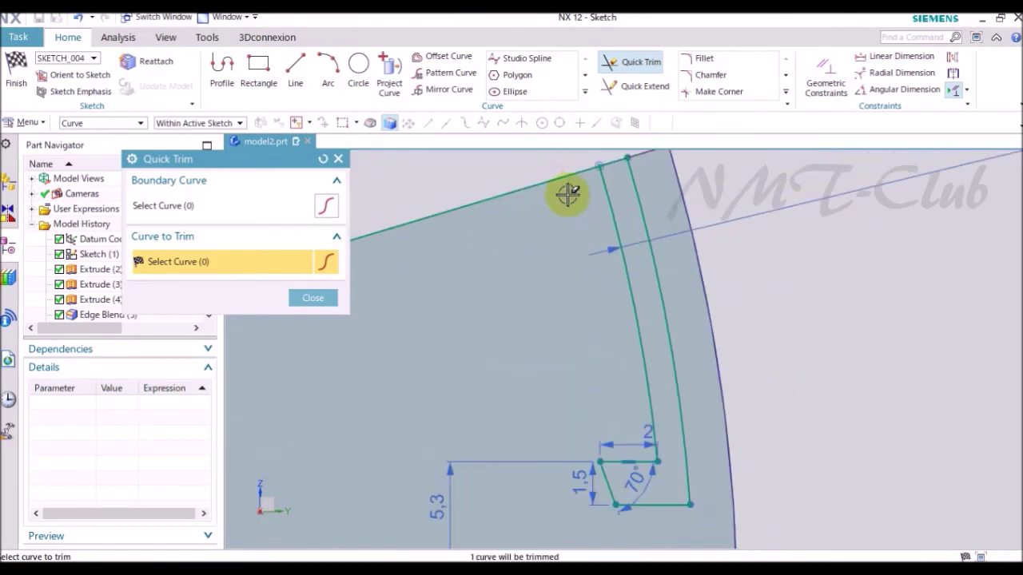
scroll(621, 201, down, 2)
scroll(673, 210, up, 2)
scroll(634, 194, down, 2)
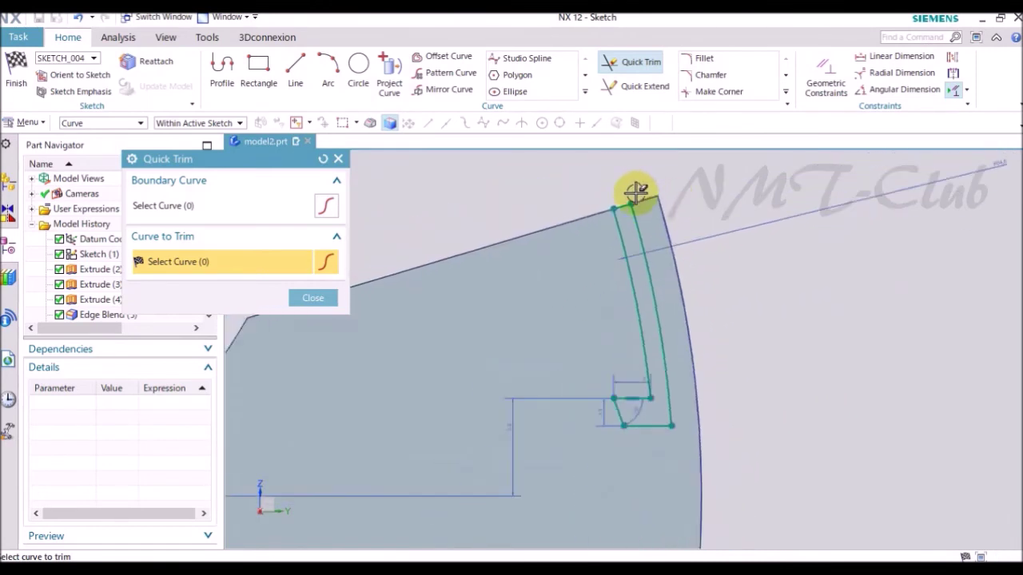
middle_click(755, 321)
right_click(756, 321)
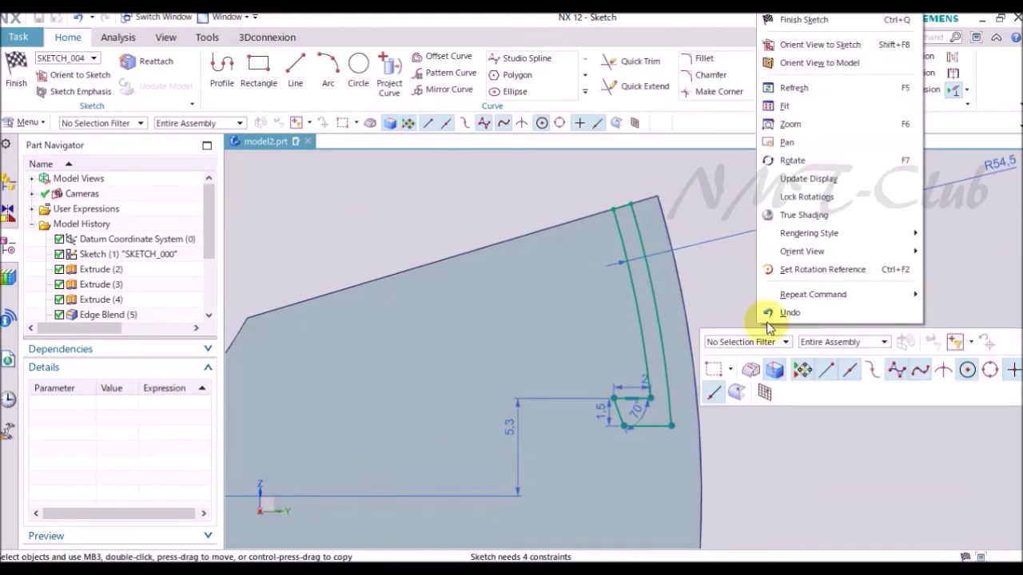
click(799, 19)
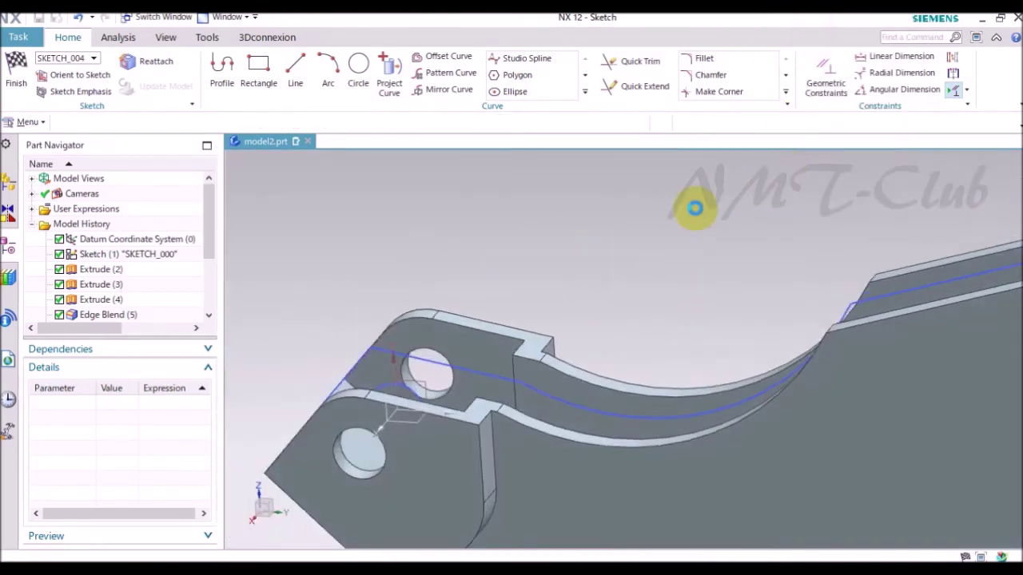
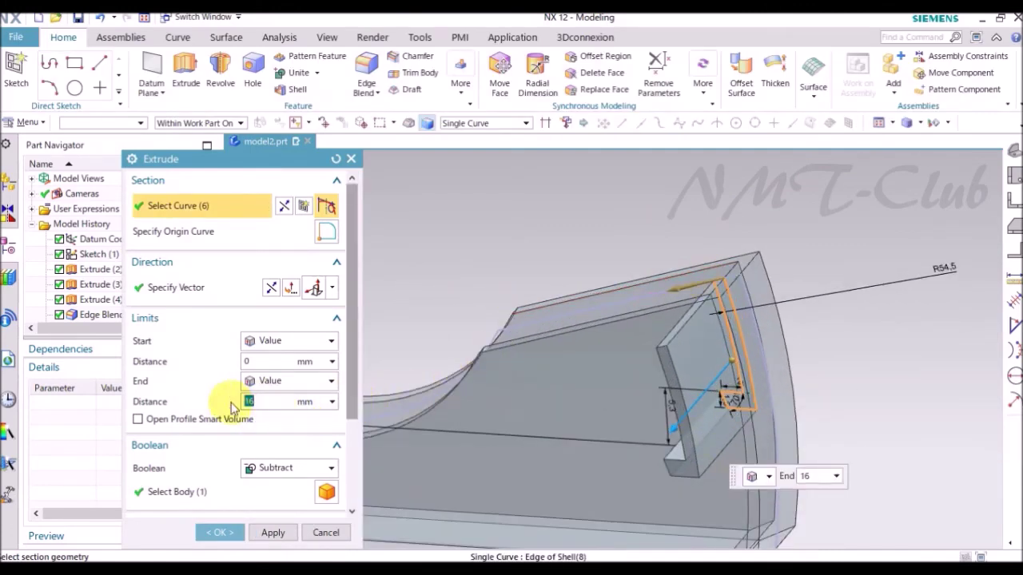
Extrude the hook-shaped profile from -2 mm to 2 mm and unite it with the body
click(268, 362)
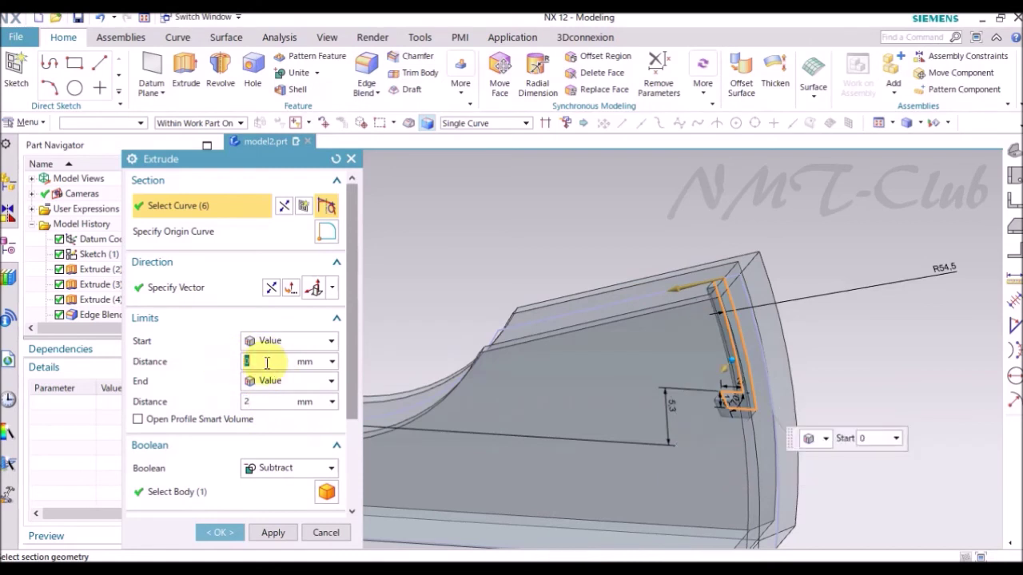
text(-2)
key(Return)
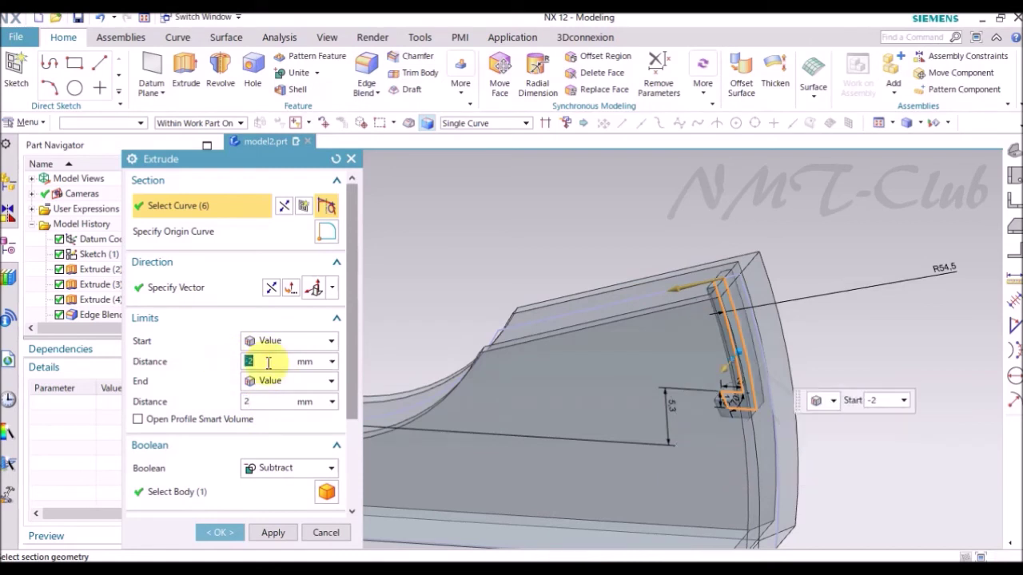
click(284, 471)
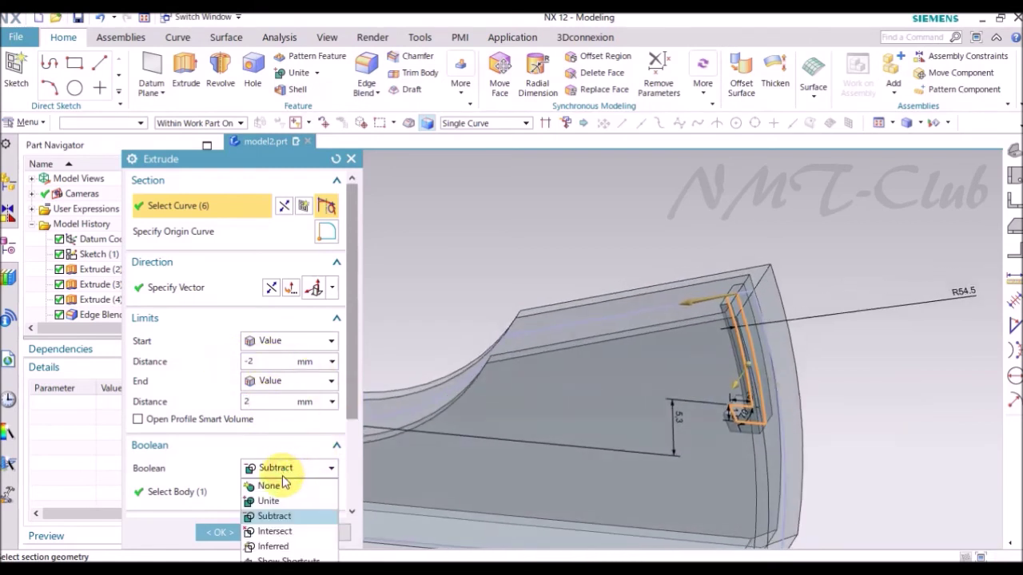
click(268, 501)
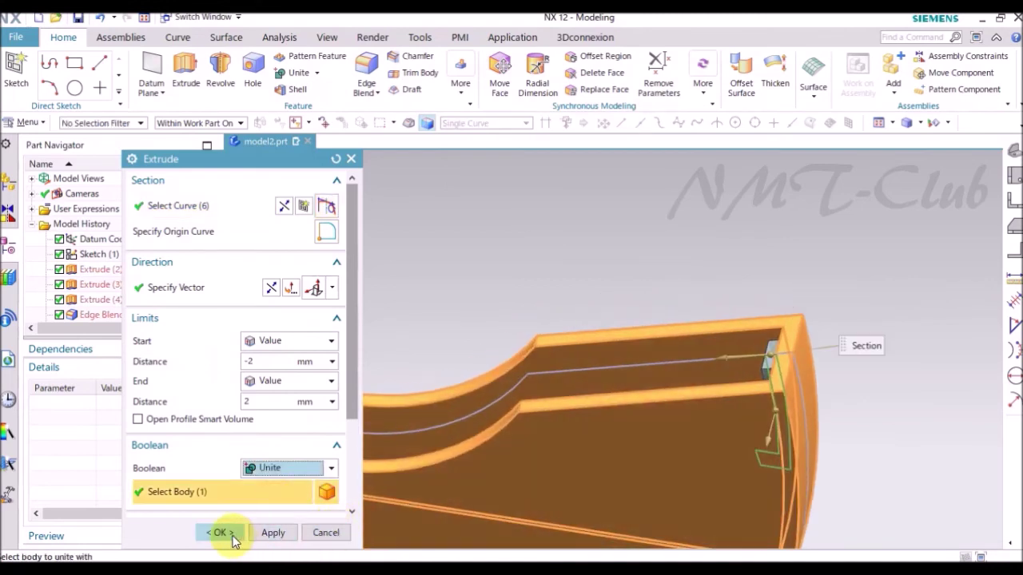
click(222, 532)
Start a new Extrude and create its section sketch on the YZ plane of the datum coordinate system
middle_drag(879, 367, 617, 370)
scroll(618, 370, down, 3)
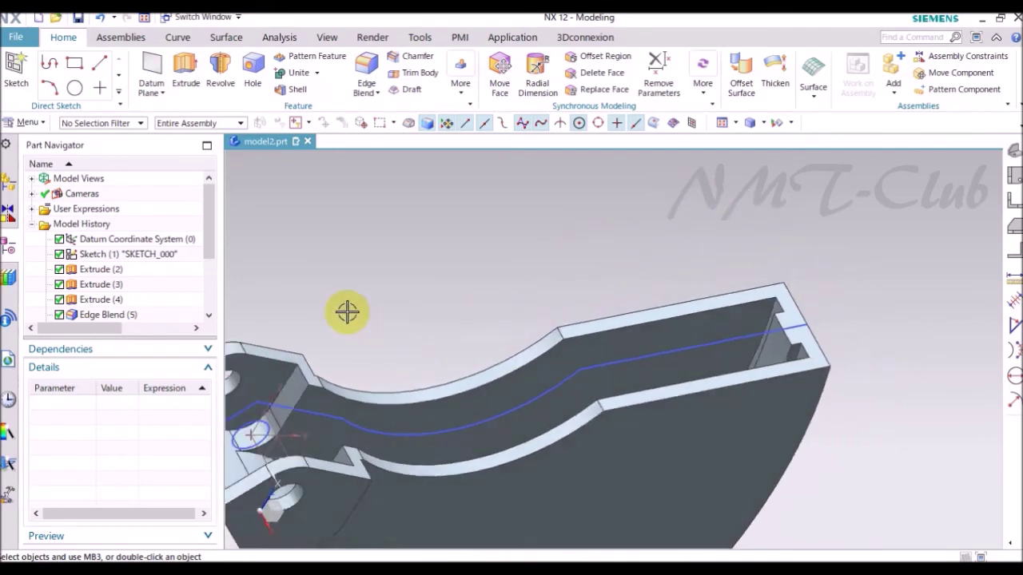
click(186, 72)
shift+middle_drag(381, 183, 495, 288)
click(303, 206)
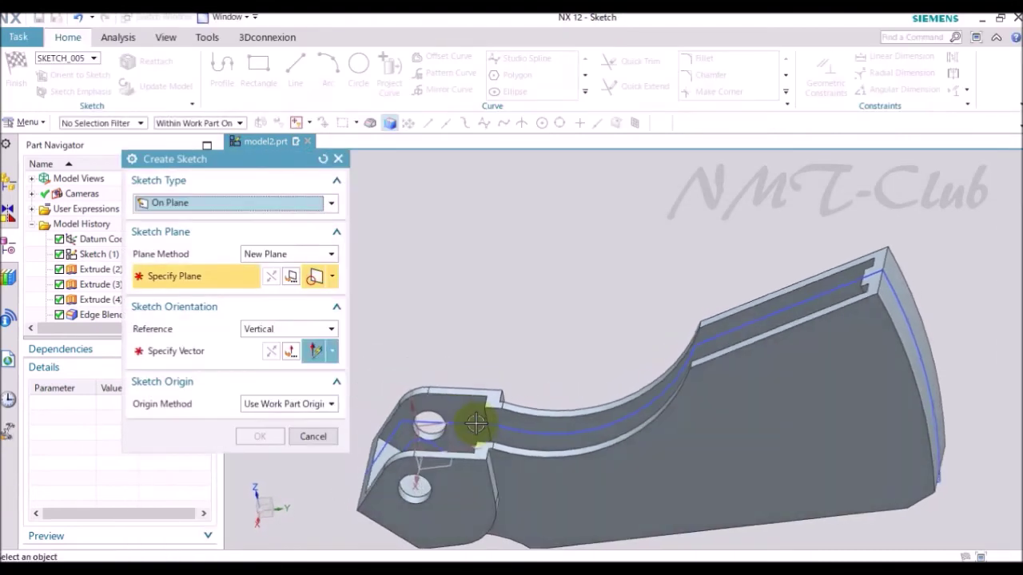
scroll(437, 425, up, 5)
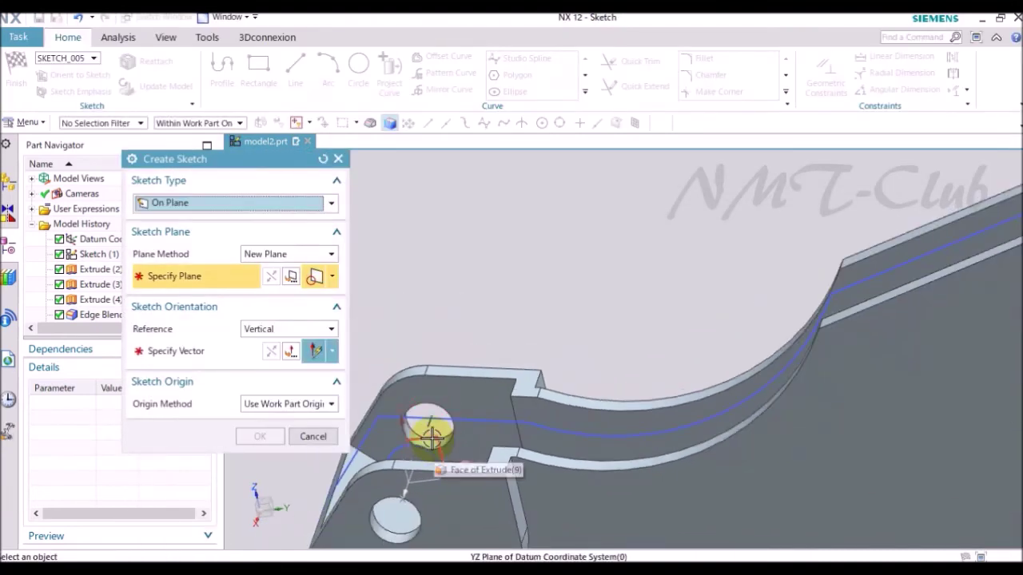
click(429, 433)
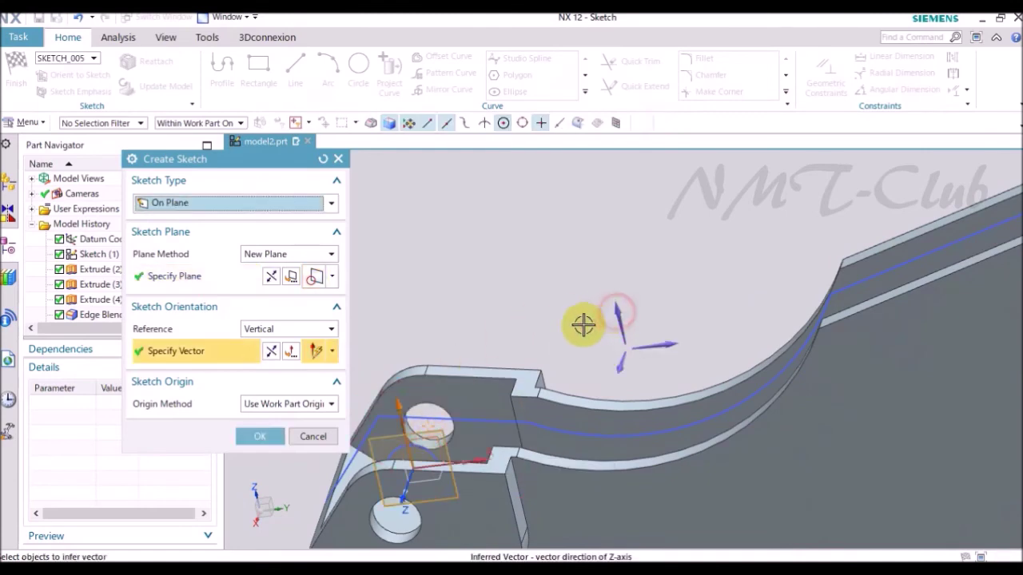
click(261, 437)
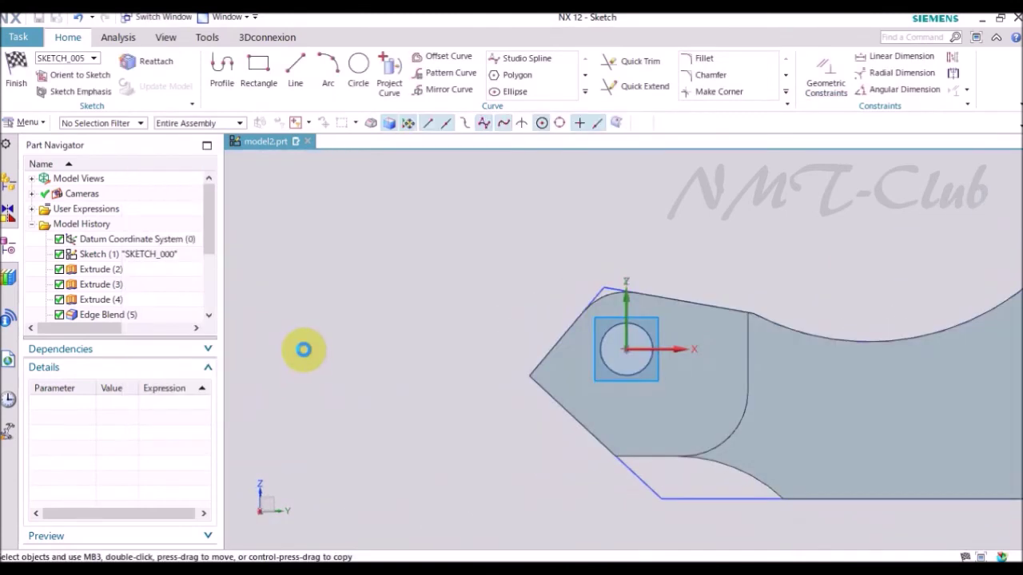
Draw a circle about 123 mm in diameter centred on the sketch origin
click(359, 68)
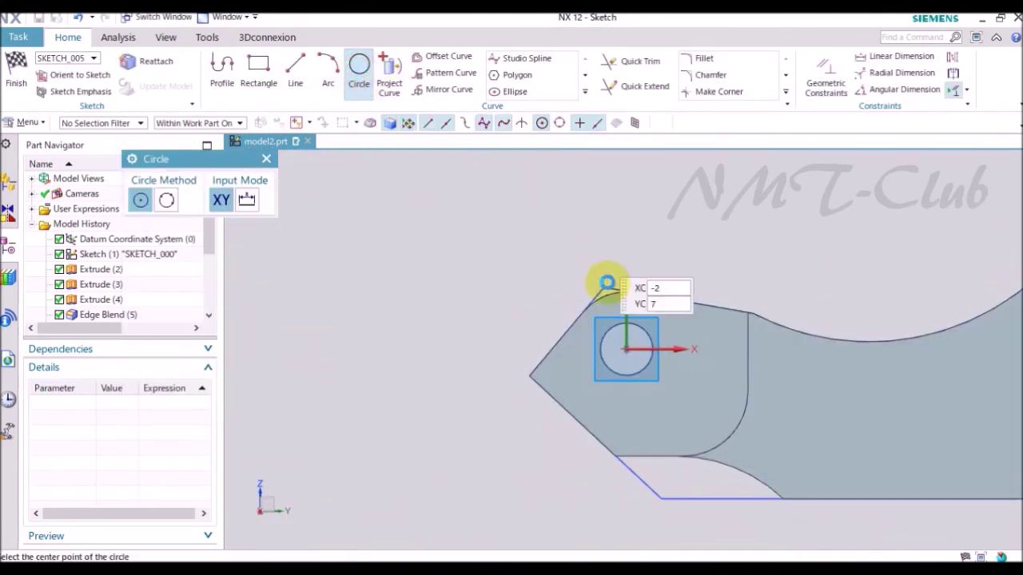
click(625, 353)
scroll(469, 391, down, 5)
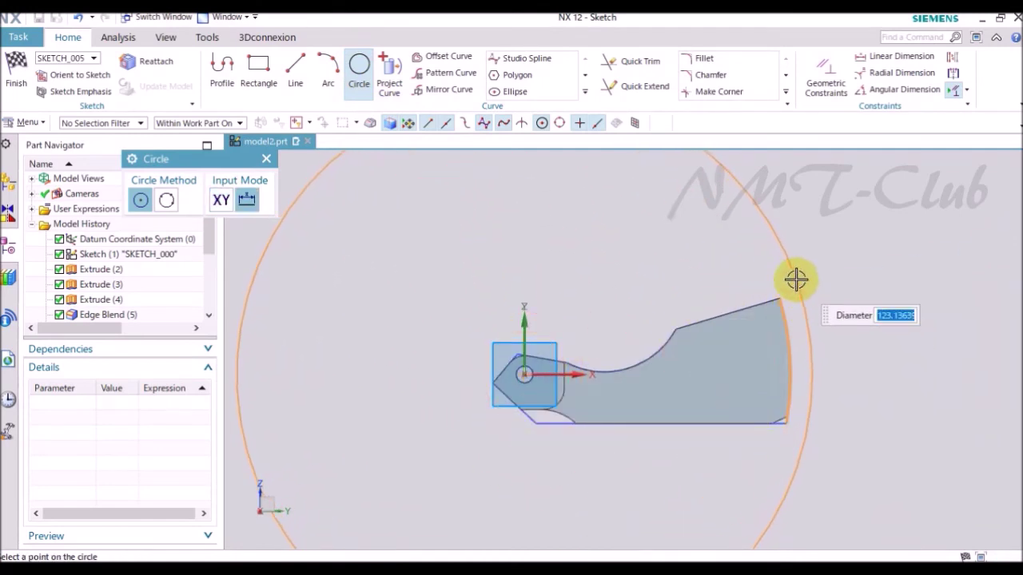
click(797, 278)
key(Escape)
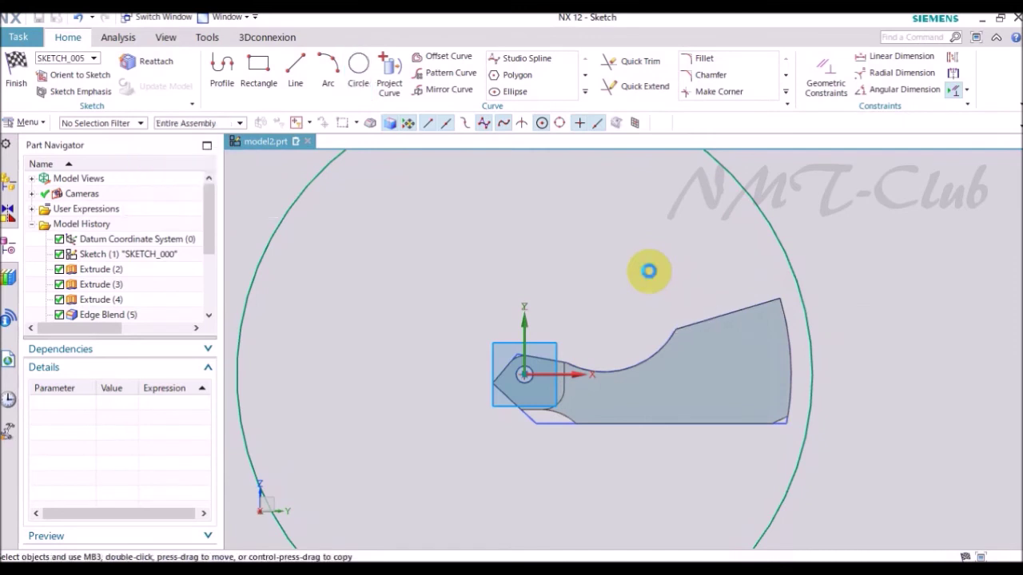
Add a radial dimension of 59 mm to the large circle and finish dimensioning
key(d)
click(280, 375)
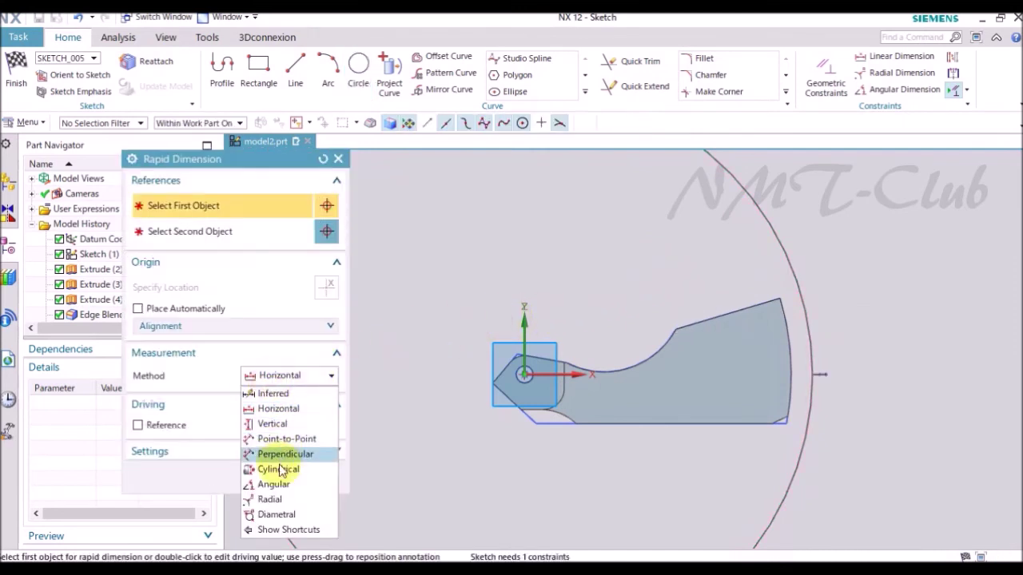
click(268, 498)
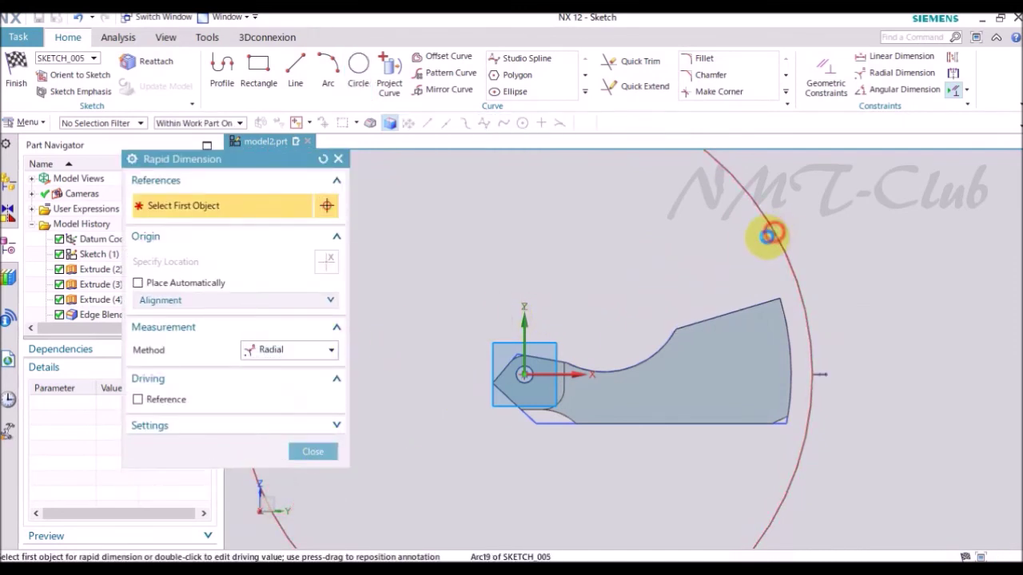
click(771, 235)
click(747, 253)
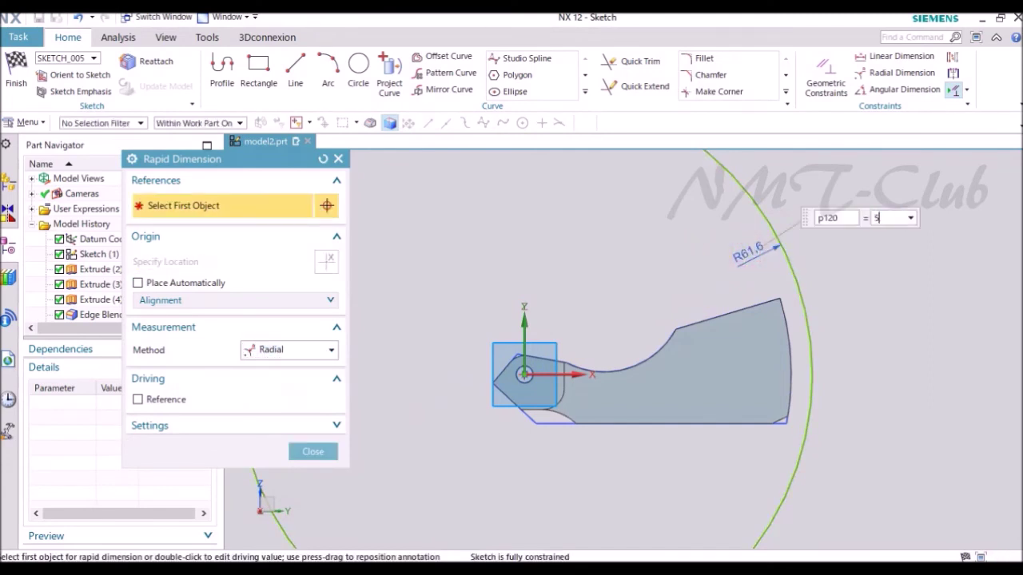
text(59)
key(Return)
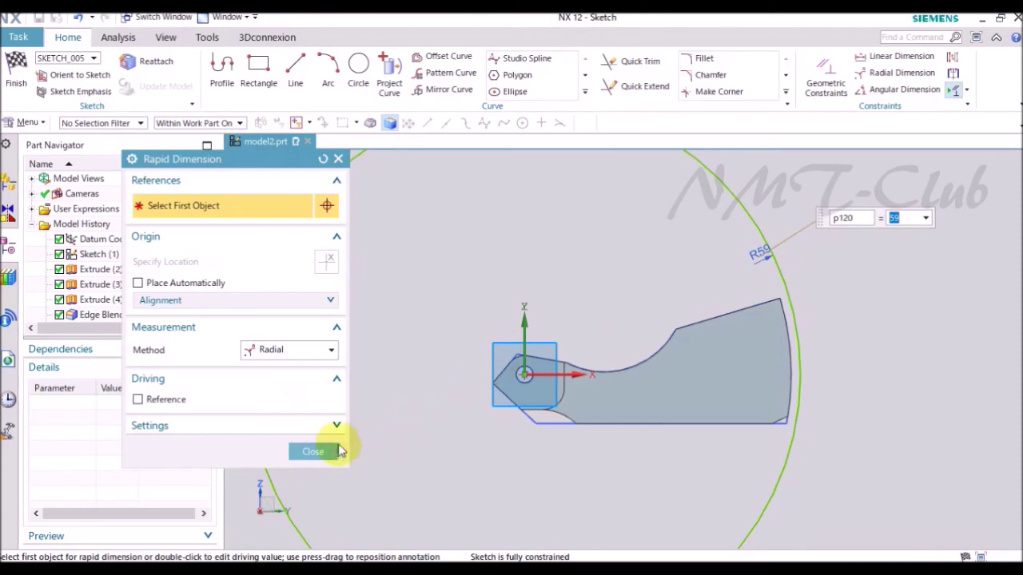
click(313, 451)
Project the lever's upper sloping edge into the sketch and extend the projected line to the 59 mm radius circle
scroll(810, 297, up, 4)
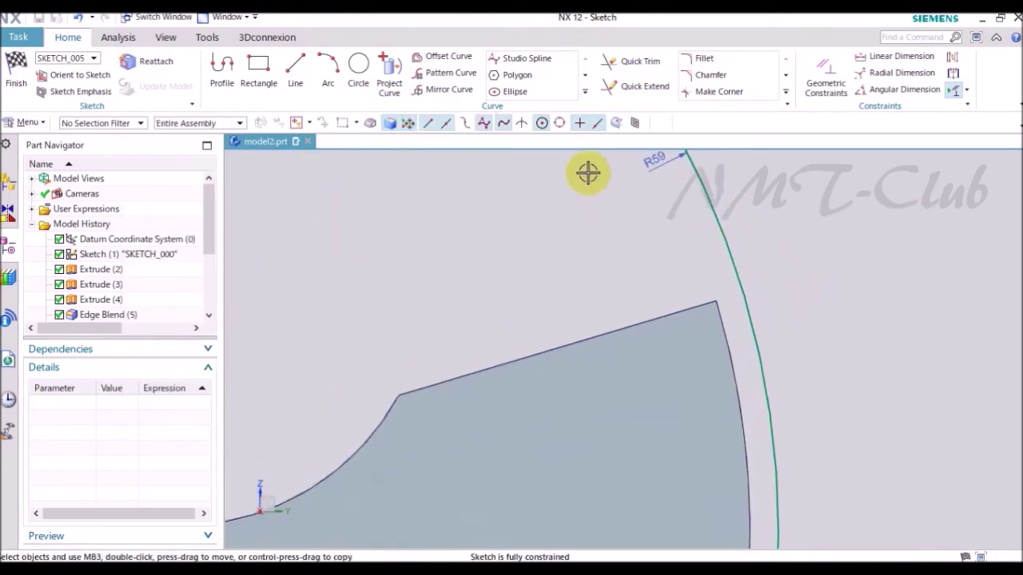
click(389, 72)
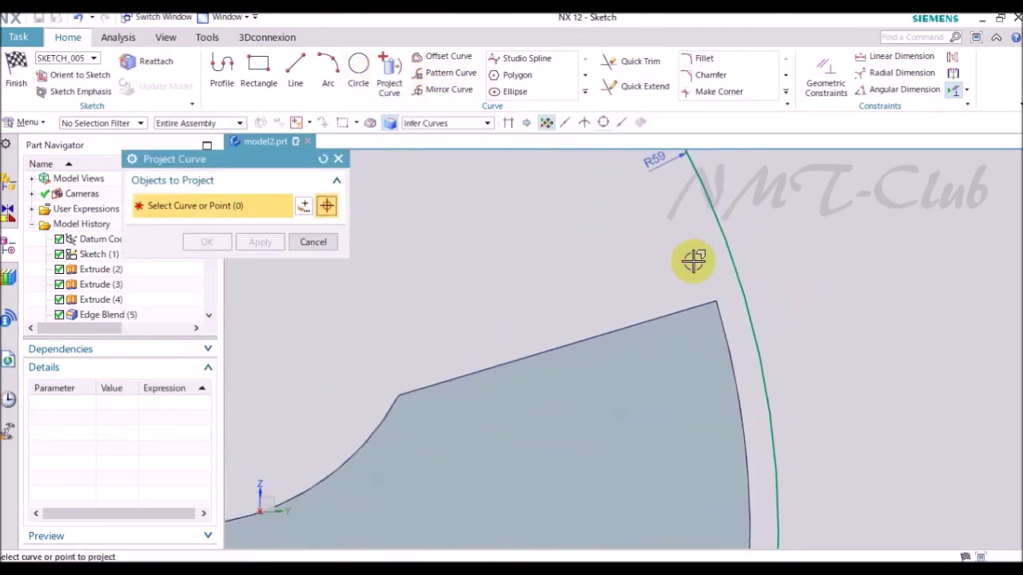
scroll(707, 314, up, 2)
click(705, 334)
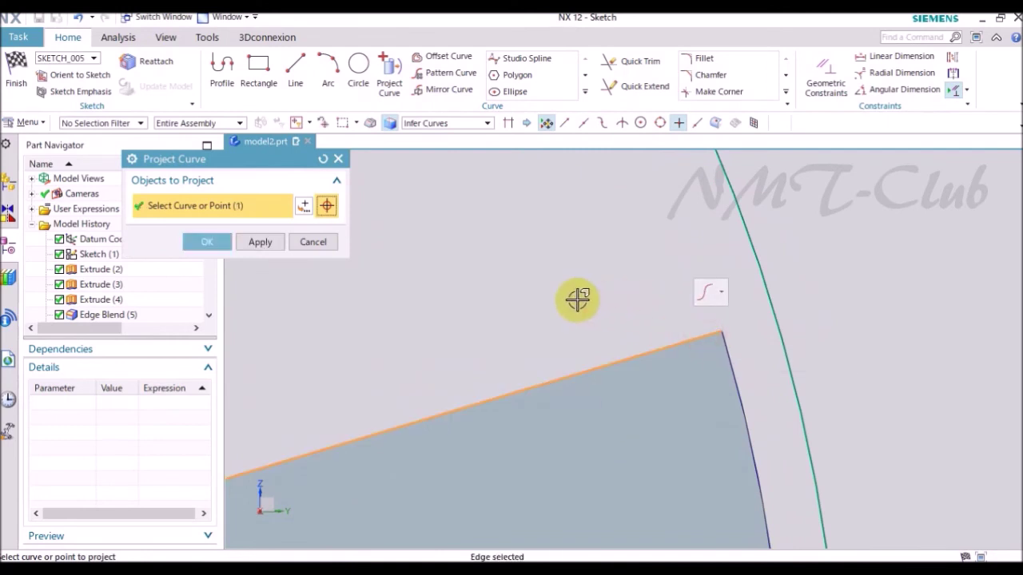
click(210, 242)
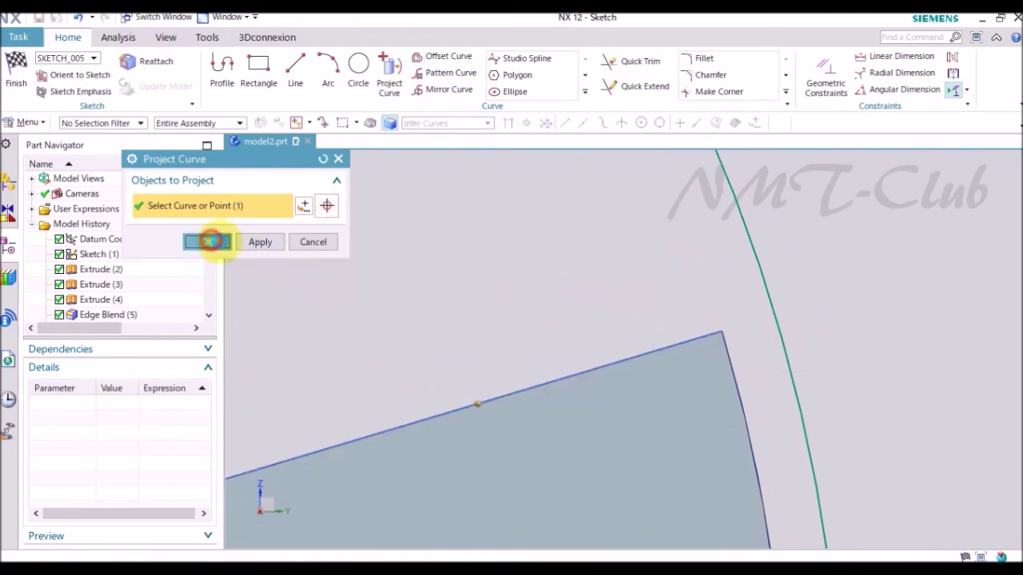
key(e)
click(688, 340)
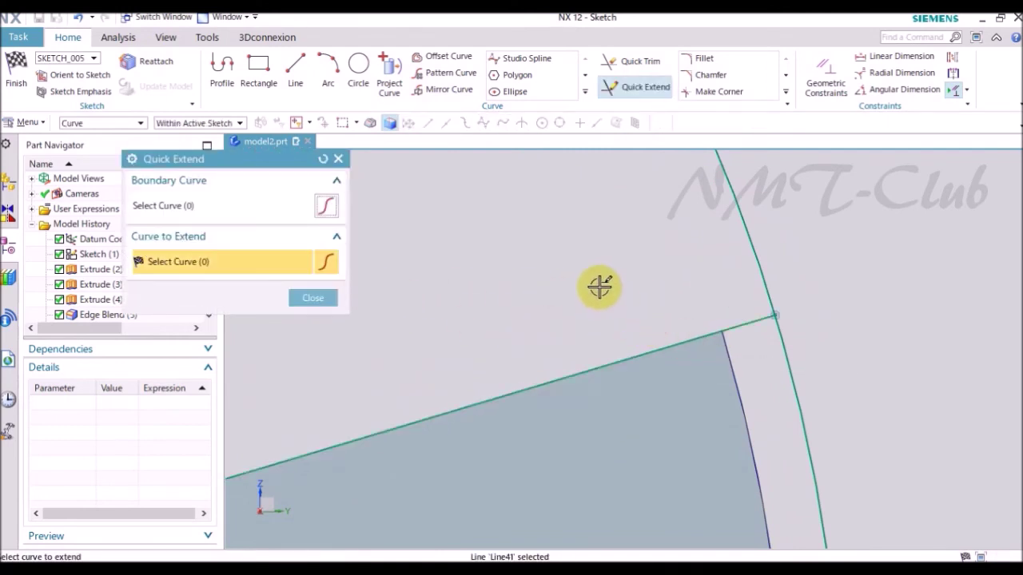
middle_click(601, 293)
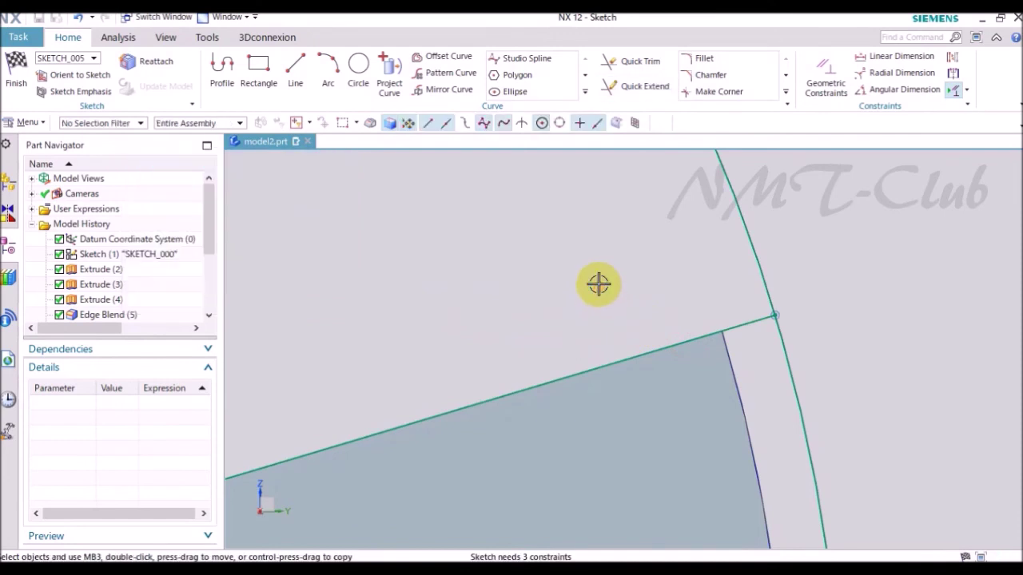
Offset the extended line by 1.5 mm towards the inside of the lever body
click(442, 56)
click(263, 297)
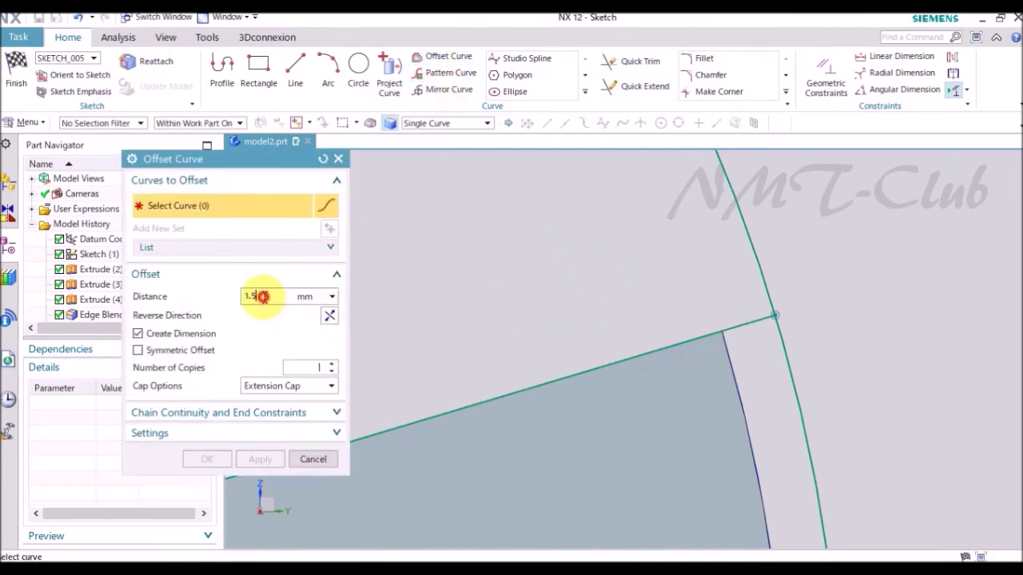
click(744, 322)
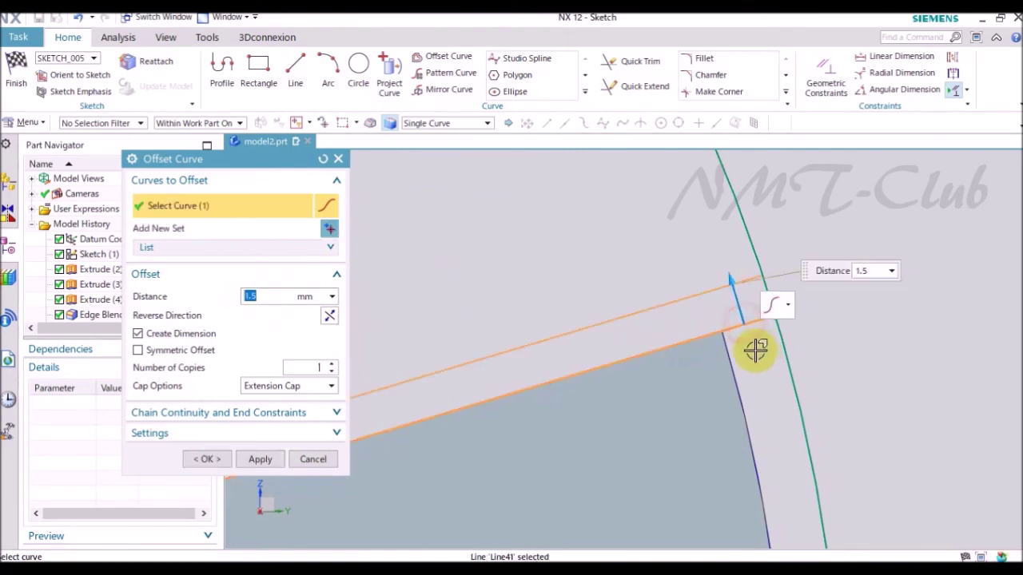
click(329, 315)
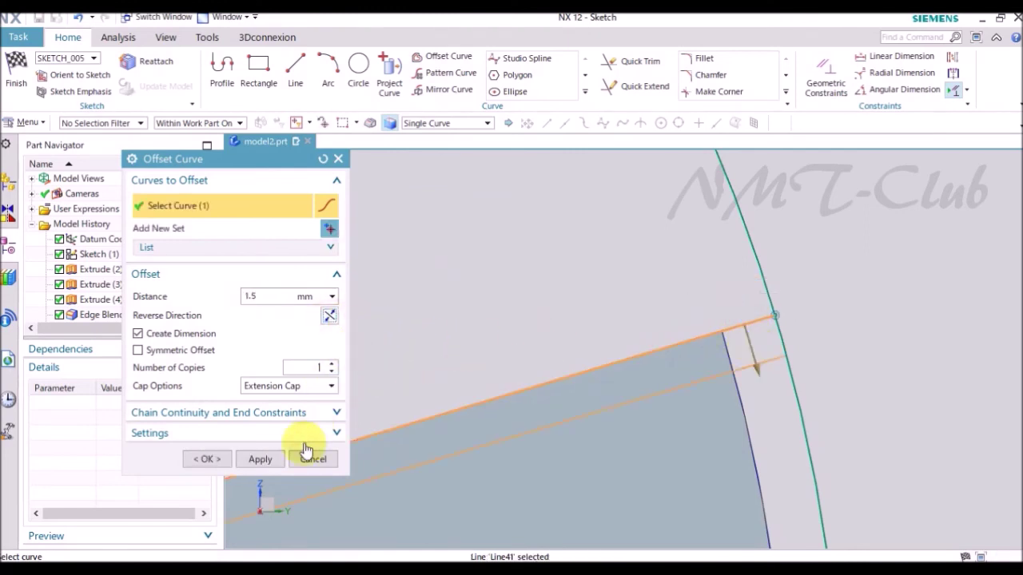
click(212, 461)
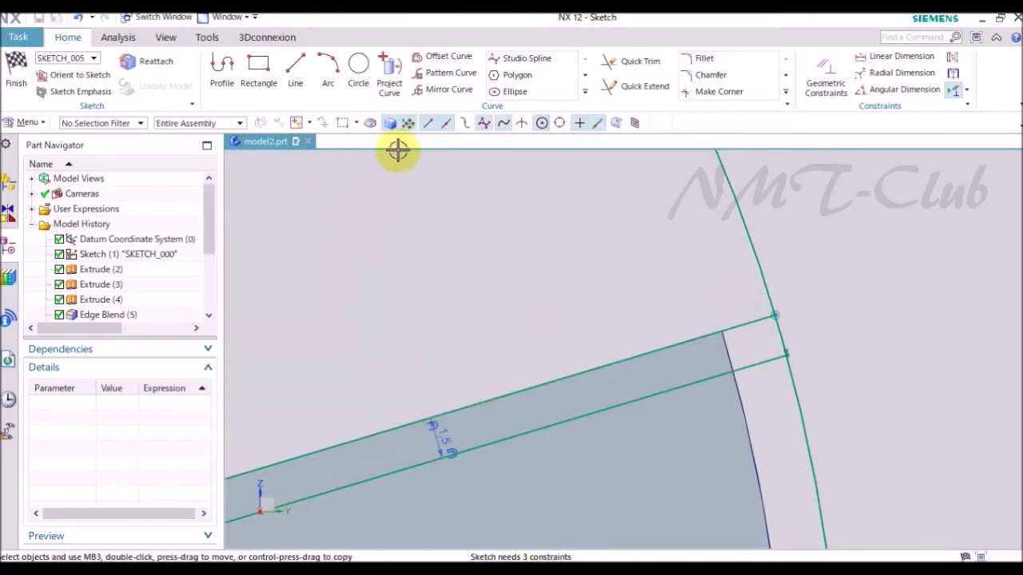
Project the lever's curved end edge into the sketch
click(388, 83)
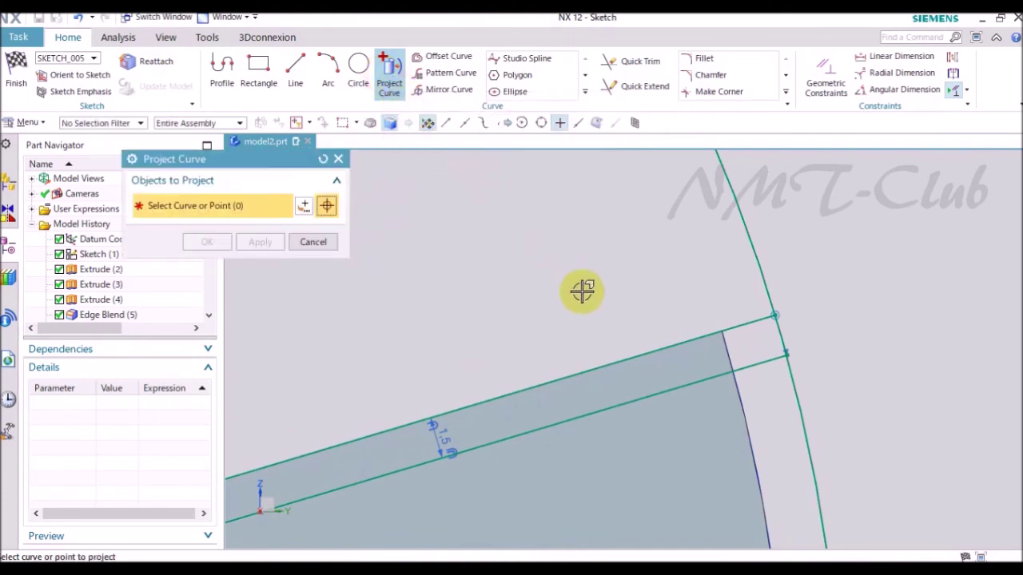
click(742, 404)
click(219, 248)
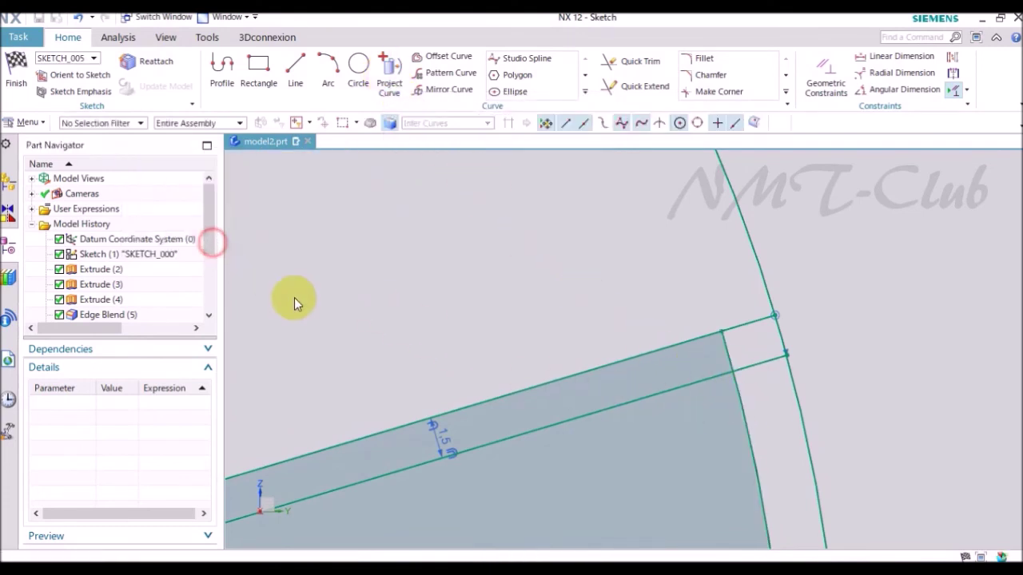
Trim the sketch curves to leave a small closed four-sided profile at the lever's upper outer corner, and finish the sketch
key(t)
mouse_move(913, 383)
mouse_down()
mouse_move(849, 413)
mouse_move(721, 427)
mouse_move(644, 392)
mouse_move(570, 313)
mouse_up()
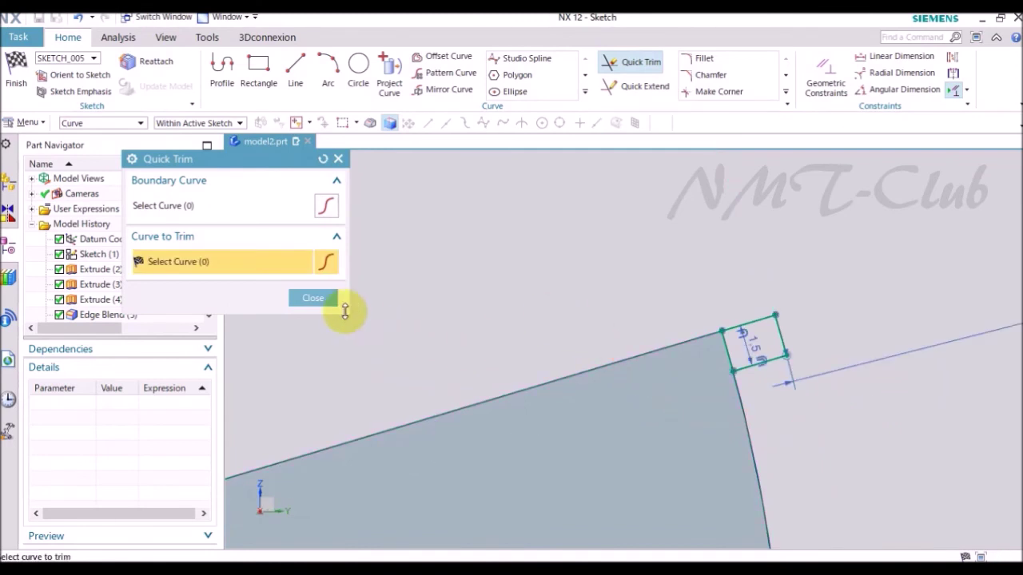
click(324, 301)
right_click(480, 271)
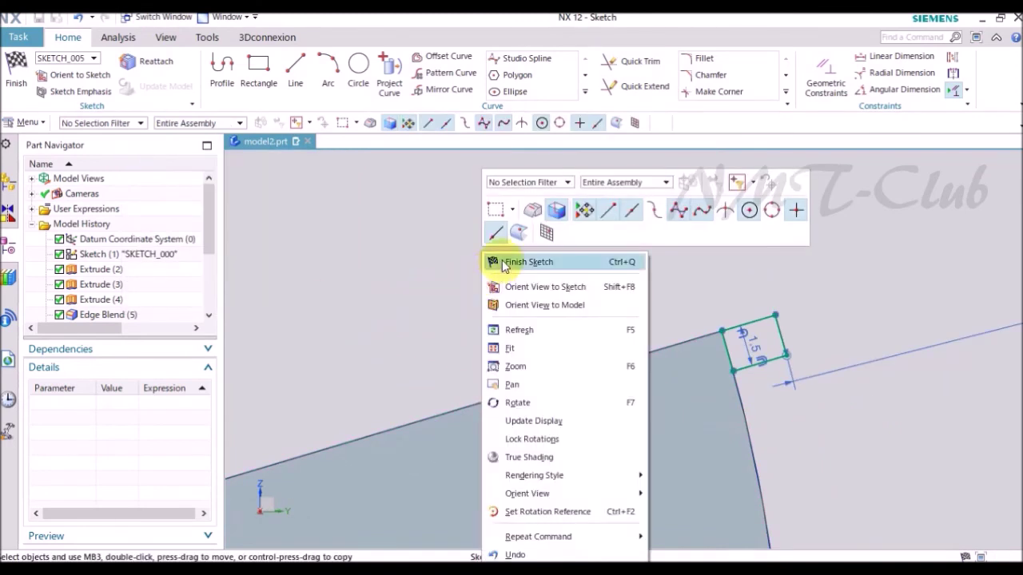
click(503, 264)
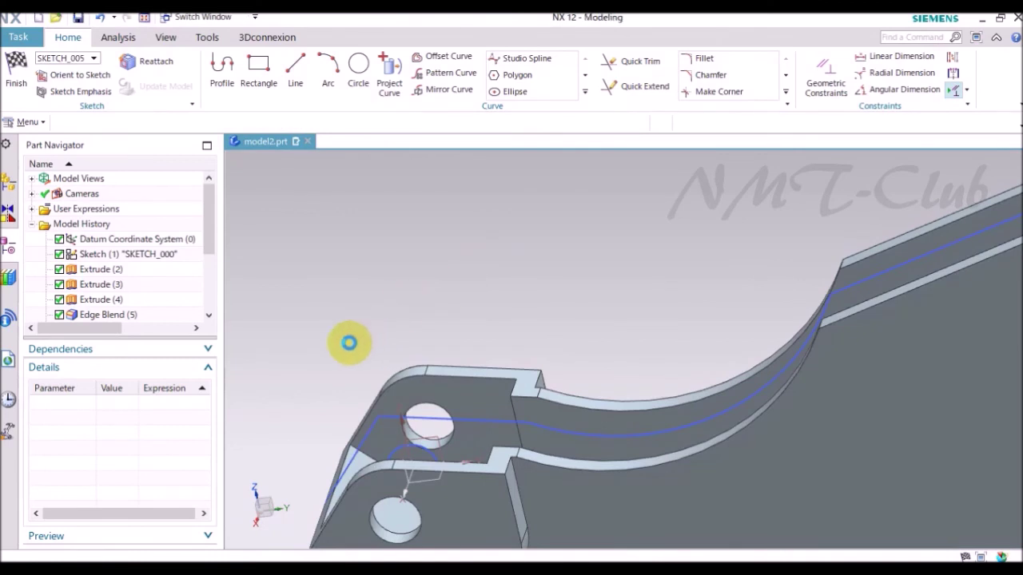
Extrude the small corner profile from -2.5 mm to 2.5 mm and unite it with the body
scroll(639, 299, up, 5)
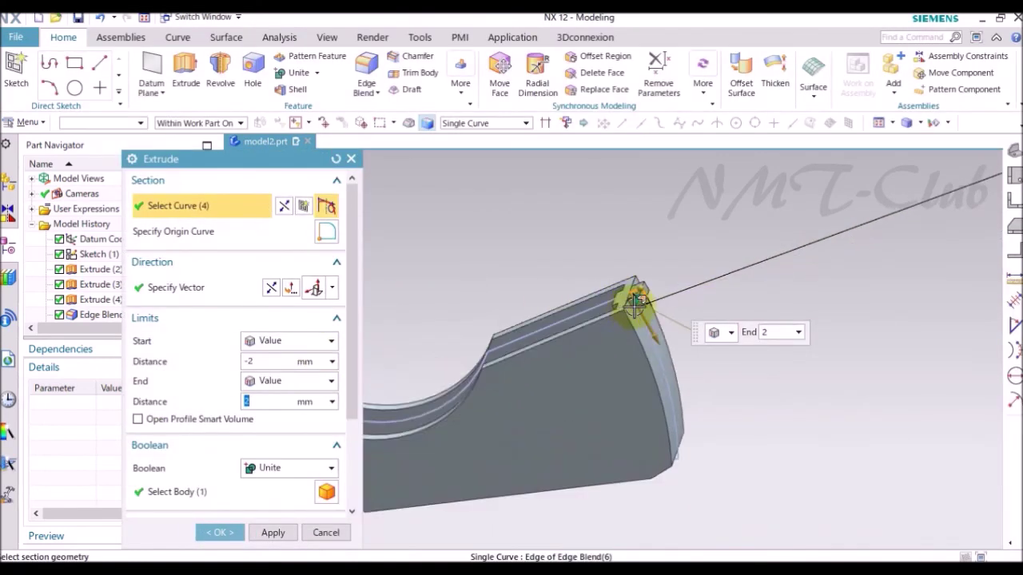
scroll(656, 302, up, 1)
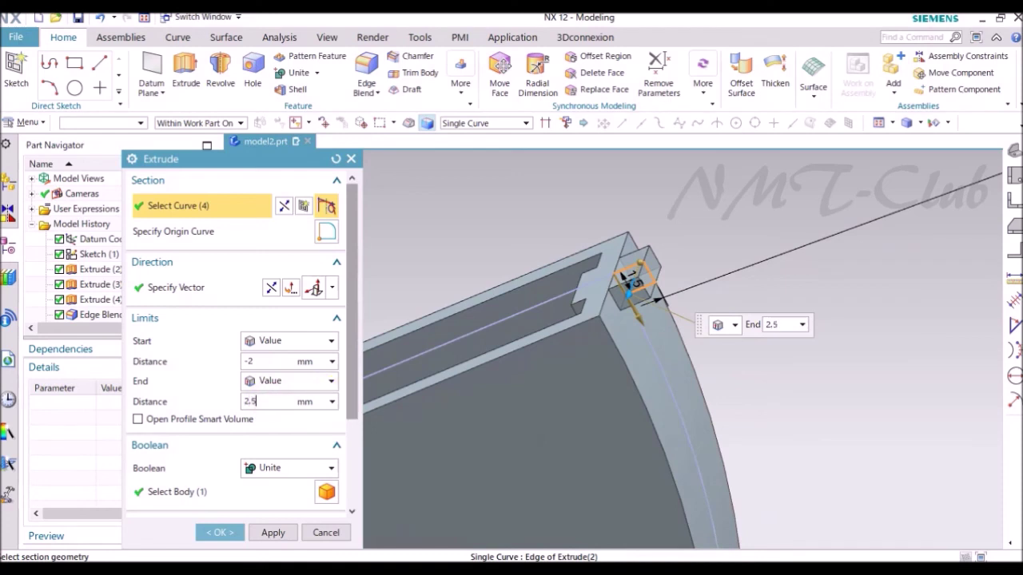
click(270, 358)
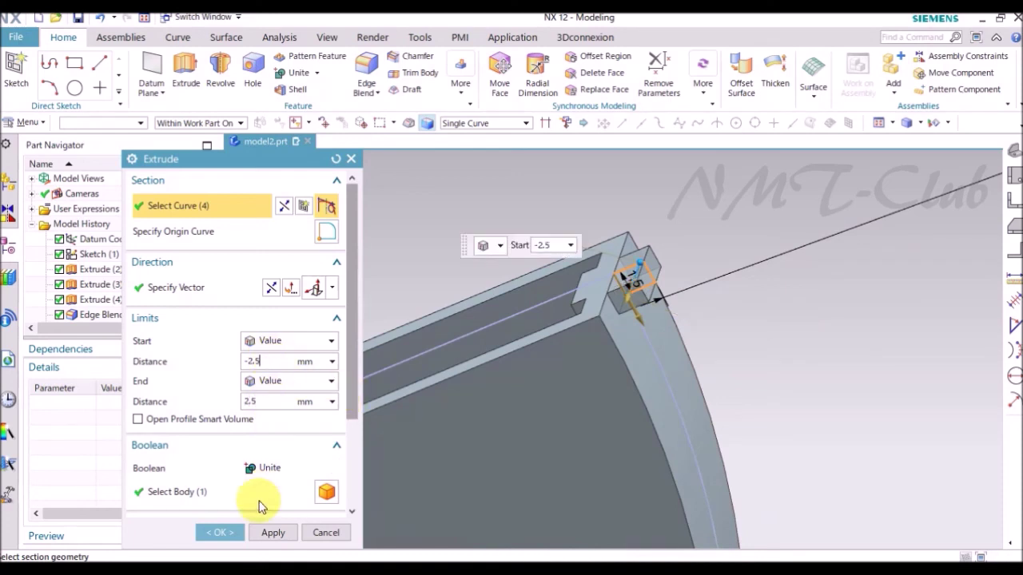
click(230, 540)
Hide the base sketch SKETCH_000
middle_drag(388, 418, 235, 297)
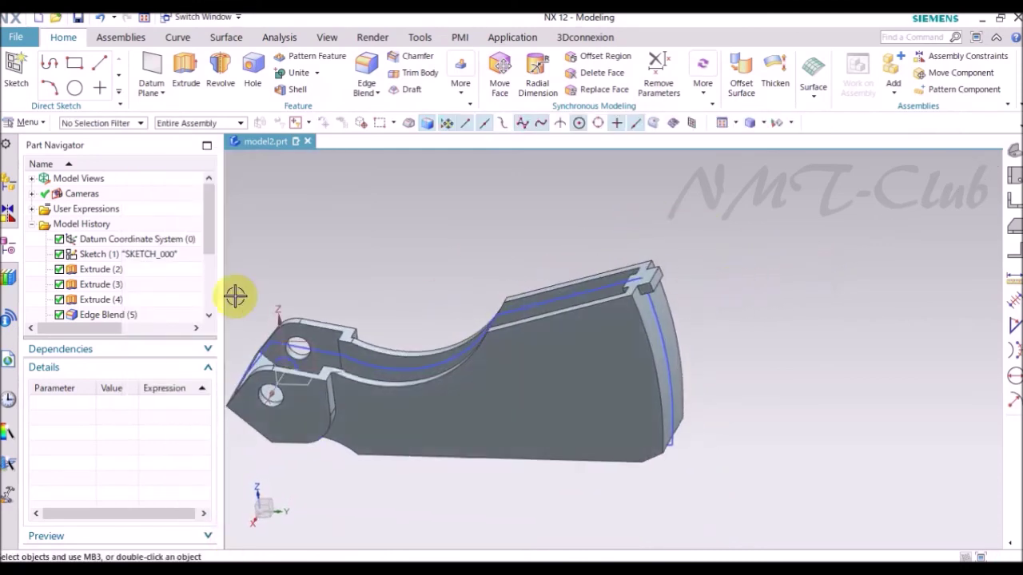
right_click(133, 254)
click(183, 70)
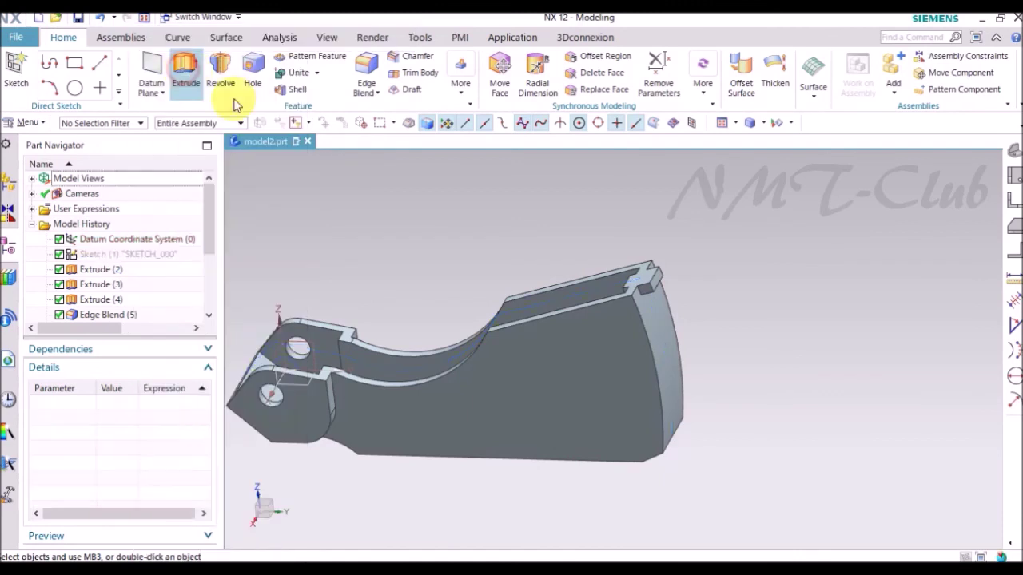
Apply a 5 mm edge blend to the edge between the lever's long bottom face and its slanted lower corner face
middle_drag(453, 203, 423, 160)
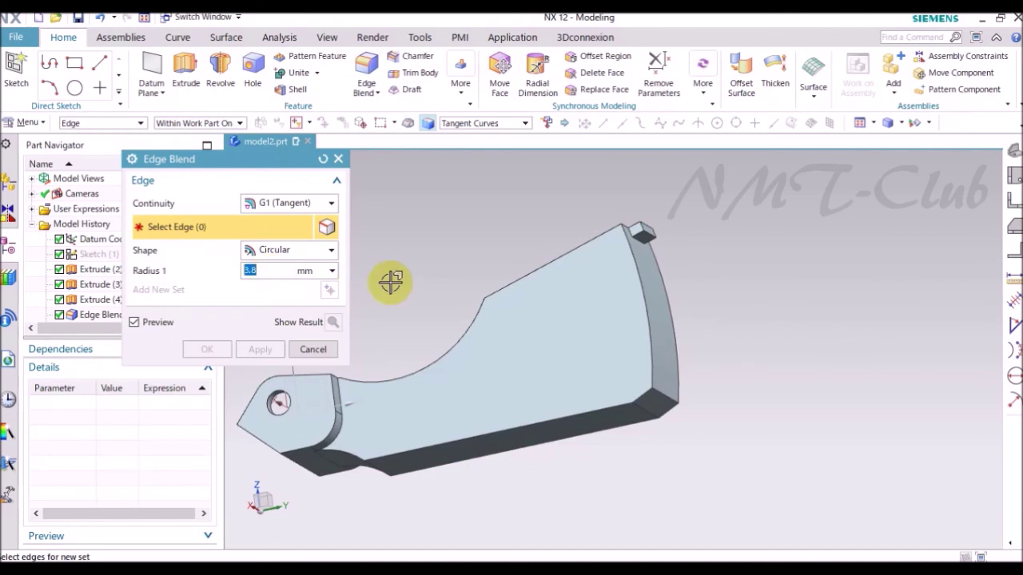
scroll(664, 421, up, 3)
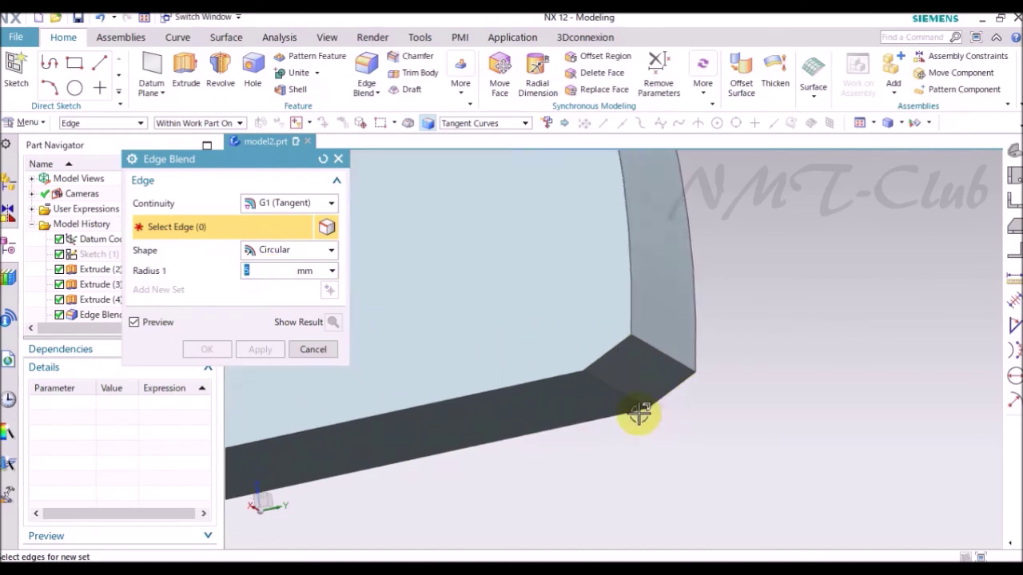
click(620, 391)
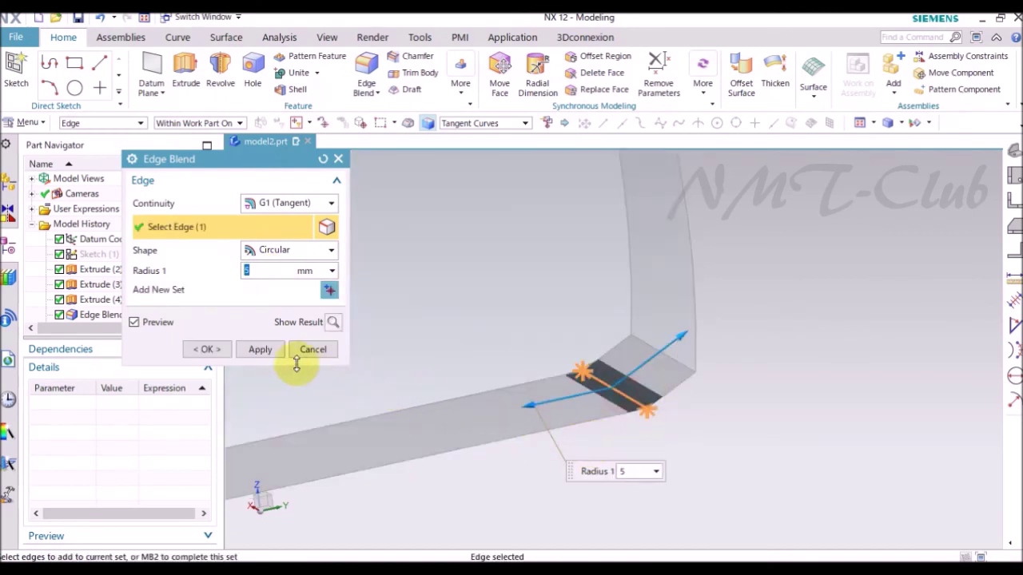
click(260, 349)
Apply a 1 mm edge blend to the lower edge of the curved end face and the two outer corner edges of the small tab
double_click(259, 274)
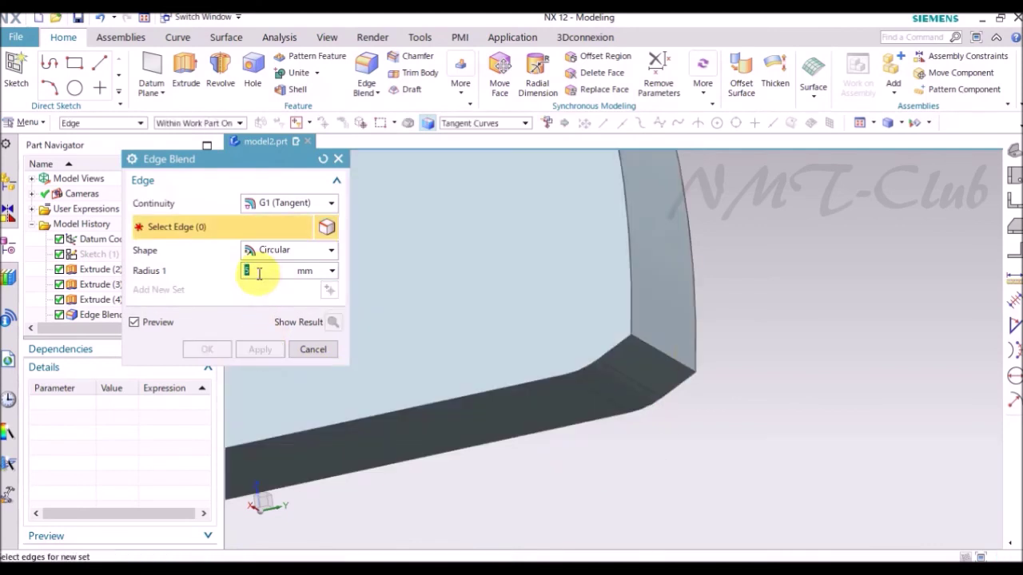
click(642, 343)
scroll(623, 374, down, 3)
scroll(600, 251, up, 5)
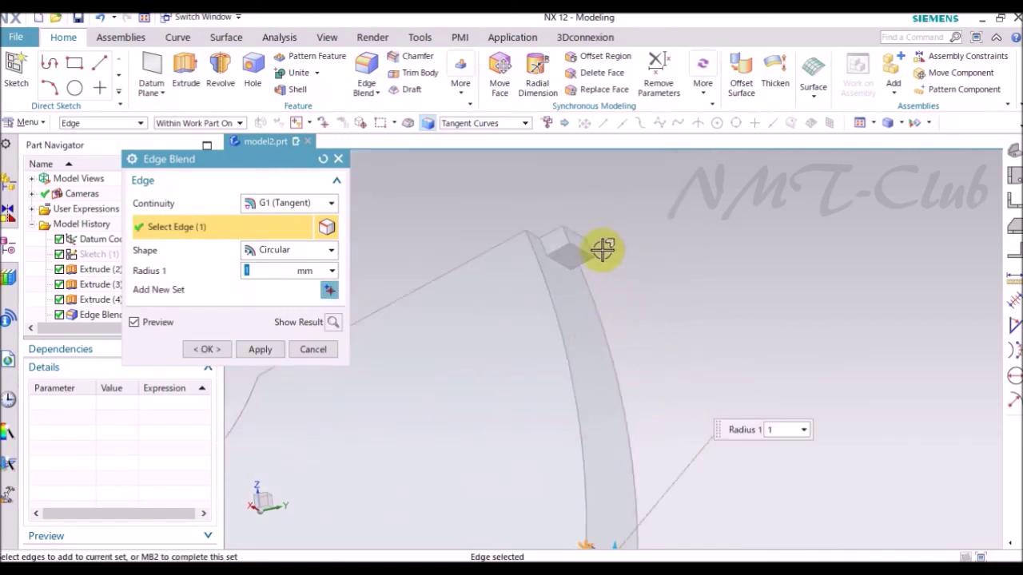
click(534, 228)
middle_drag(715, 258, 547, 244)
click(547, 243)
scroll(712, 253, down, 3)
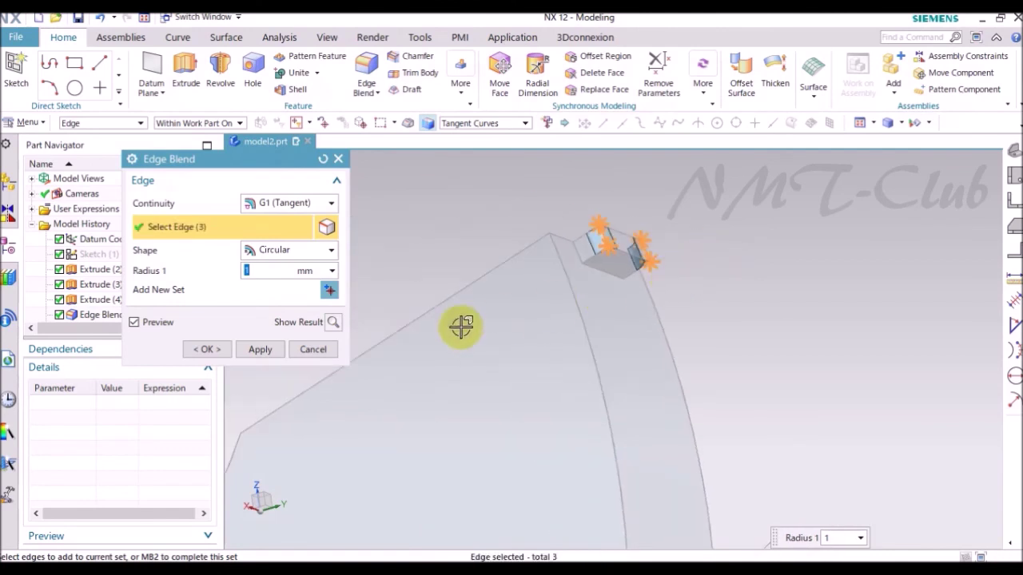
click(267, 357)
Apply a 0.5 mm edge blend to the long side edges of the curved end face on both sides of the lever
click(261, 271)
double_click(261, 272)
text(.5)
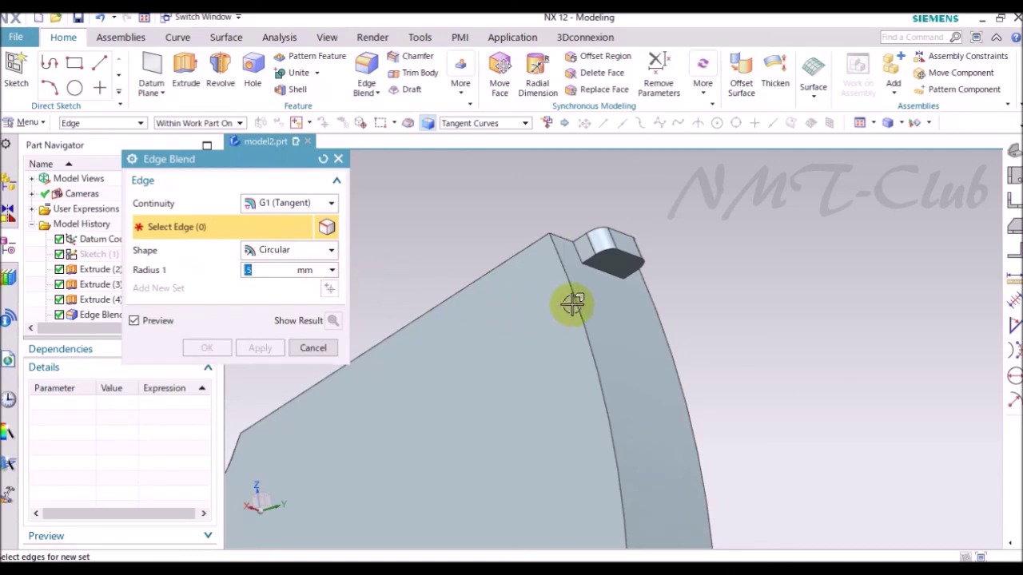
click(572, 304)
click(671, 335)
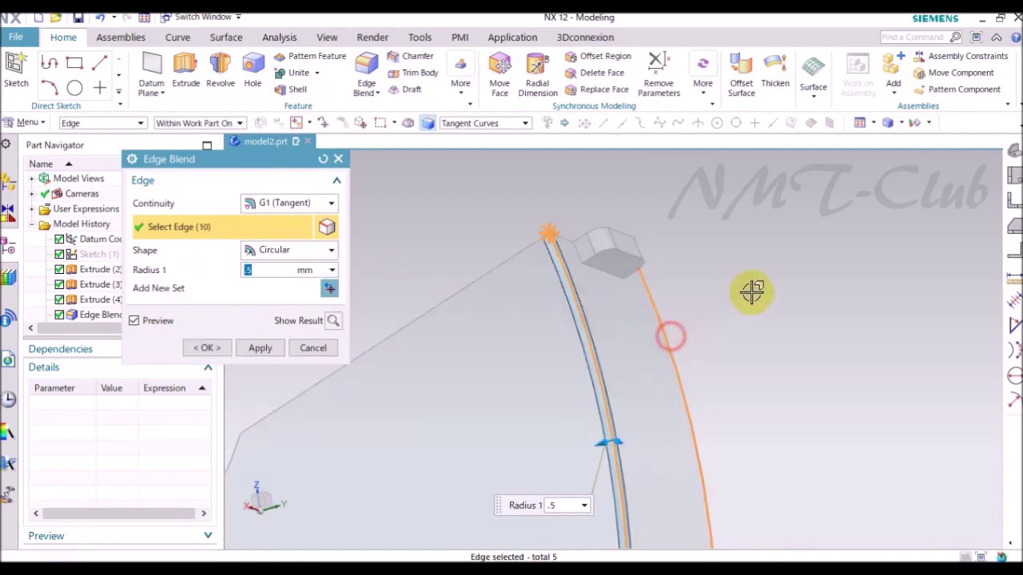
scroll(763, 279, down, 3)
click(206, 349)
middle_drag(581, 290, 905, 326)
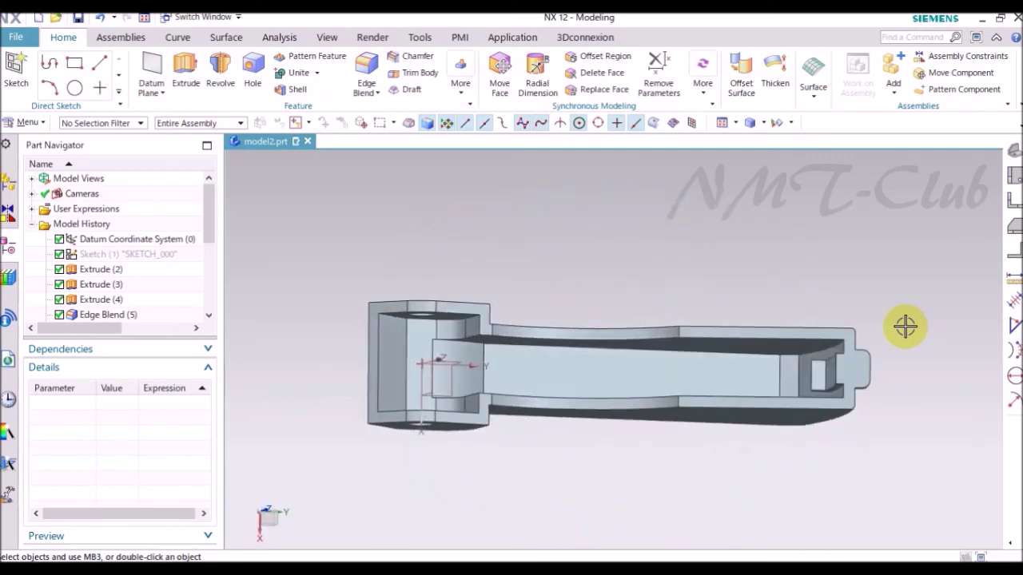